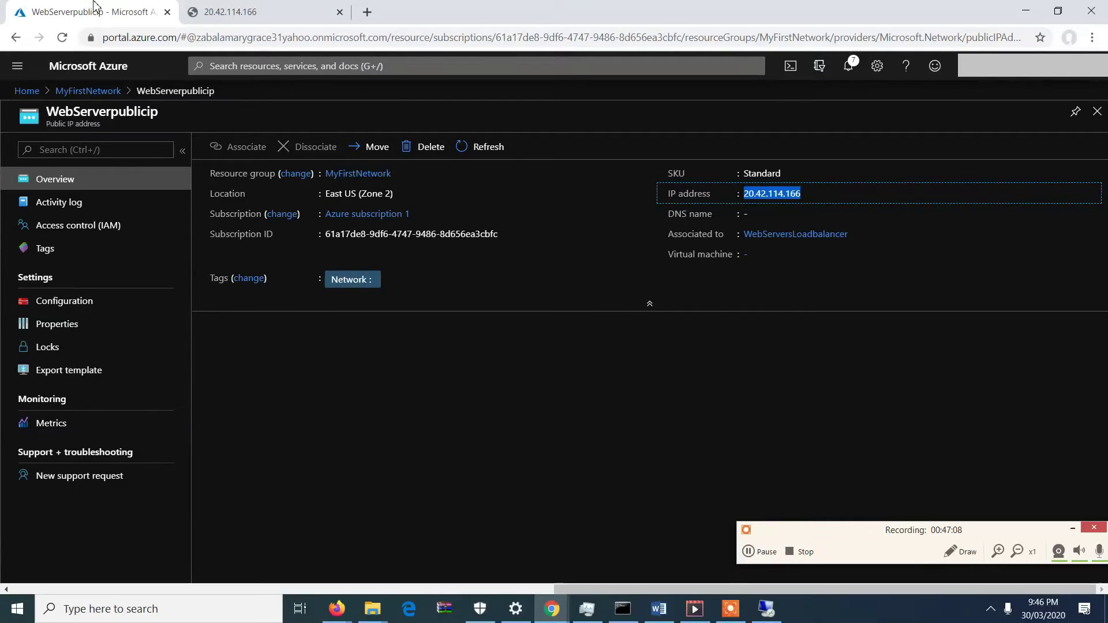
# - Open the WebServer1 virtual machine from the MyFirstNetwork resource group
pyautogui.click(88, 92)
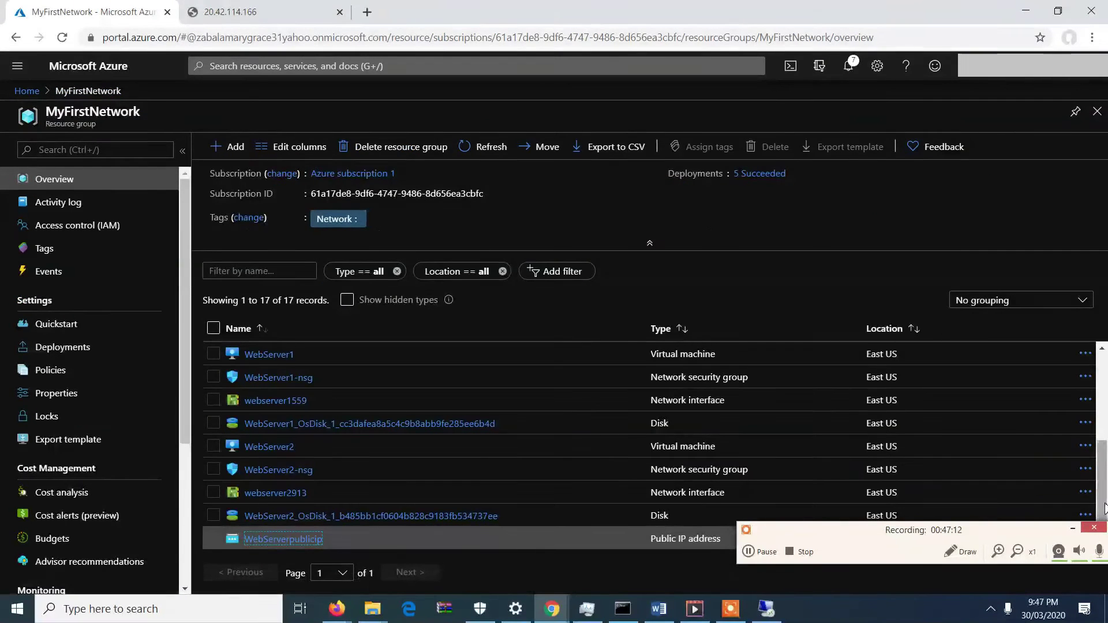
pyautogui.moveTo(1022, 534); pyautogui.dragTo(1027, 598)
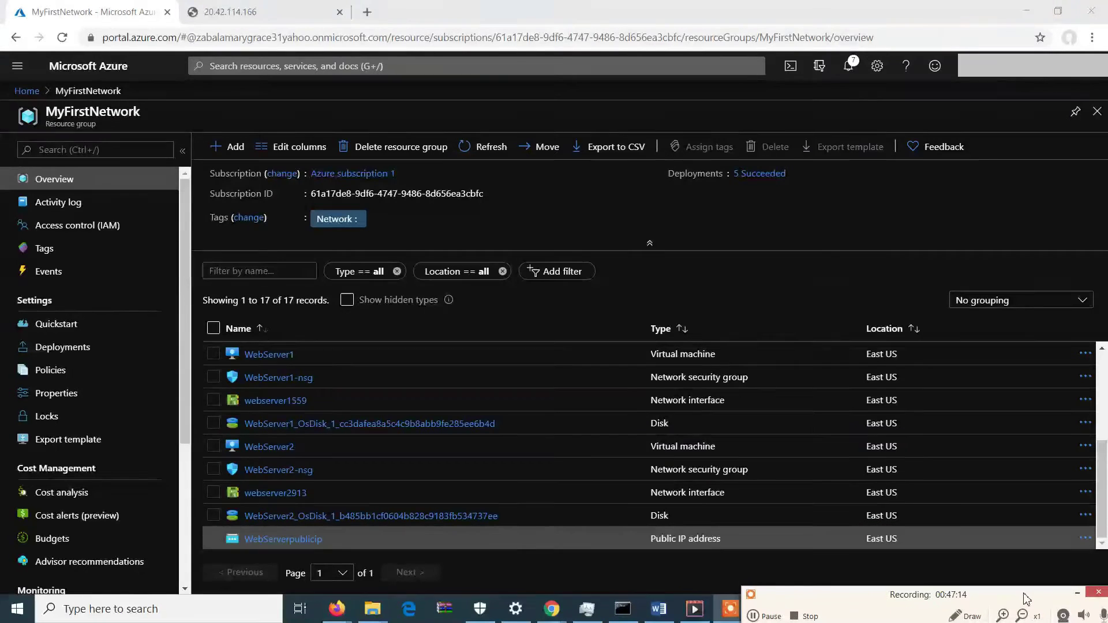
pyautogui.click(1102, 519)
pyautogui.moveTo(1104, 437); pyautogui.dragTo(1105, 387)
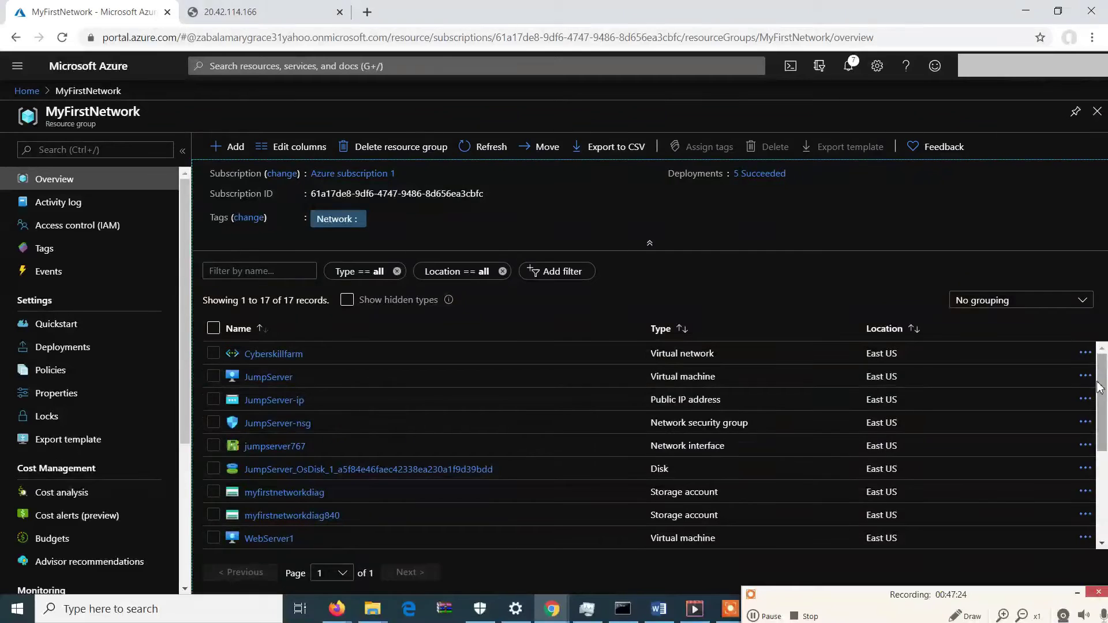
pyautogui.moveTo(1105, 392); pyautogui.dragTo(1105, 407)
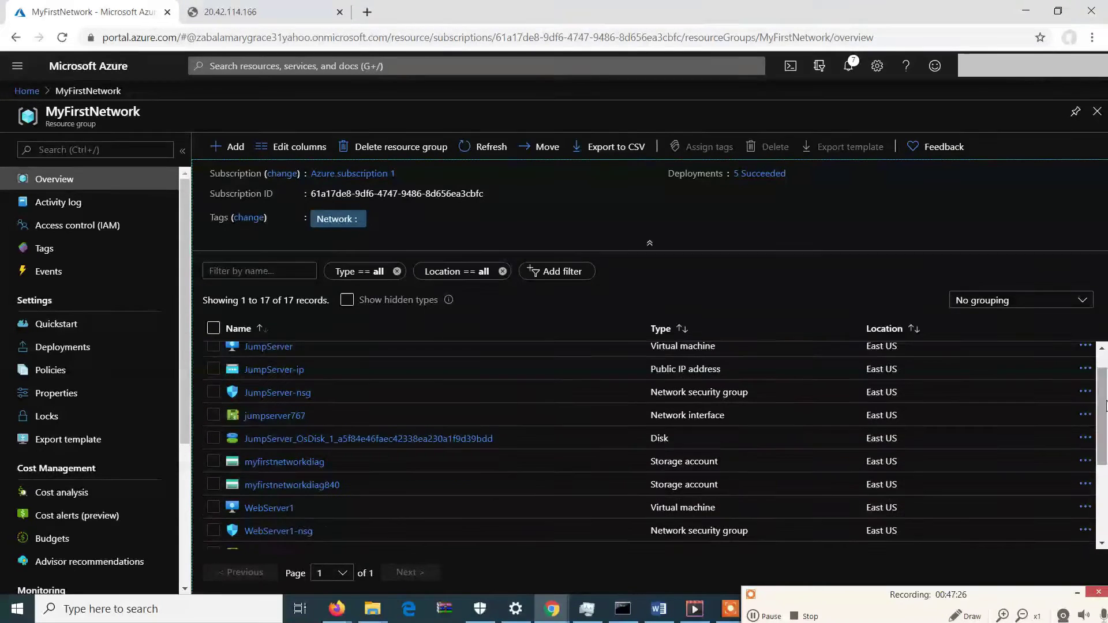
pyautogui.click(294, 510)
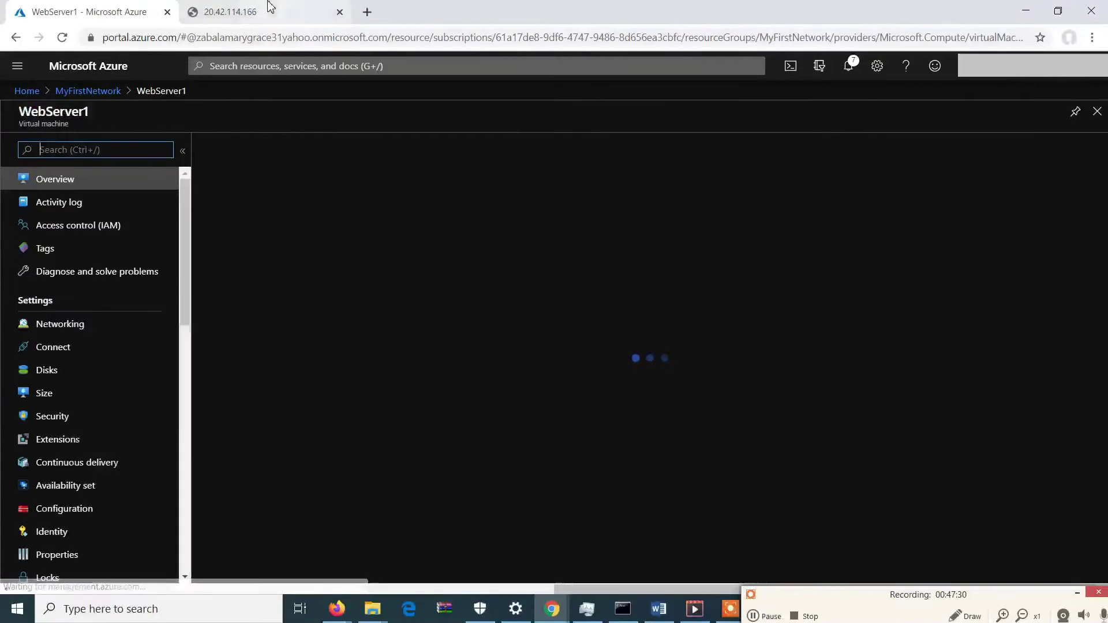
# - Check the web page served at 20.42.114.166 and stop the WebServer1 virtual machine
pyautogui.click(270, 7)
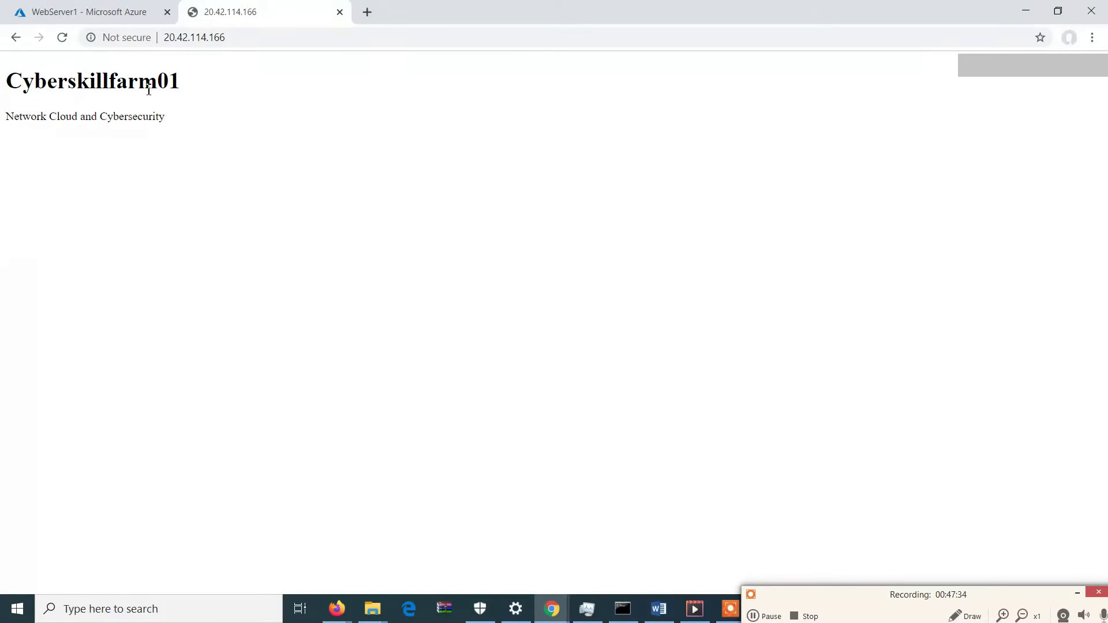
pyautogui.click(106, 11)
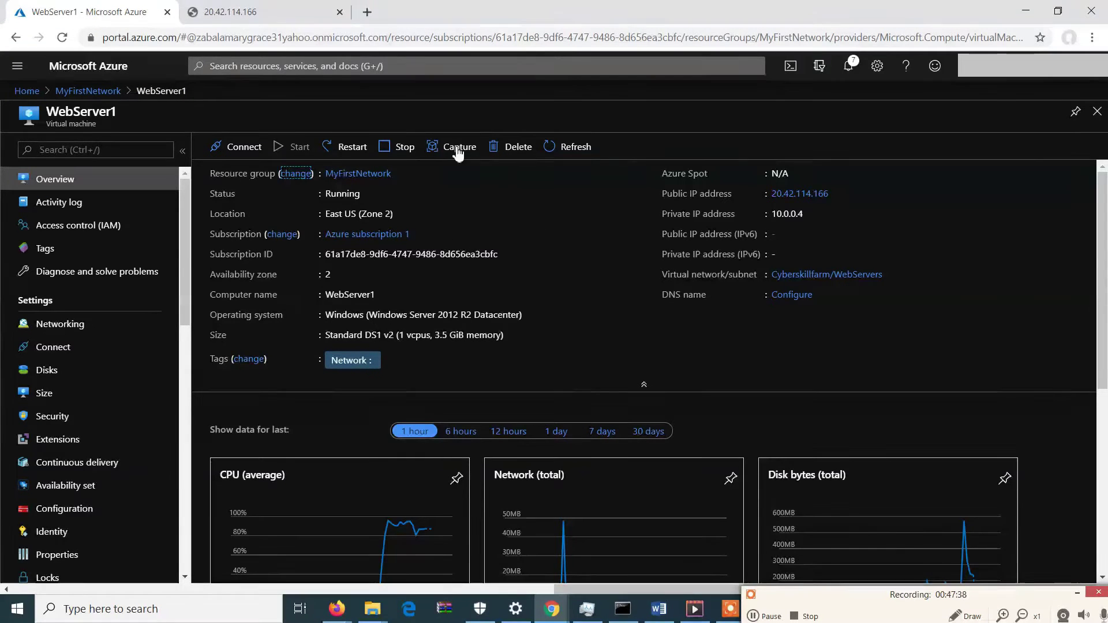
pyautogui.click(394, 153)
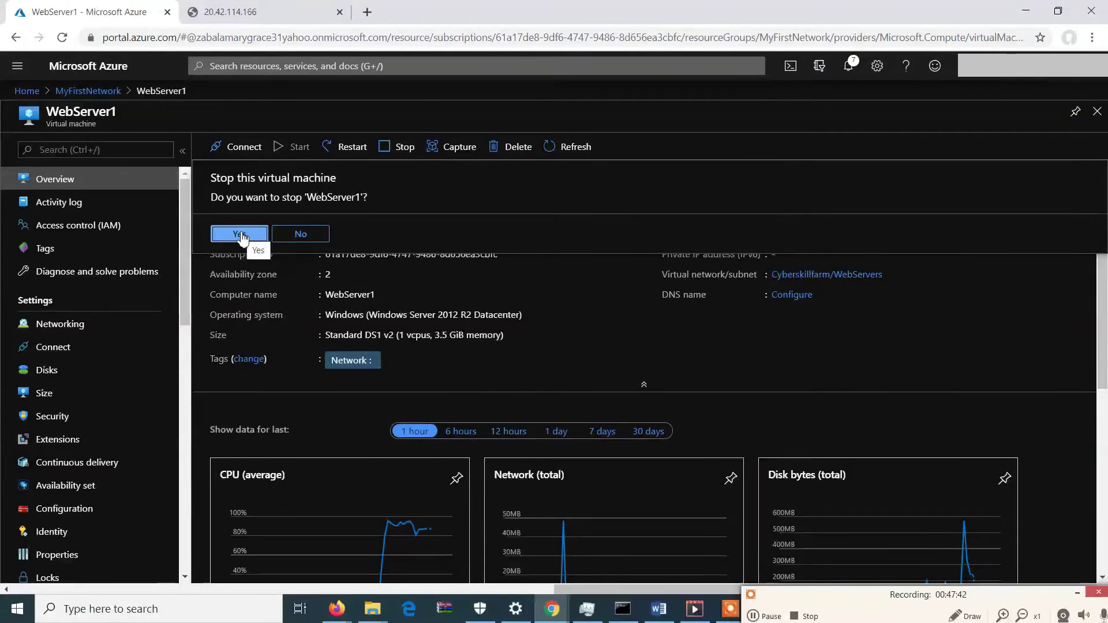
pyautogui.click(240, 234)
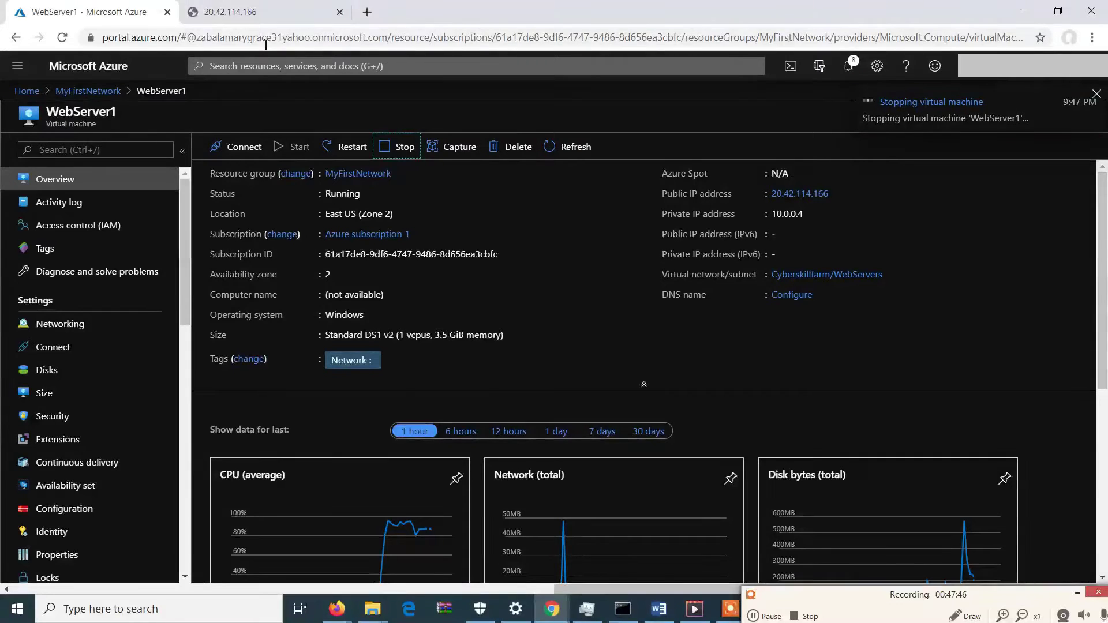
# - Reload the site at 20.42.114.166 repeatedly to test the load balancer's failover
pyautogui.click(268, 8)
pyautogui.click(265, 35)
pyautogui.press('Return')
pyautogui.click(265, 35)
pyautogui.press('Return')
pyautogui.click(265, 34)
pyautogui.press('Return')
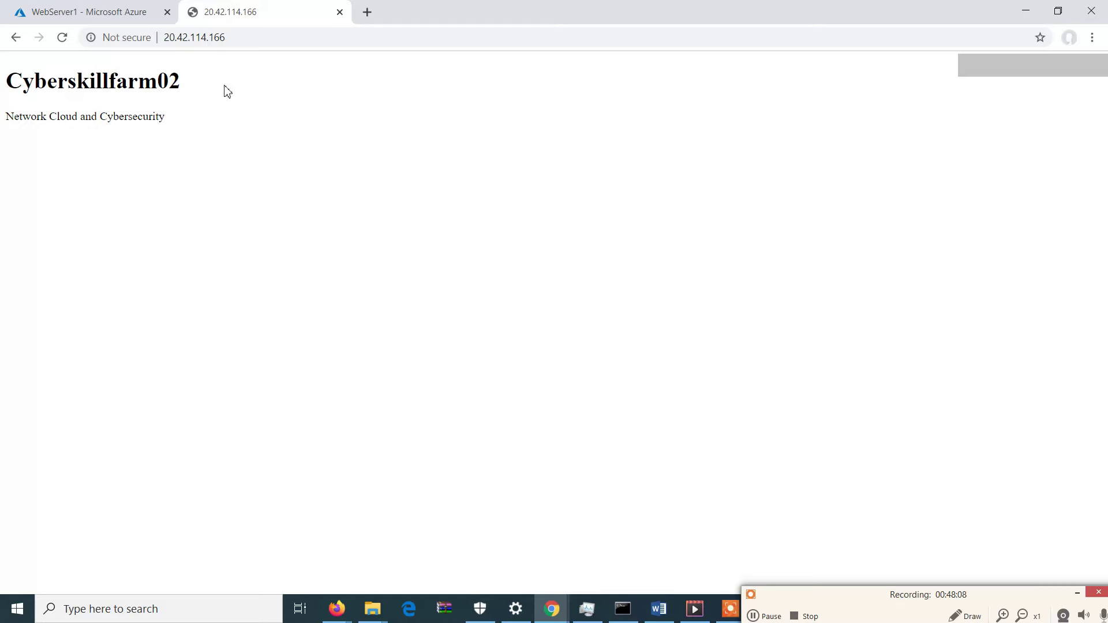
# - Check WebServer1's stopping progress in the Azure notifications and compare it with the page served at 20.42.114.166
pyautogui.click(121, 11)
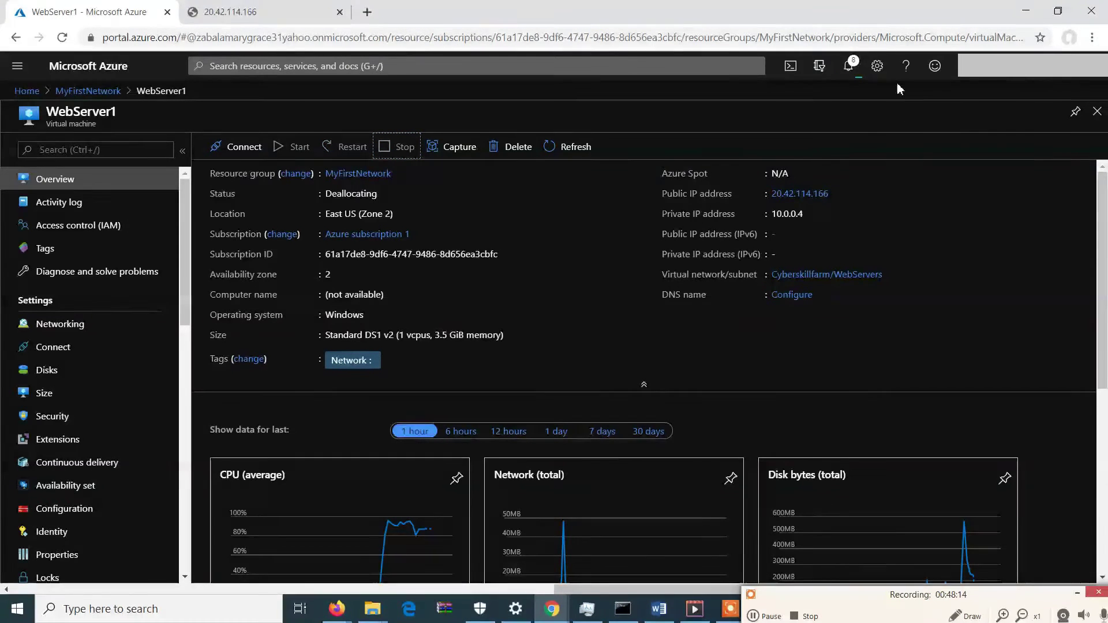
pyautogui.click(849, 66)
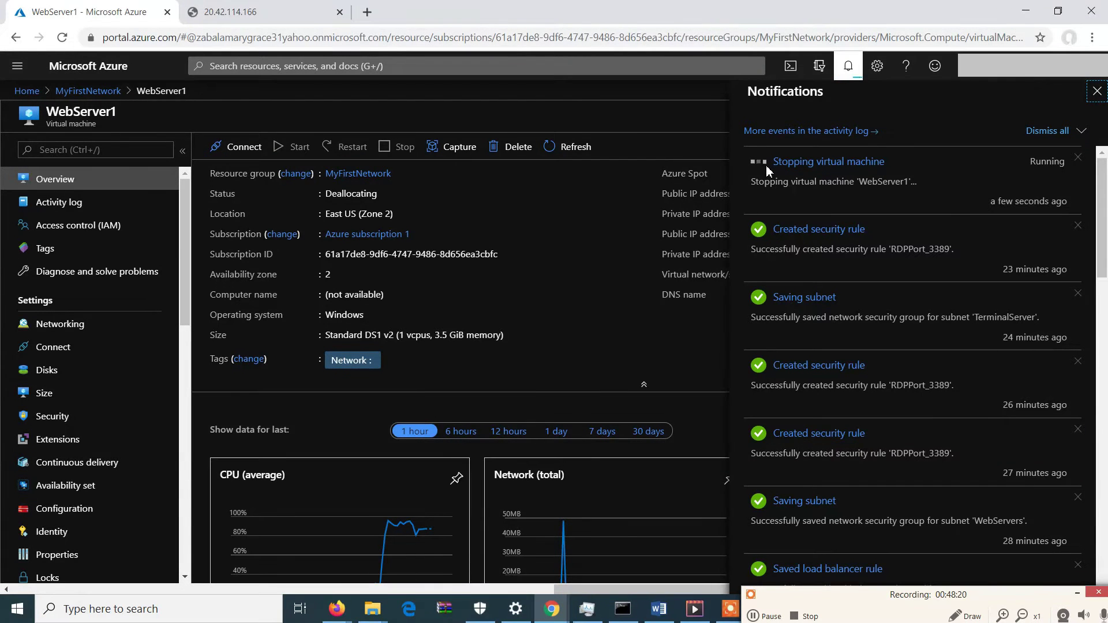
pyautogui.click(260, 12)
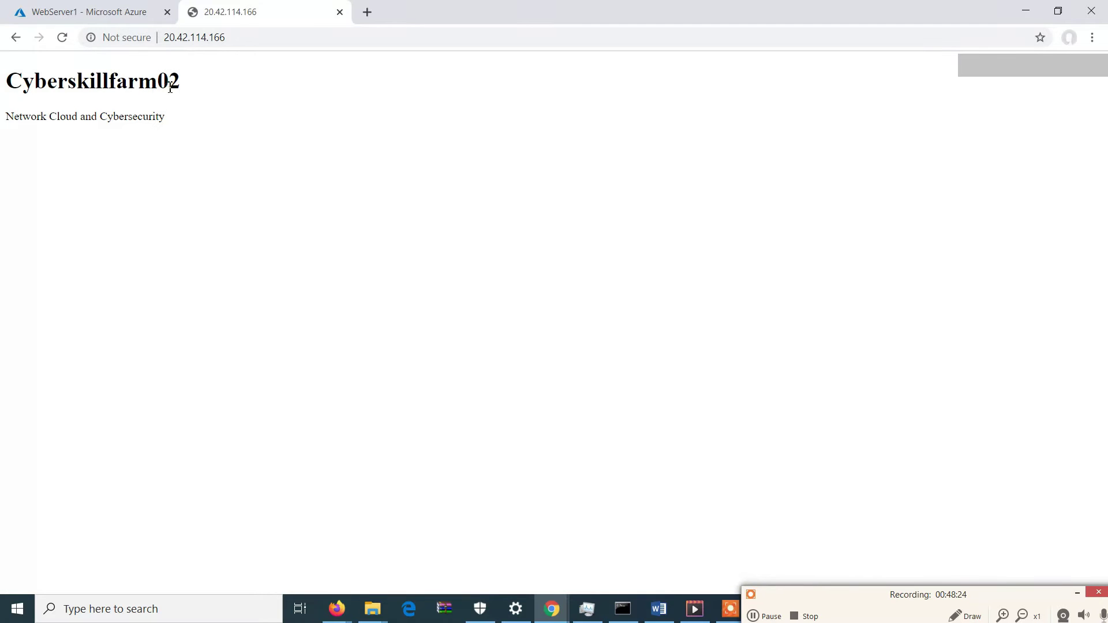
pyautogui.click(115, 19)
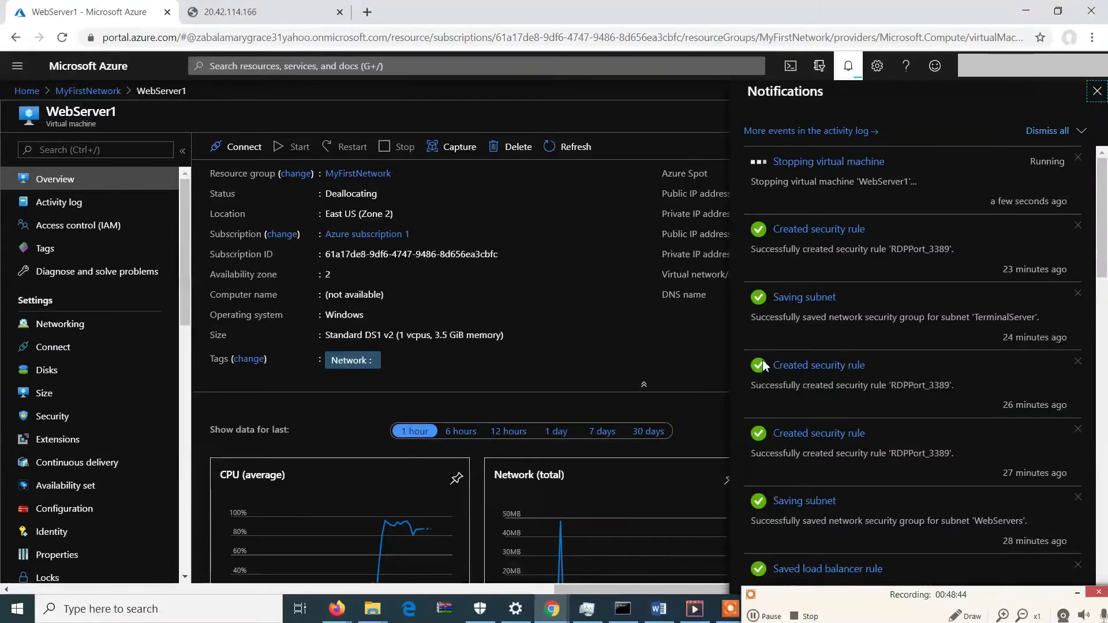
# - Switch to the Remote Desktop session at 20.42.112.94 to view its Server Manager, and return to the Azure portal
pyautogui.moveTo(627, 615)
pyautogui.click(766, 609)
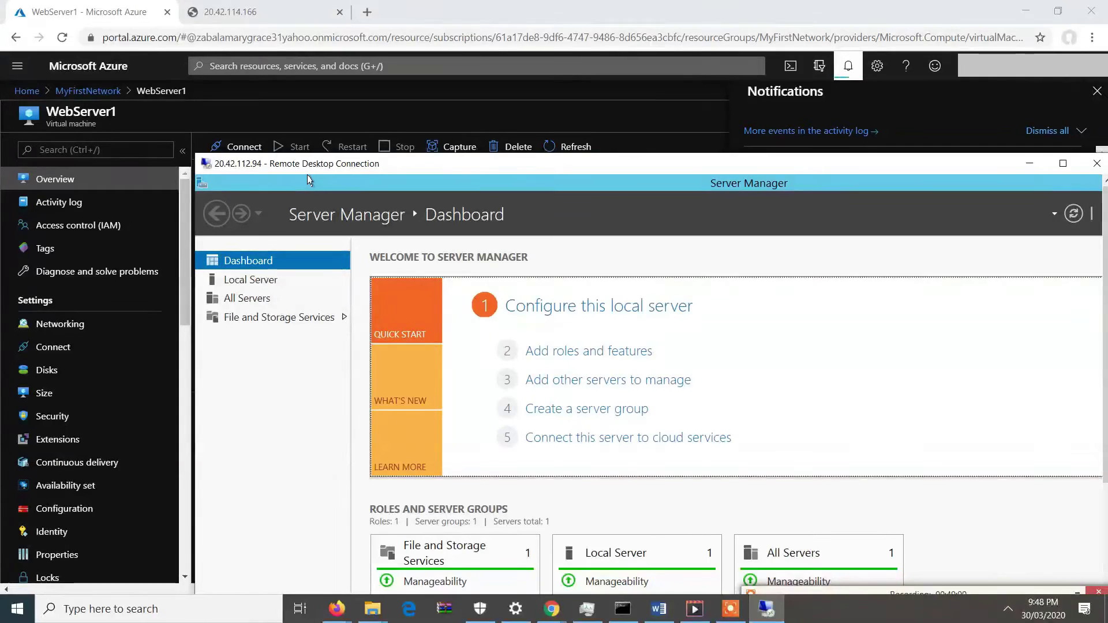
pyautogui.click(563, 15)
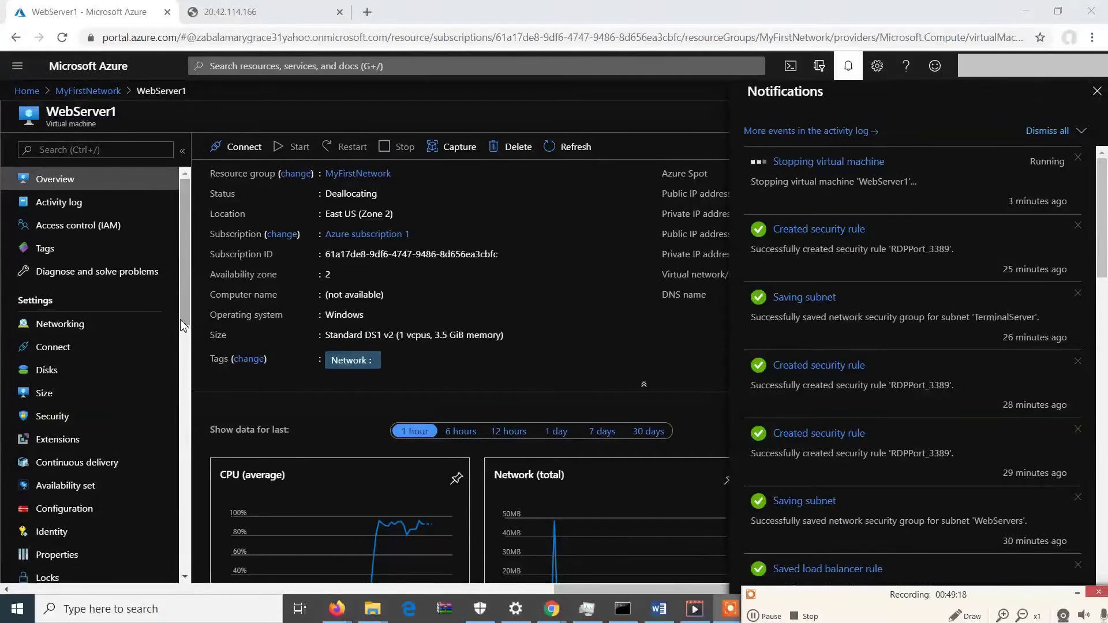
# - Examine the security rules and associated subnets of JumpServer-nsg, and return to the MyFirstNetwork resource group
pyautogui.click(96, 94)
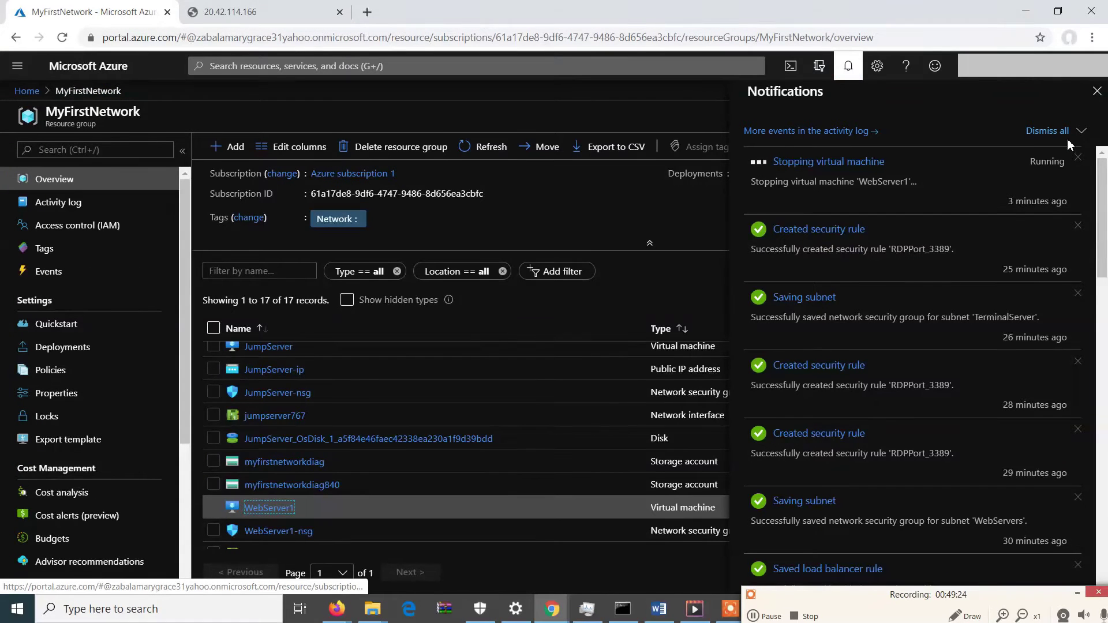
pyautogui.click(1098, 92)
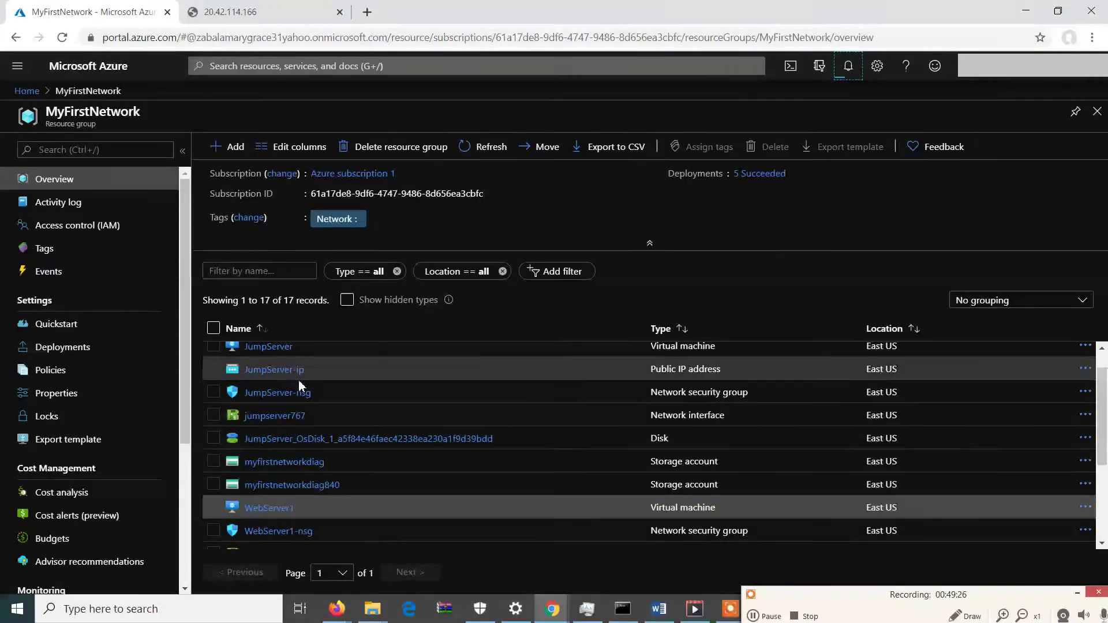
pyautogui.click(287, 394)
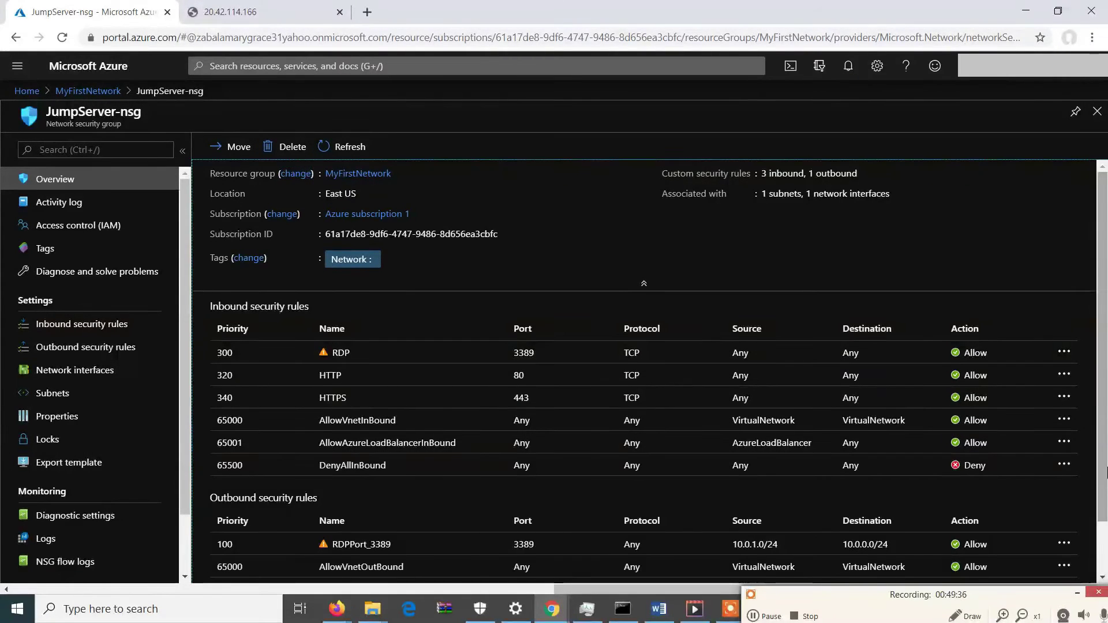
pyautogui.scroll(-2, 1106, 507)
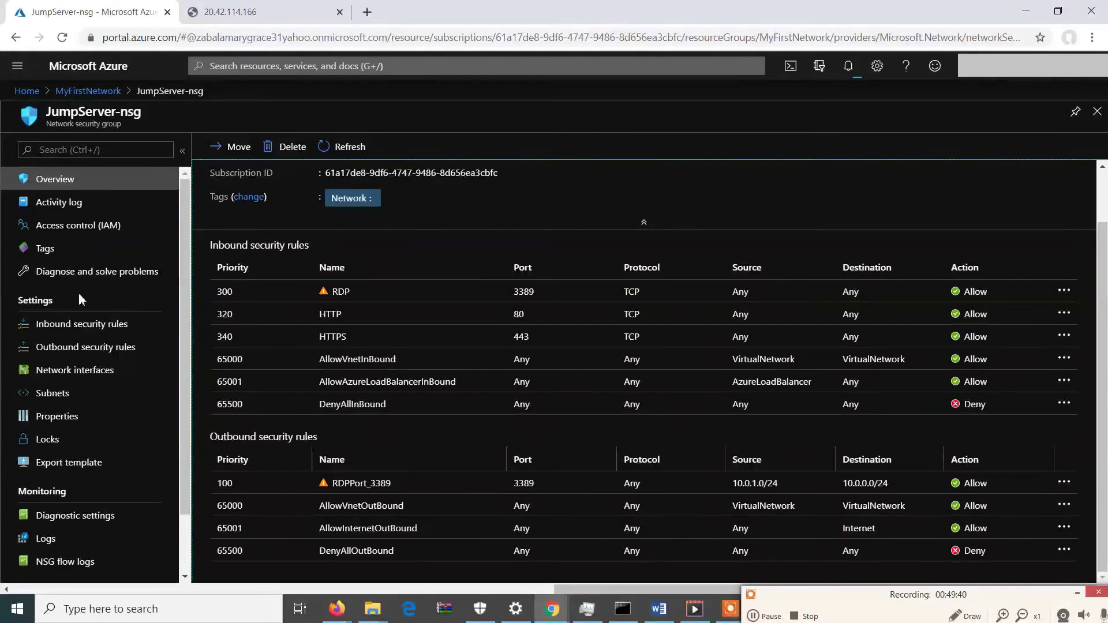
pyautogui.click(83, 316)
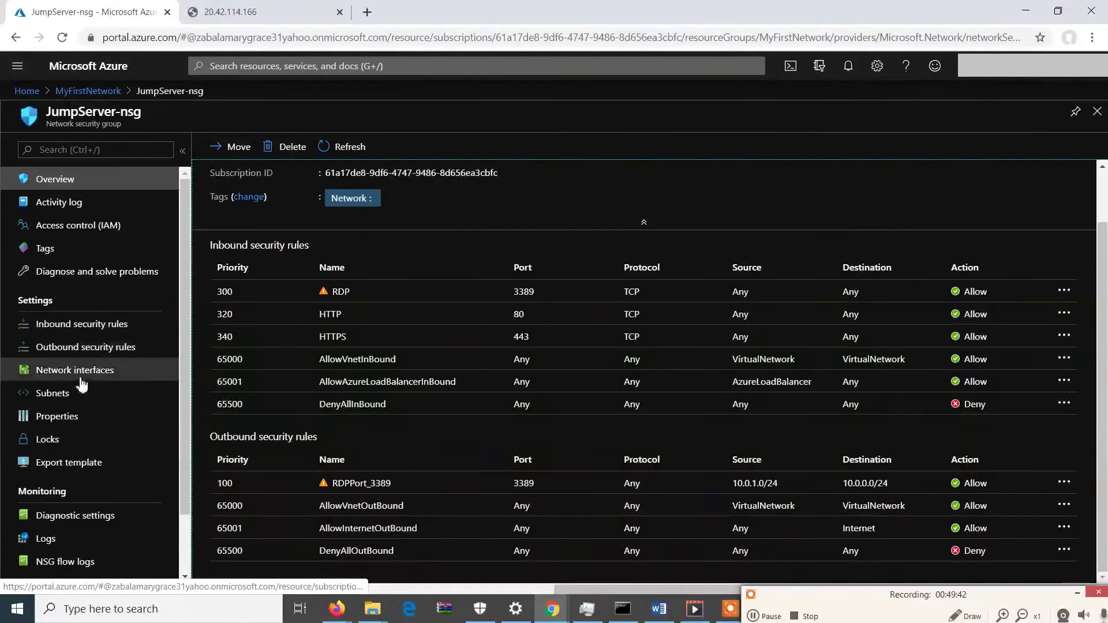
pyautogui.click(82, 395)
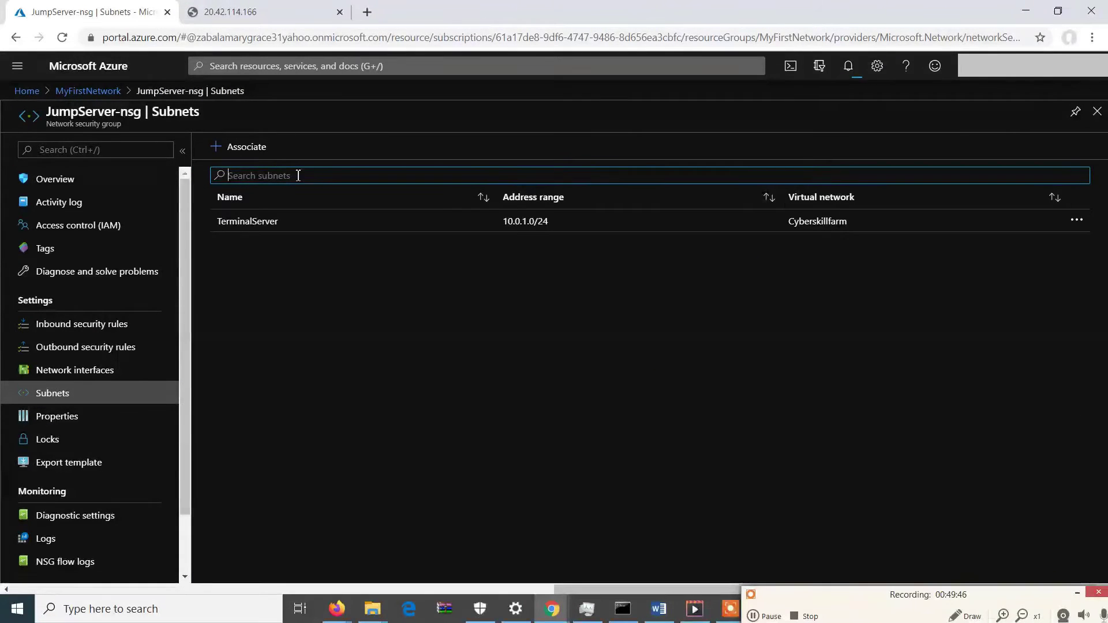
pyautogui.click(105, 92)
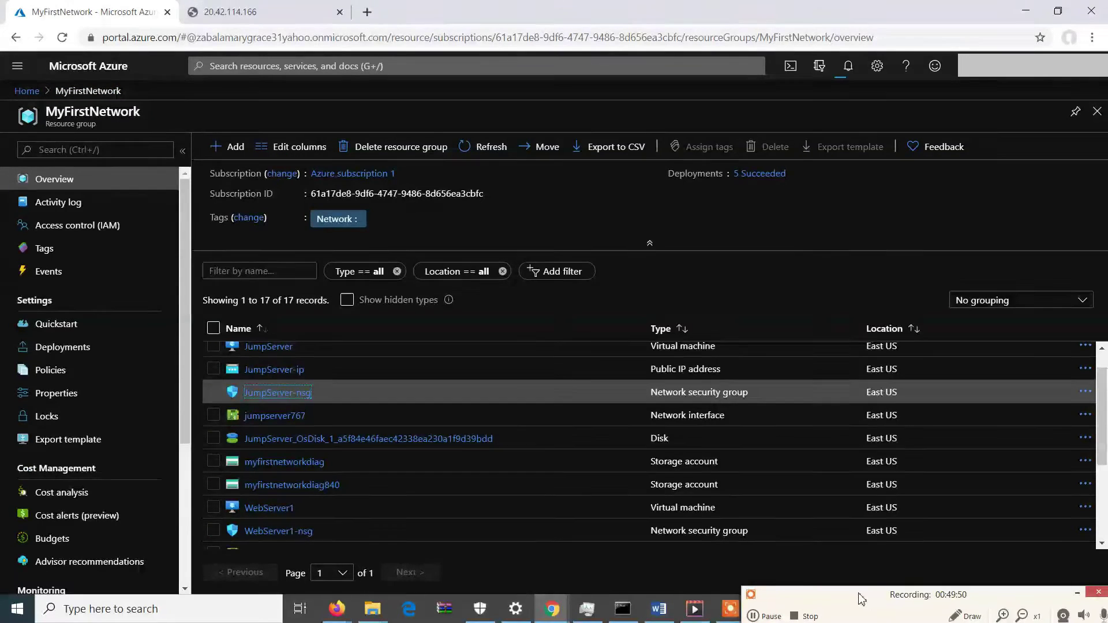
pyautogui.moveTo(860, 599); pyautogui.dragTo(931, 589)
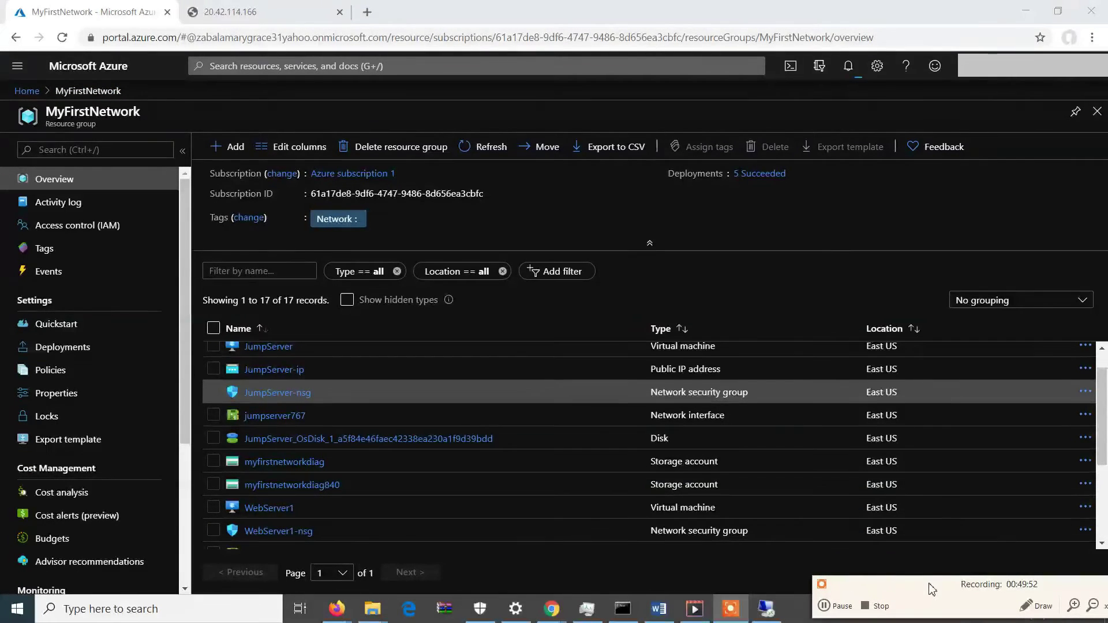
pyautogui.click(769, 607)
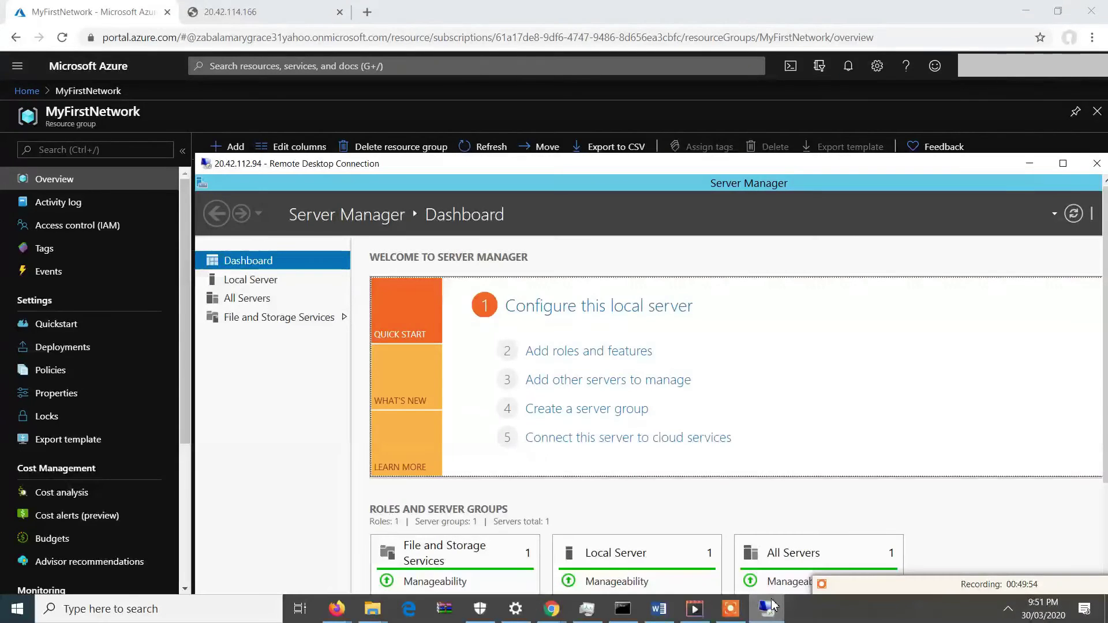
pyautogui.click(769, 608)
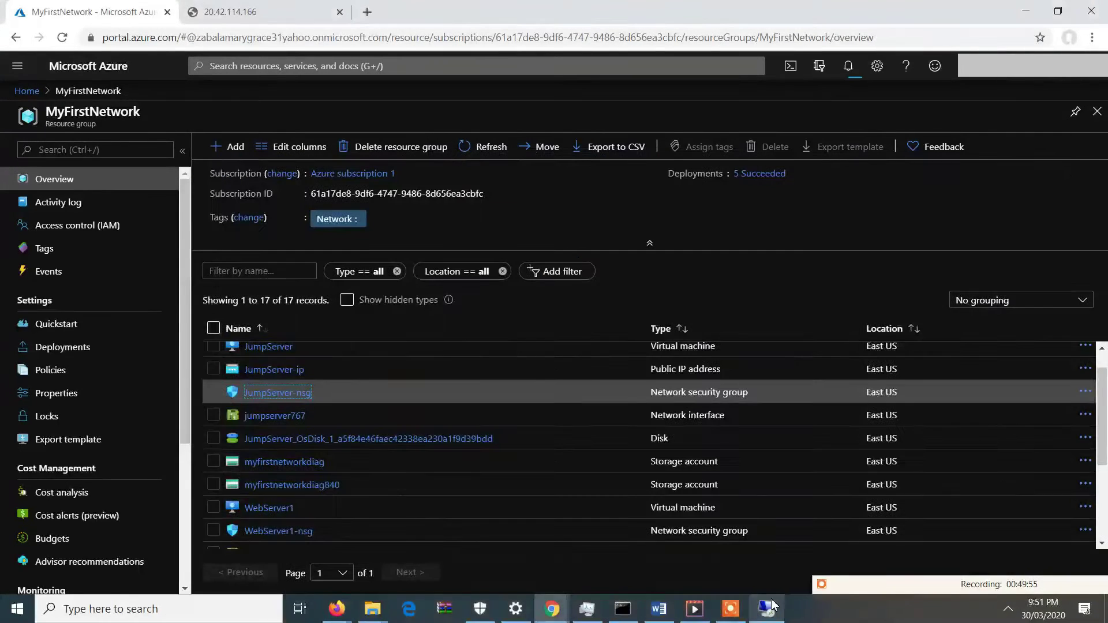
pyautogui.click(843, 590)
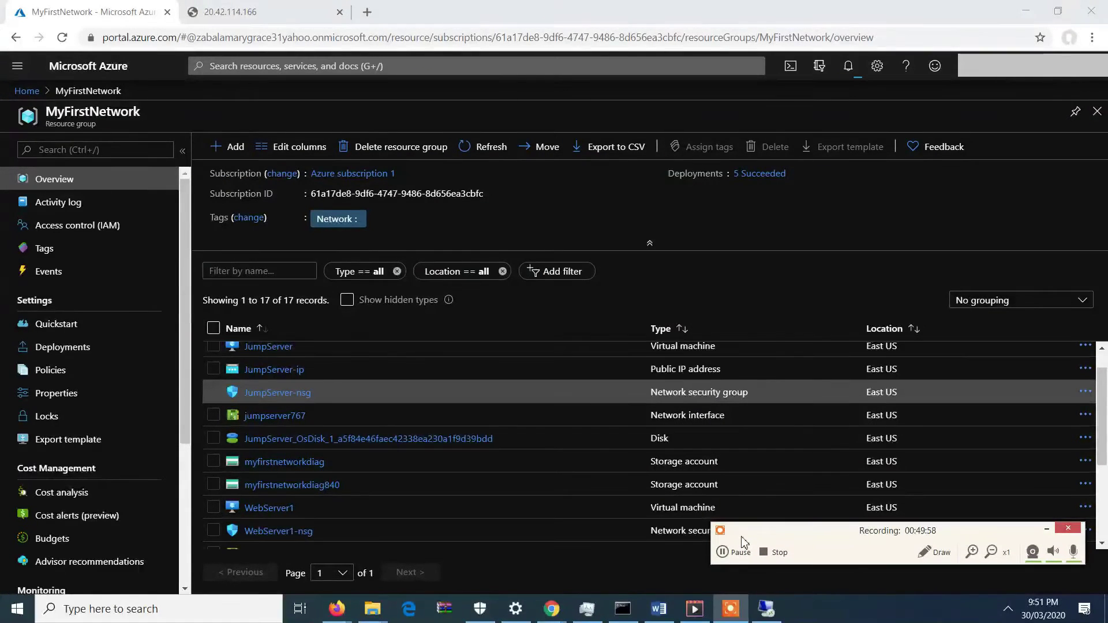
pyautogui.click(771, 609)
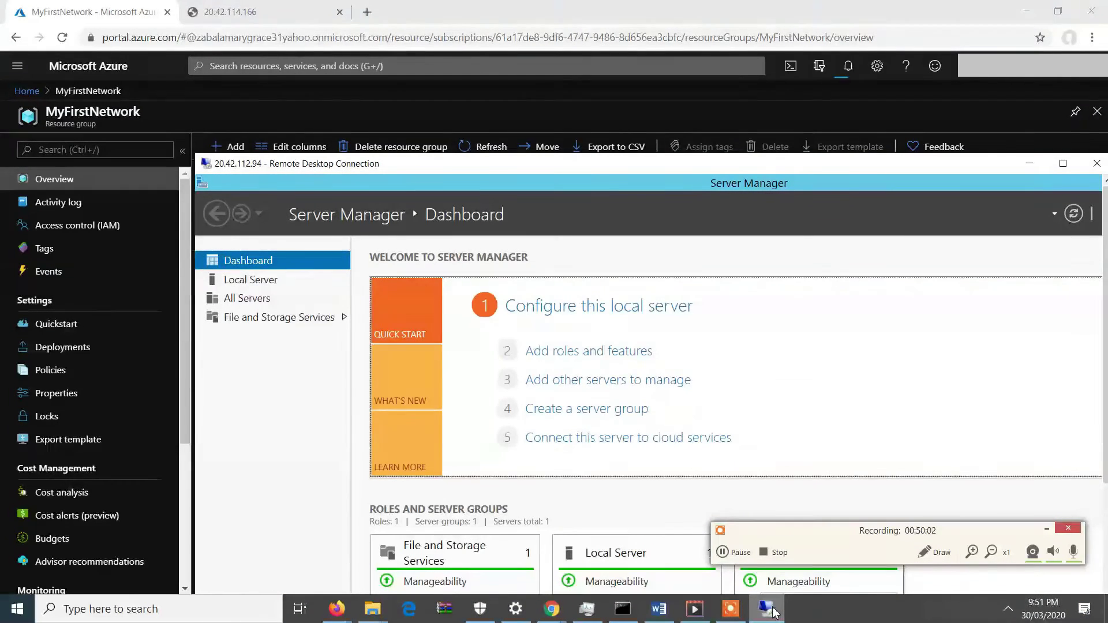
pyautogui.click(771, 609)
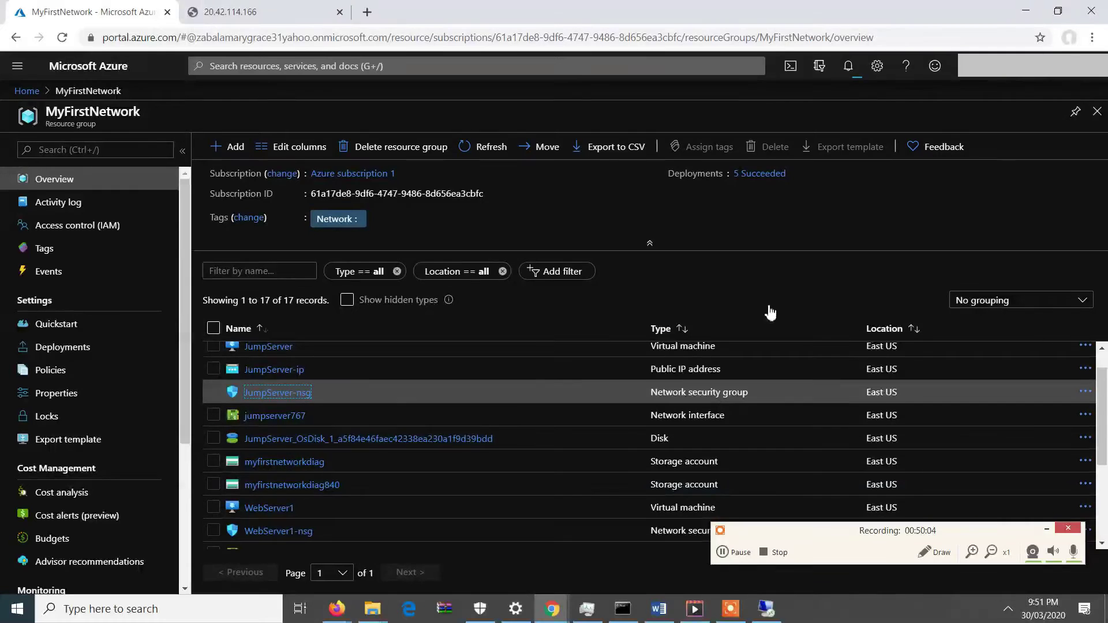
# - Open the file shares of the myfirstnetworkdiag storage account in the MyFirstNetwork resource group
pyautogui.scroll(1, 1103, 385)
pyautogui.moveTo(1103, 386)
pyautogui.mouseDown()
pyautogui.moveTo(1105, 496)
pyautogui.moveTo(1103, 375)
pyautogui.mouseUp()
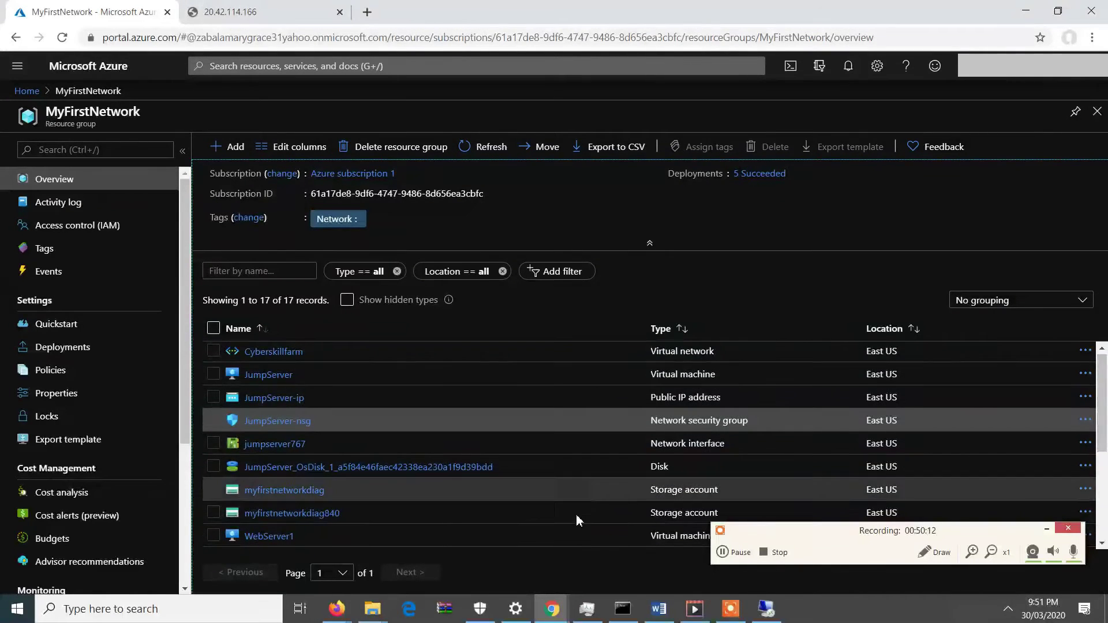
pyautogui.click(312, 490)
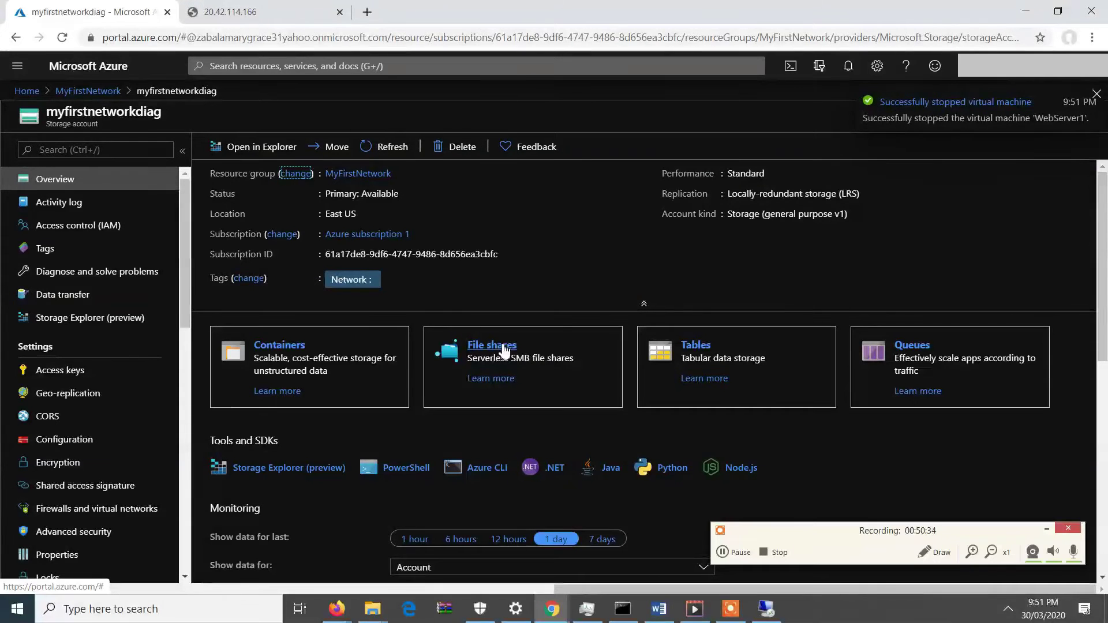
pyautogui.click(503, 348)
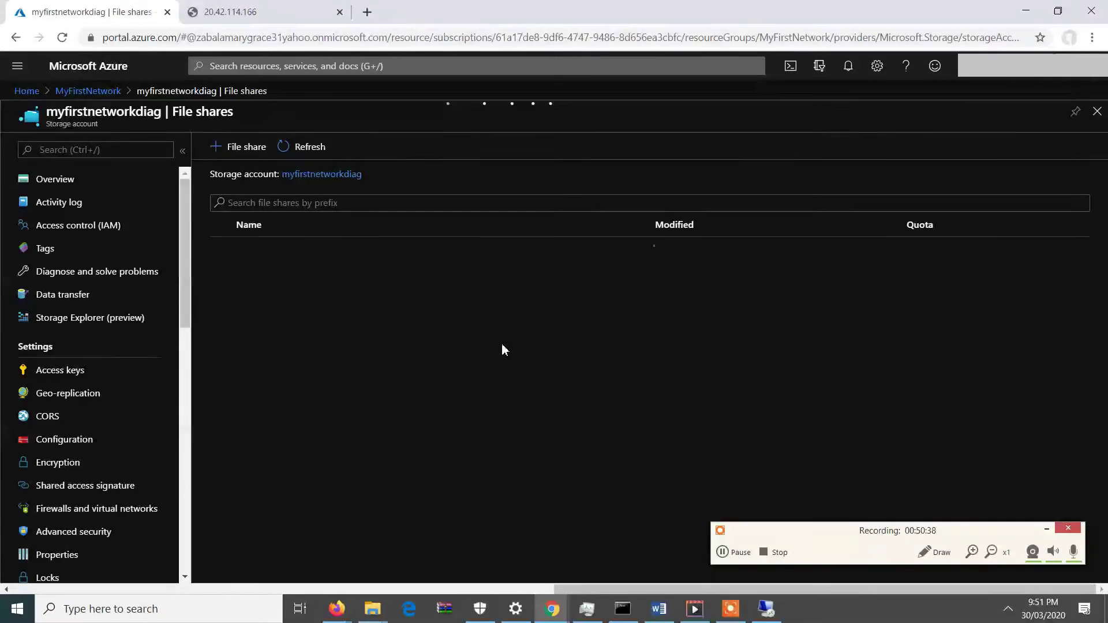
# - Start a new file share in the myfirstnetworkdiag storage account, named cyberskillfarmshared, with 500GB entered as the quota
pyautogui.click(258, 154)
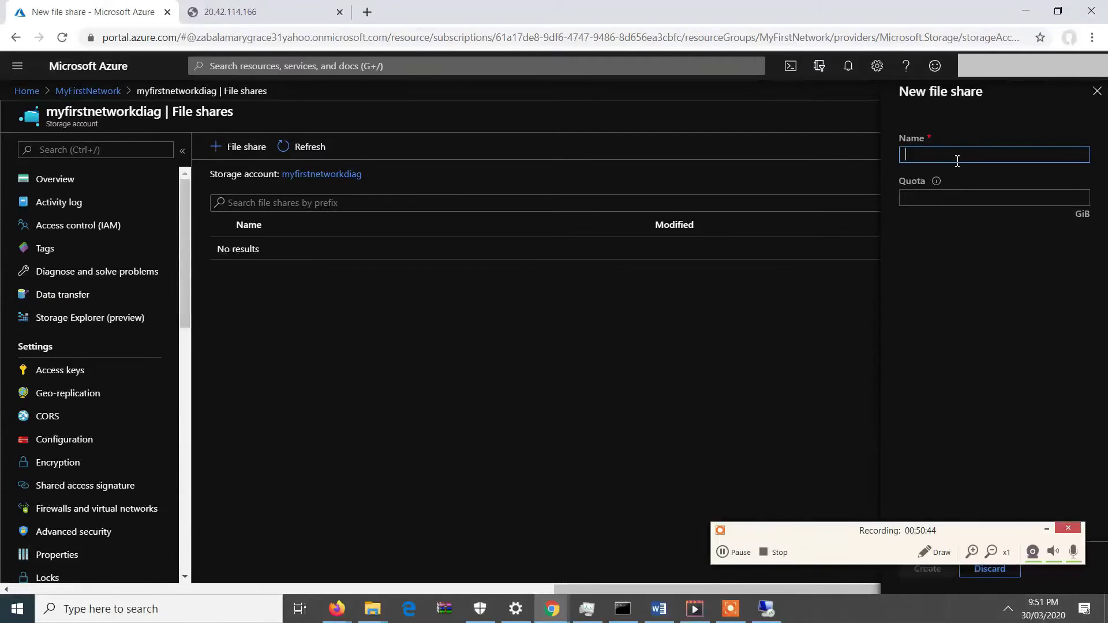
pyautogui.write('cybersk')
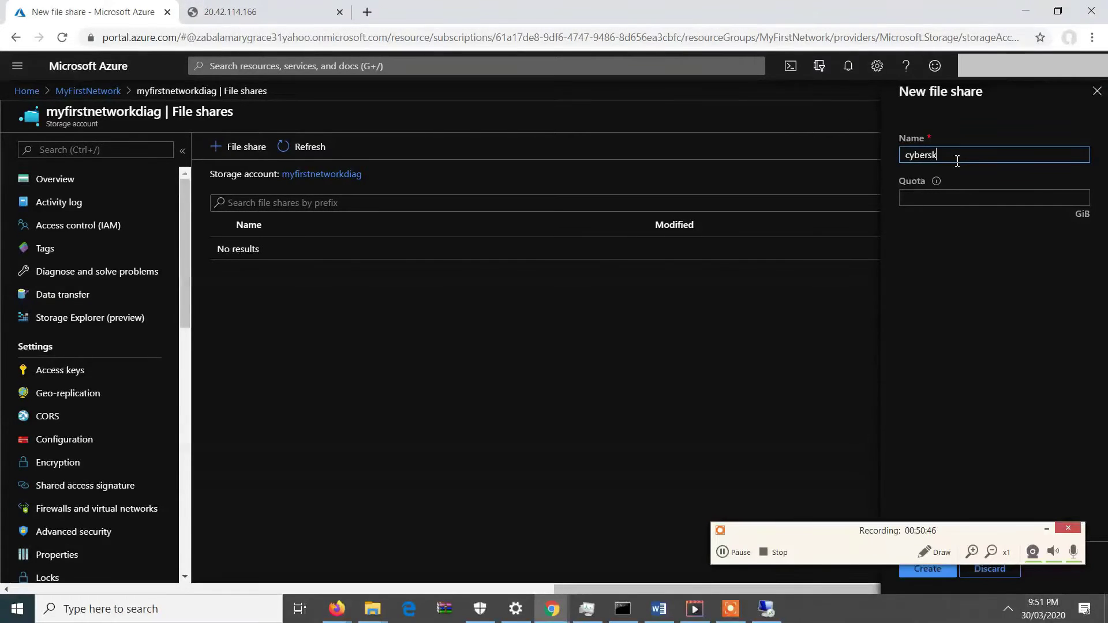
pyautogui.write('illfarmshared')
pyautogui.click(1004, 199)
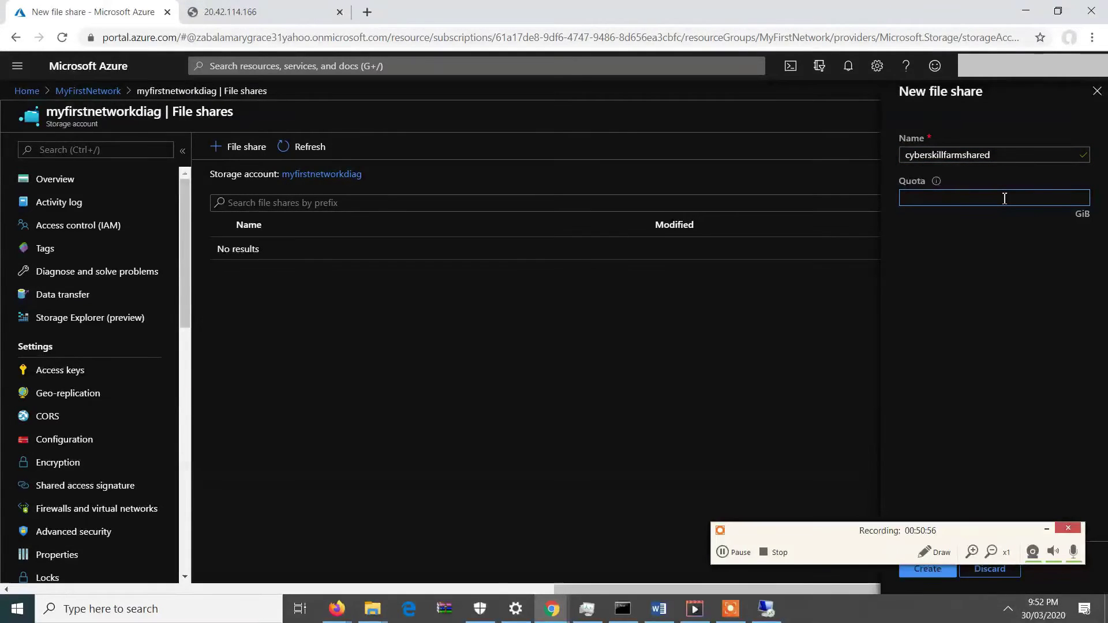
pyautogui.write('500GB')
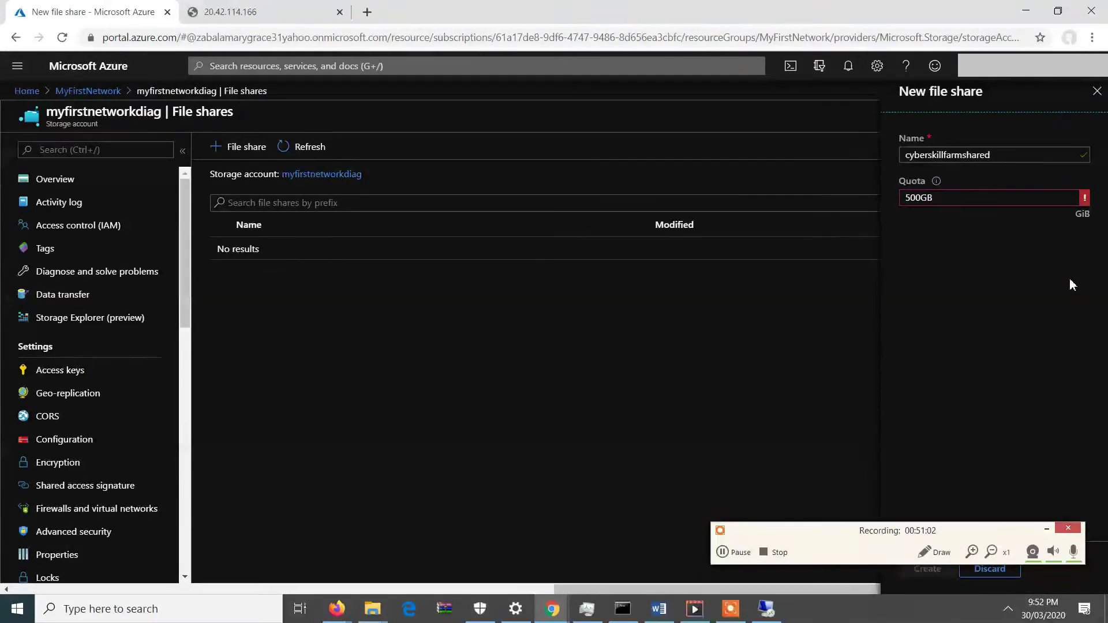
# - Try the file share's quota with the unit written as 500Gib and as 500GiB
pyautogui.moveTo(1018, 200)
pyautogui.write('B')
pyautogui.press('BackSpace')
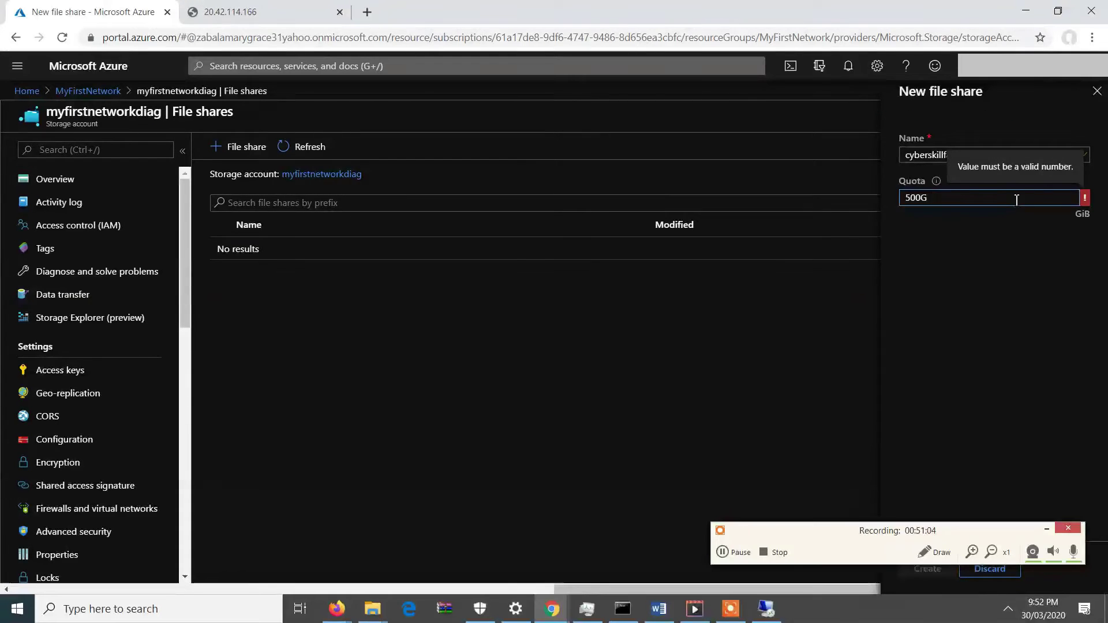
pyautogui.write('ib')
pyautogui.click(1035, 301)
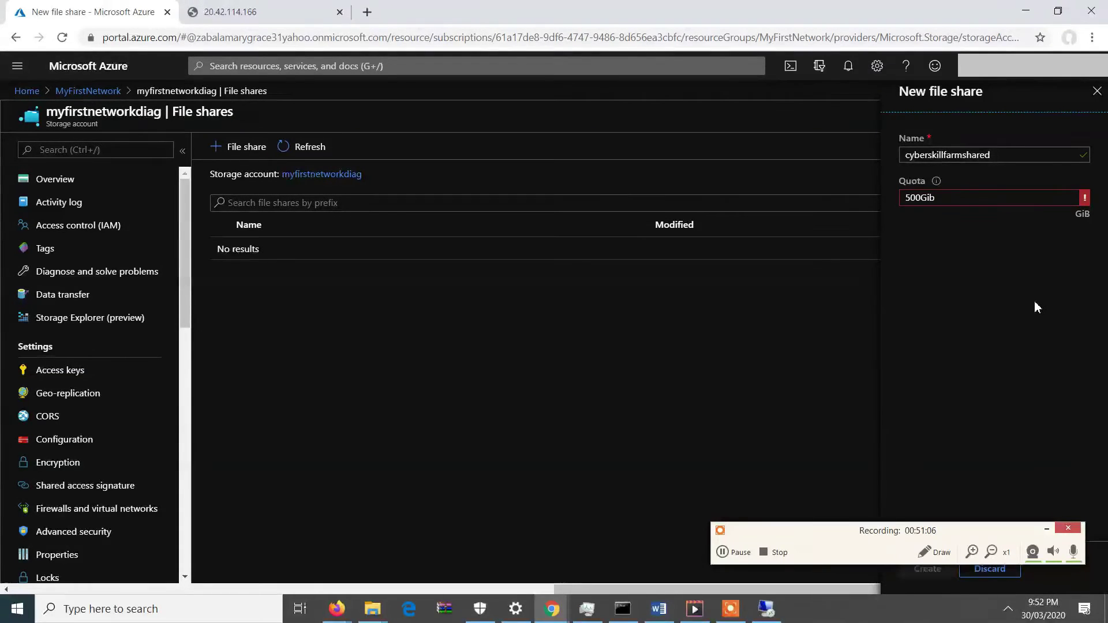
pyautogui.click(1020, 193)
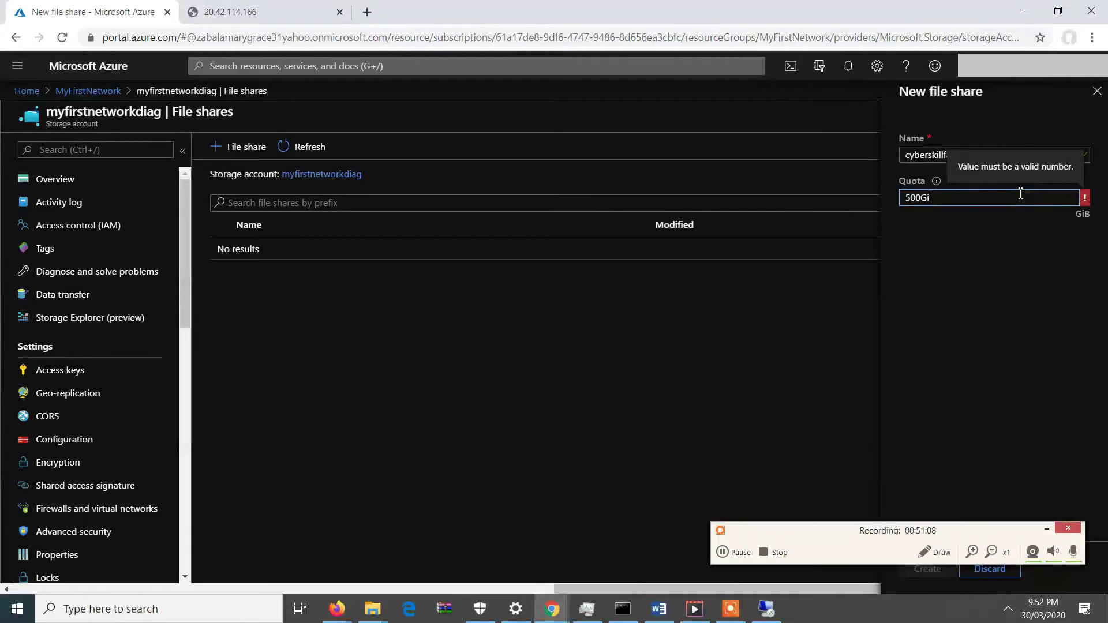
pyautogui.write('B')
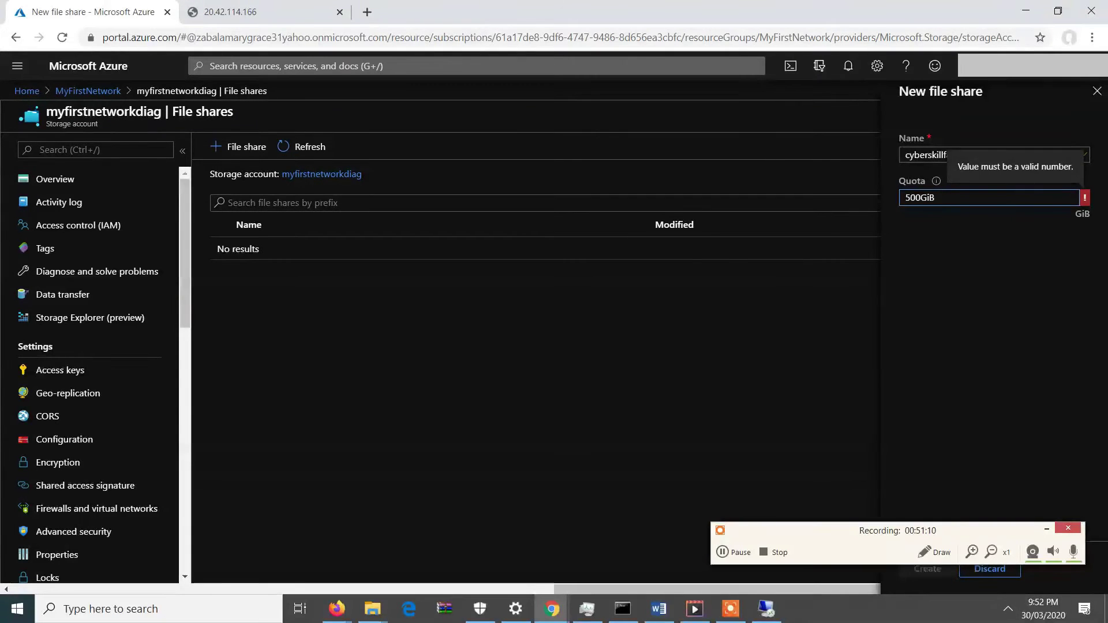
pyautogui.click(964, 217)
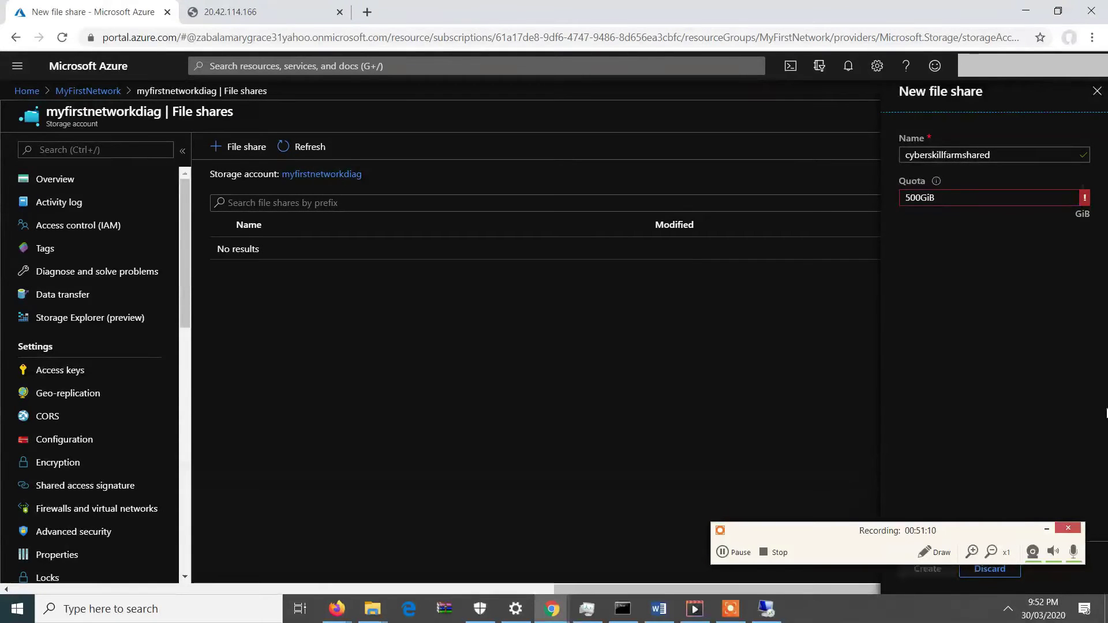
# - Set the quota to the plain number 500 and create the cyberskillfarmshared file share
pyautogui.click(964, 191)
pyautogui.press('BackSpace')
pyautogui.press('BackSpace')
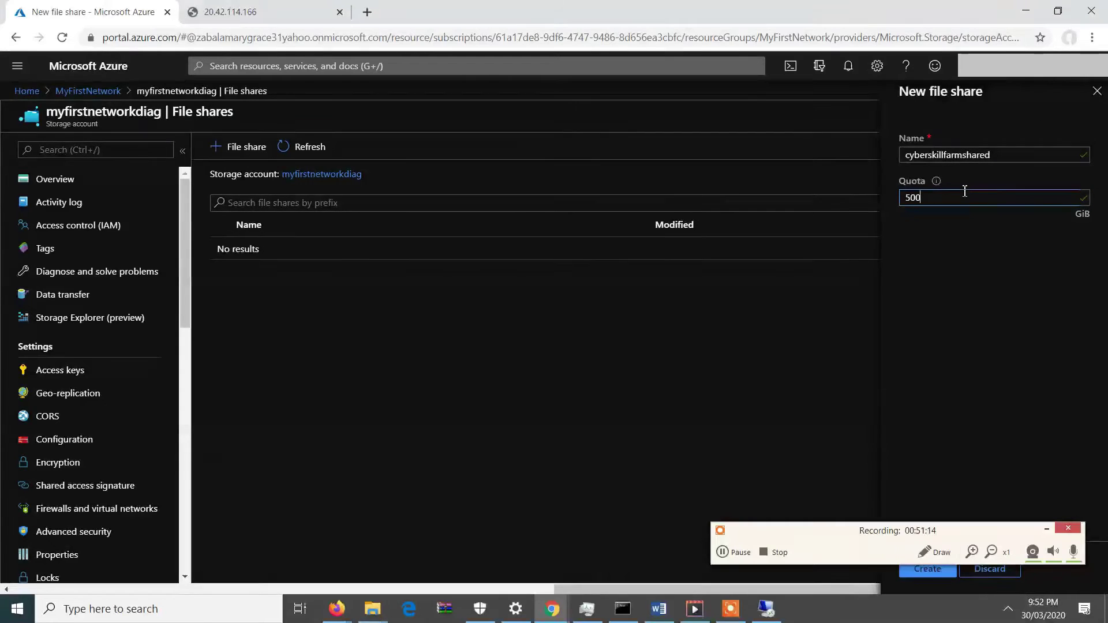
pyautogui.click(958, 399)
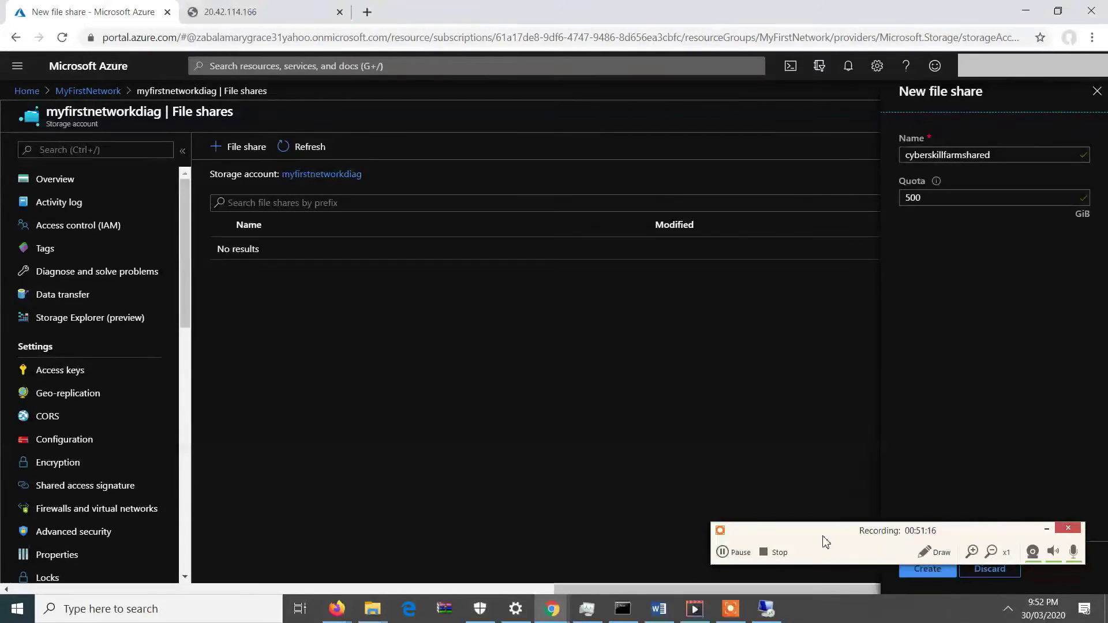
pyautogui.moveTo(826, 530); pyautogui.dragTo(867, 616)
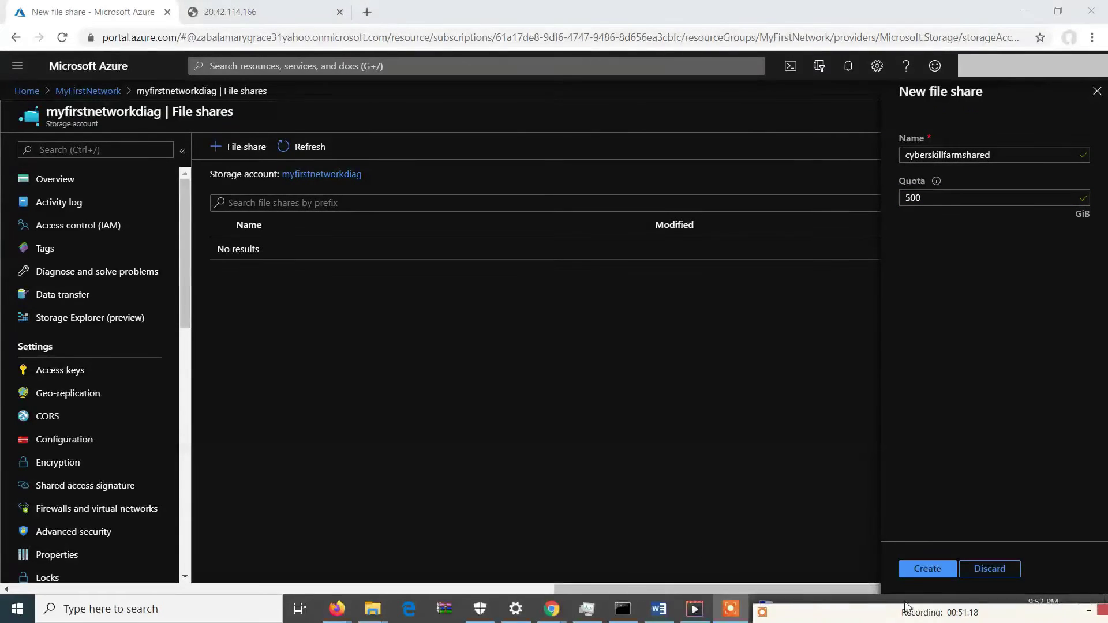
pyautogui.click(933, 570)
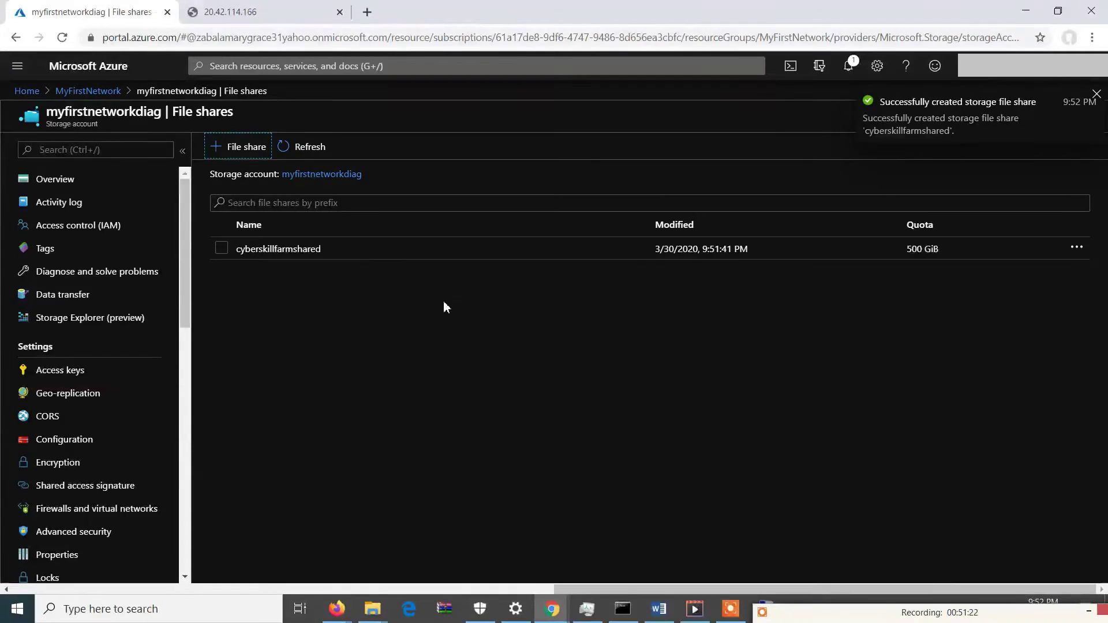
# - Copy the URL of the cyberskillfarmshared file share from its properties and display the storage account's access keys
pyautogui.click(300, 252)
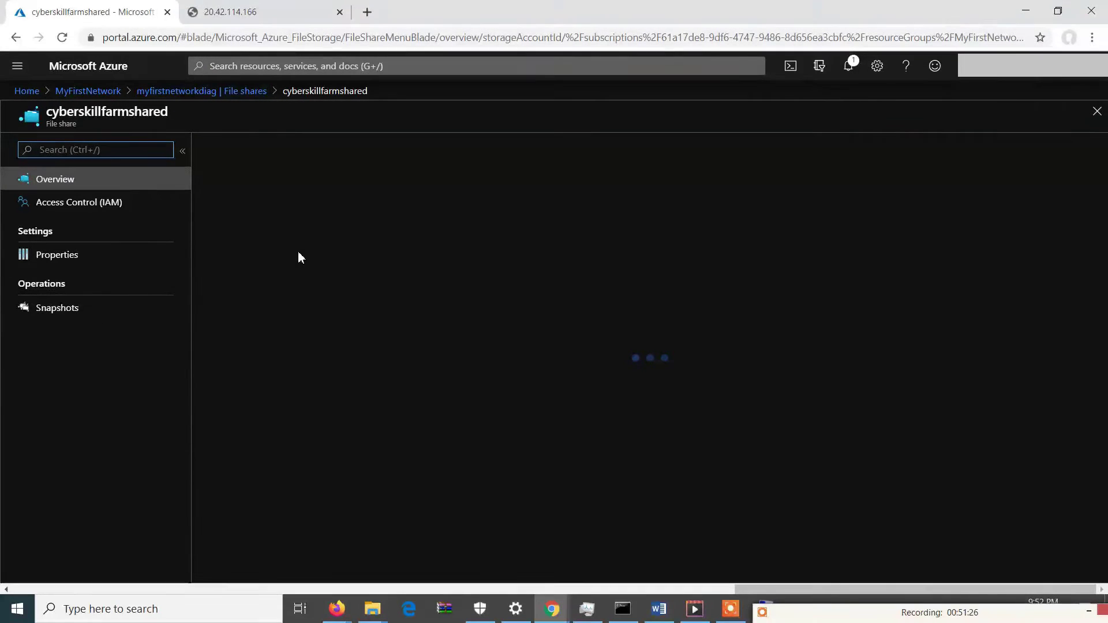
pyautogui.click(247, 92)
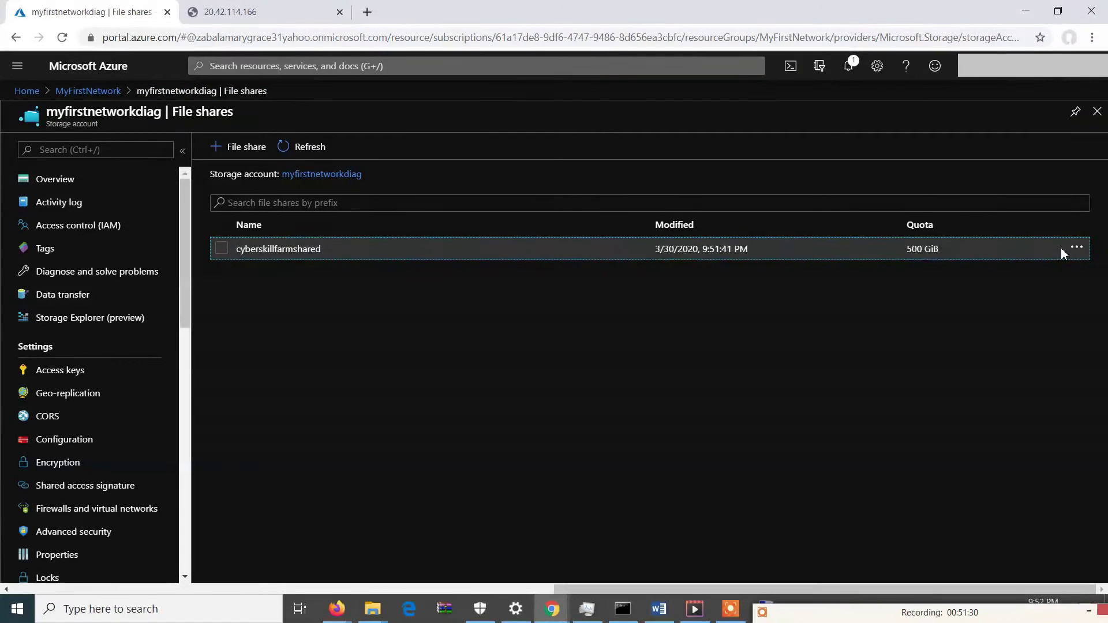
pyautogui.click(1078, 250)
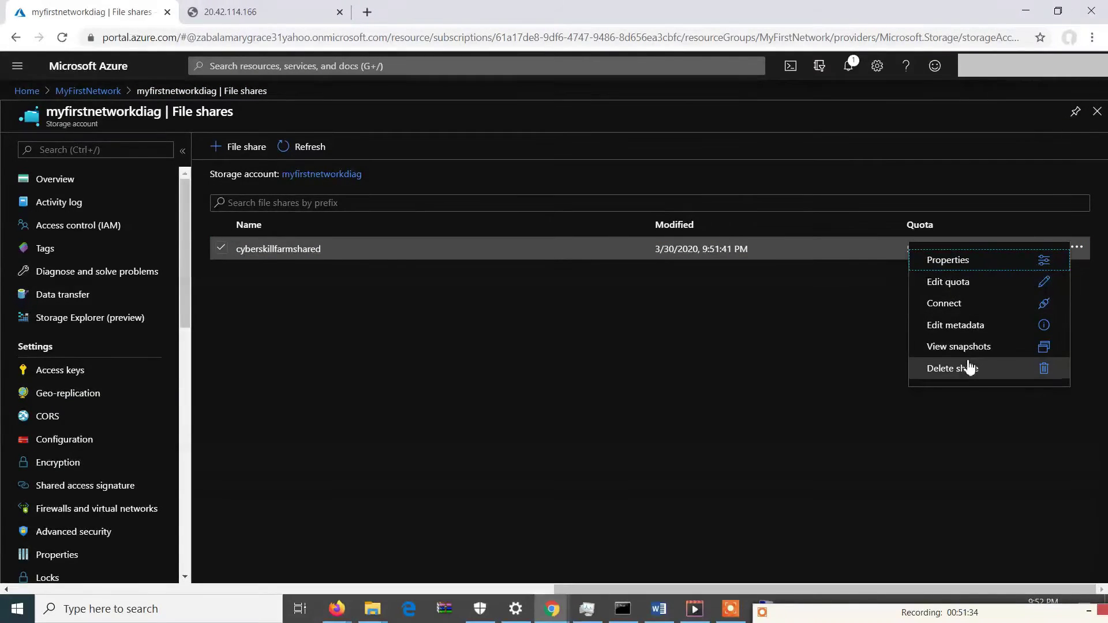
pyautogui.click(963, 266)
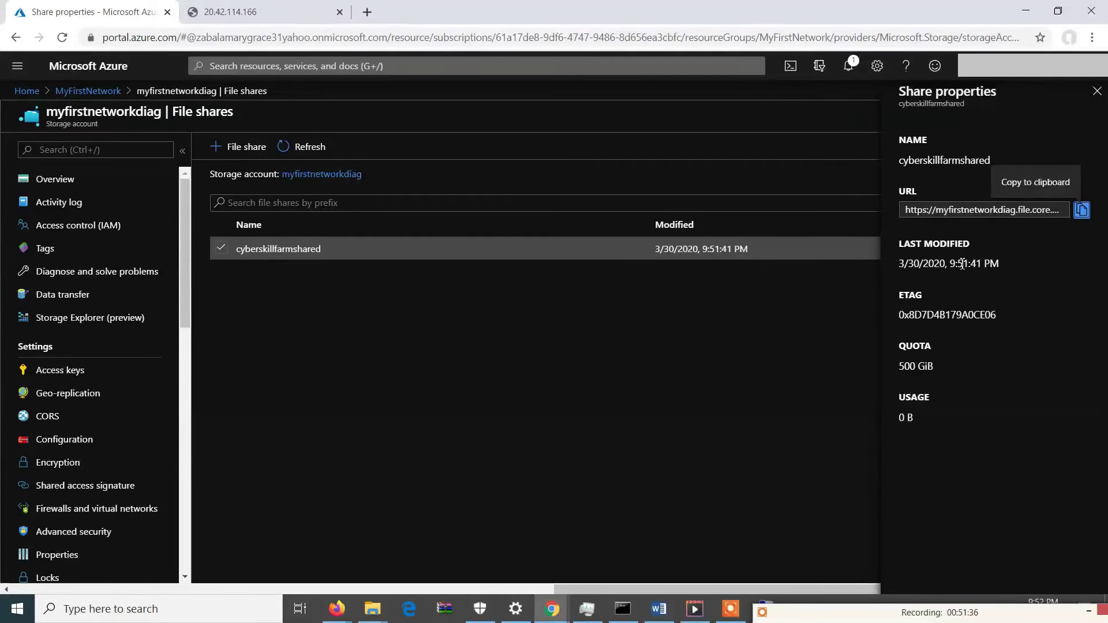
pyautogui.click(1081, 211)
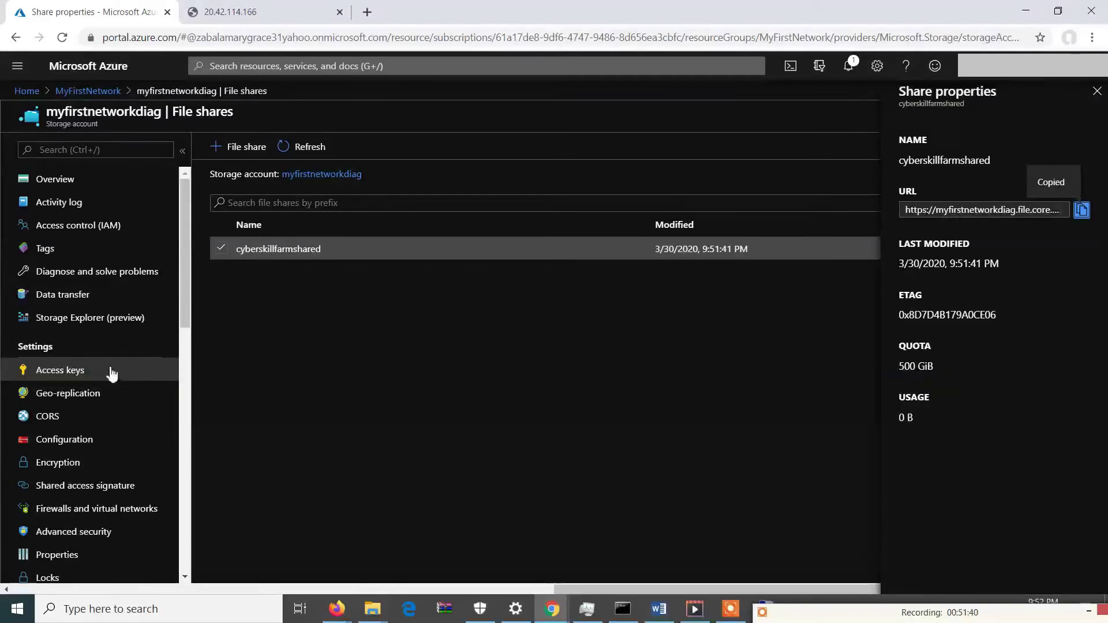
pyautogui.click(109, 373)
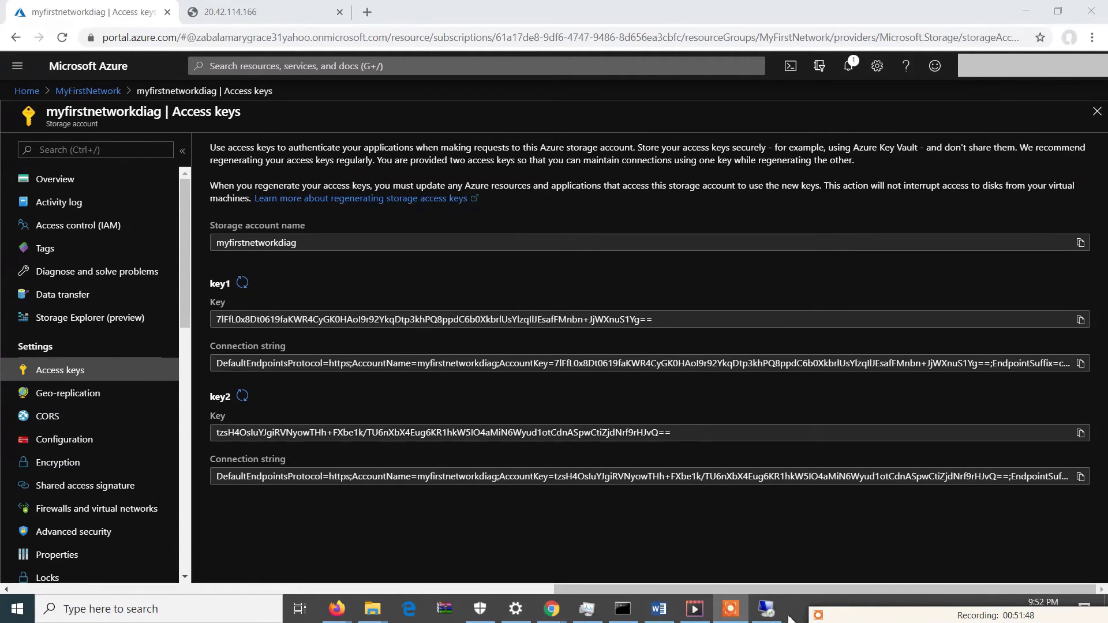
# - Switch to the Remote Desktop session at 20.42.112.94, view it full screen, and return it to a window
pyautogui.click(776, 614)
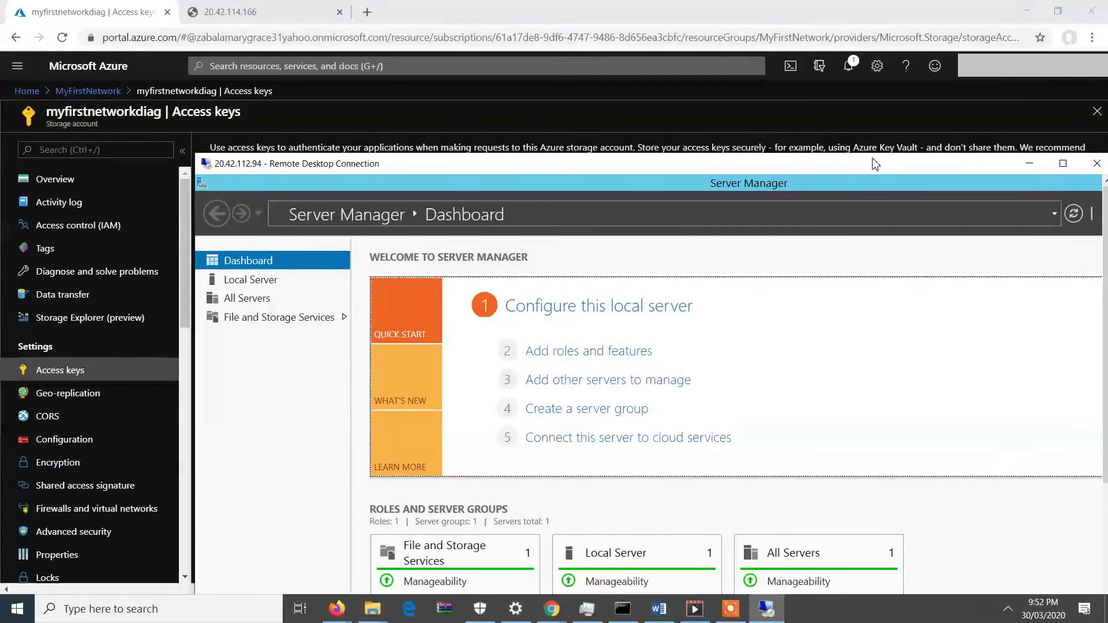
pyautogui.moveTo(877, 163); pyautogui.dragTo(742, 72)
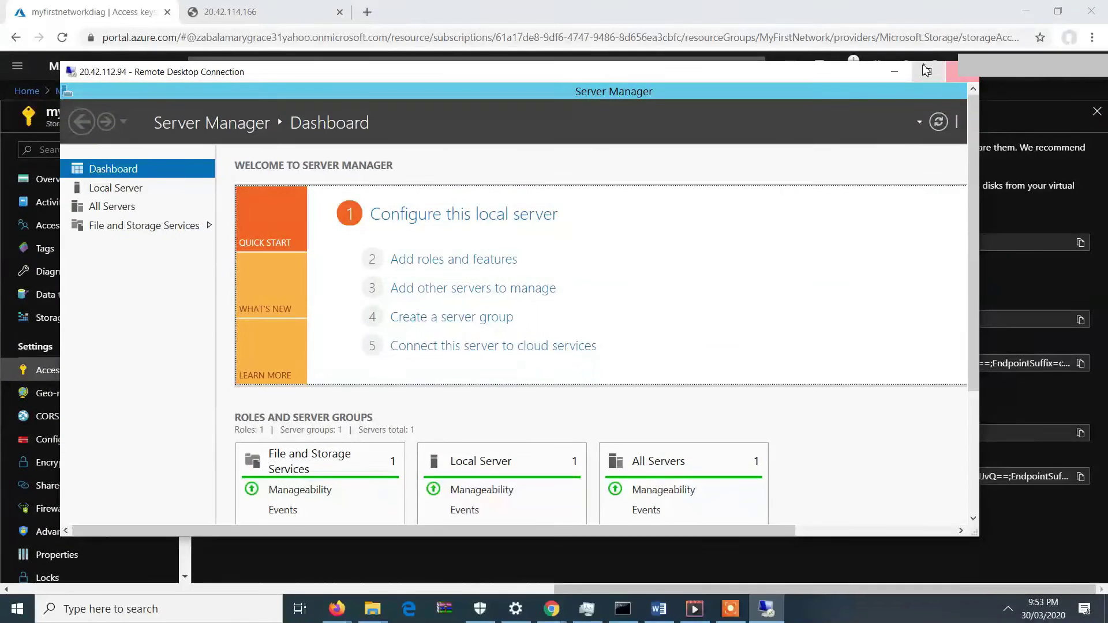
pyautogui.click(926, 69)
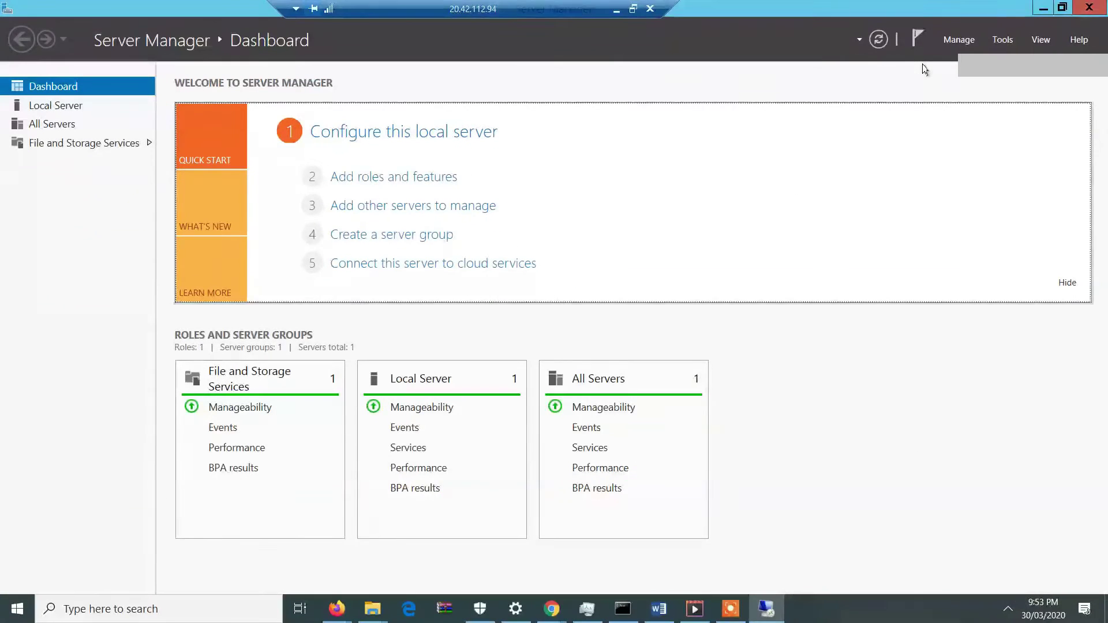
pyautogui.click(17, 609)
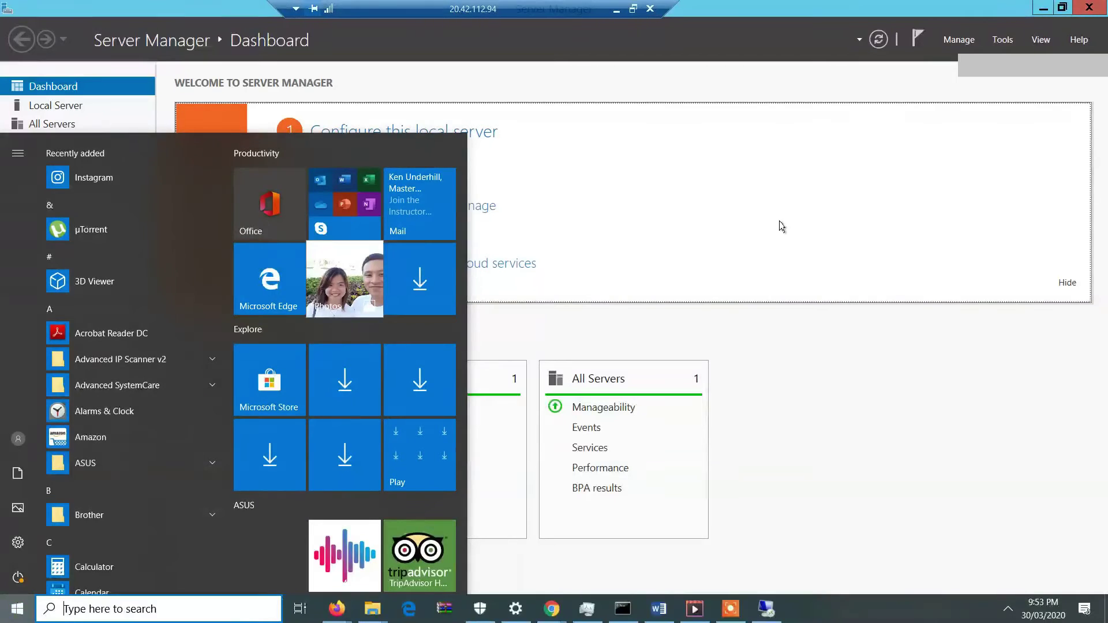
pyautogui.click(782, 226)
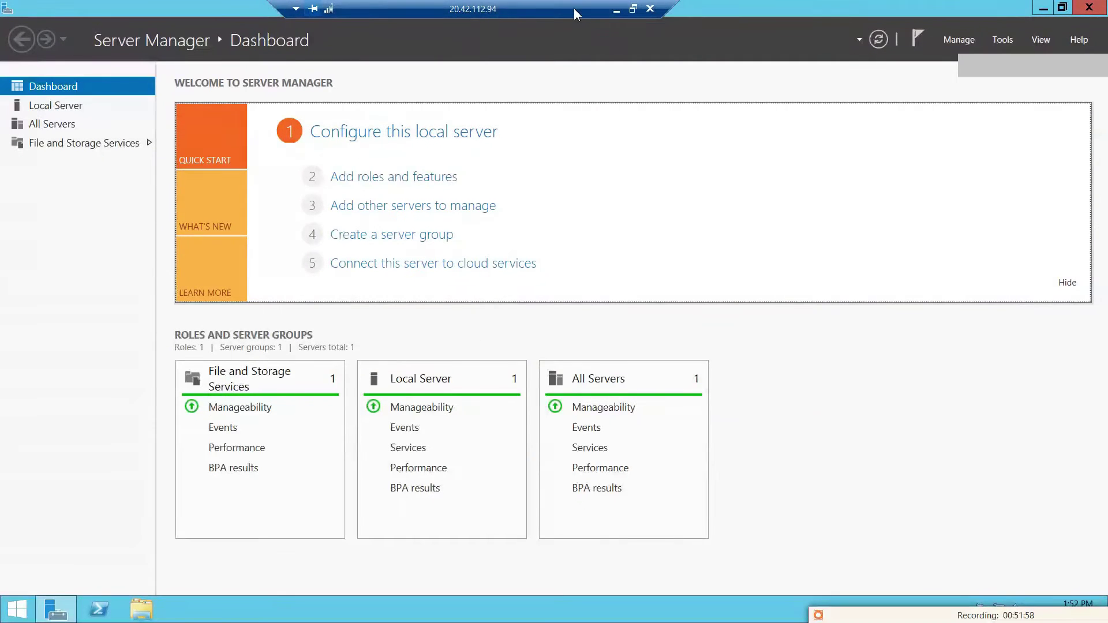
pyautogui.press('ctrl+alt+Break')
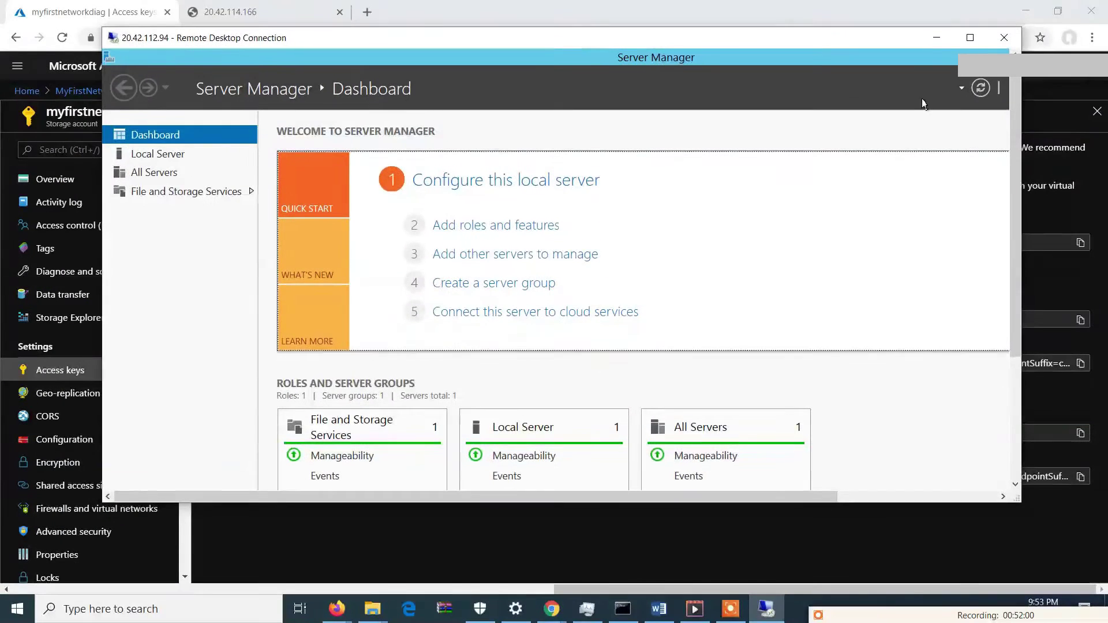
# - Launch Remote Desktop Connection inside the jump server session and show the session full screen
pyautogui.moveTo(1017, 152); pyautogui.dragTo(1016, 300)
pyautogui.click(117, 475)
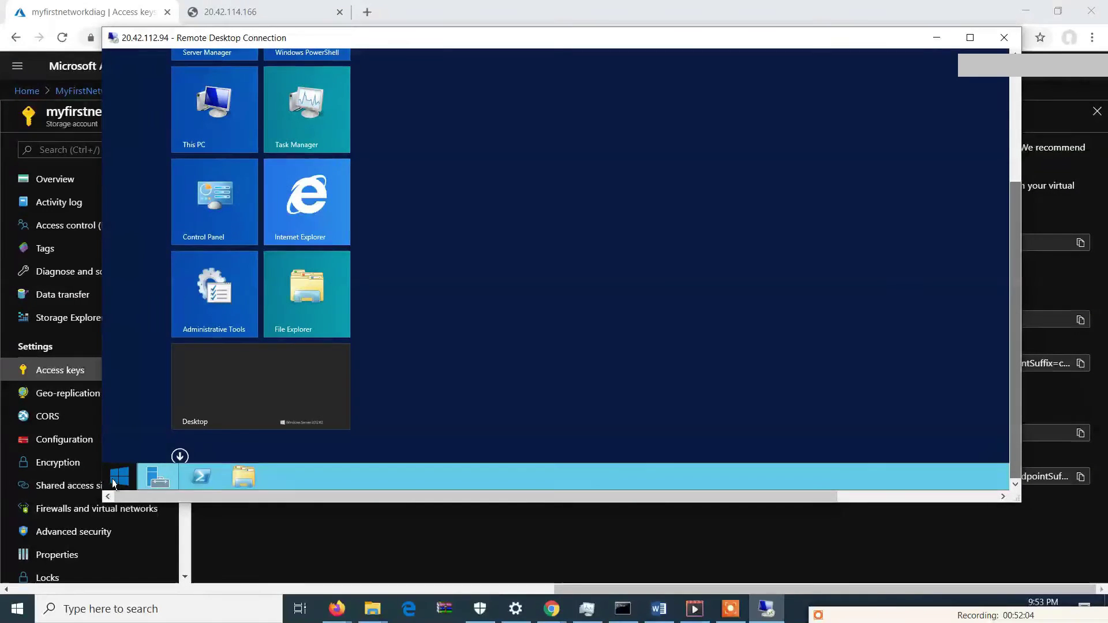
pyautogui.moveTo(1010, 276); pyautogui.dragTo(1010, 310)
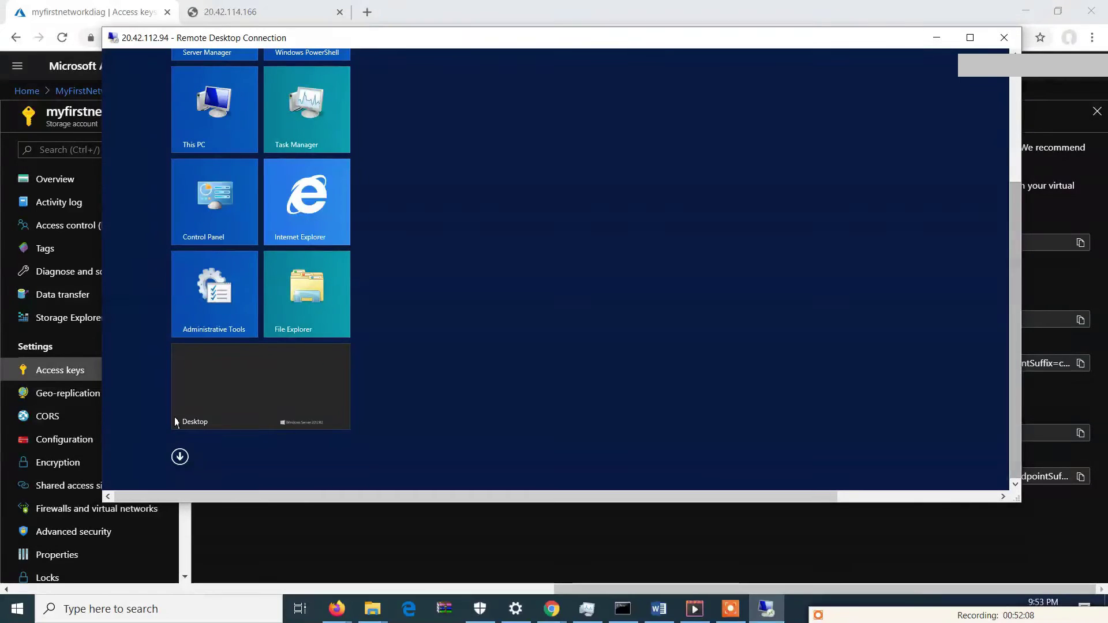
pyautogui.click(180, 458)
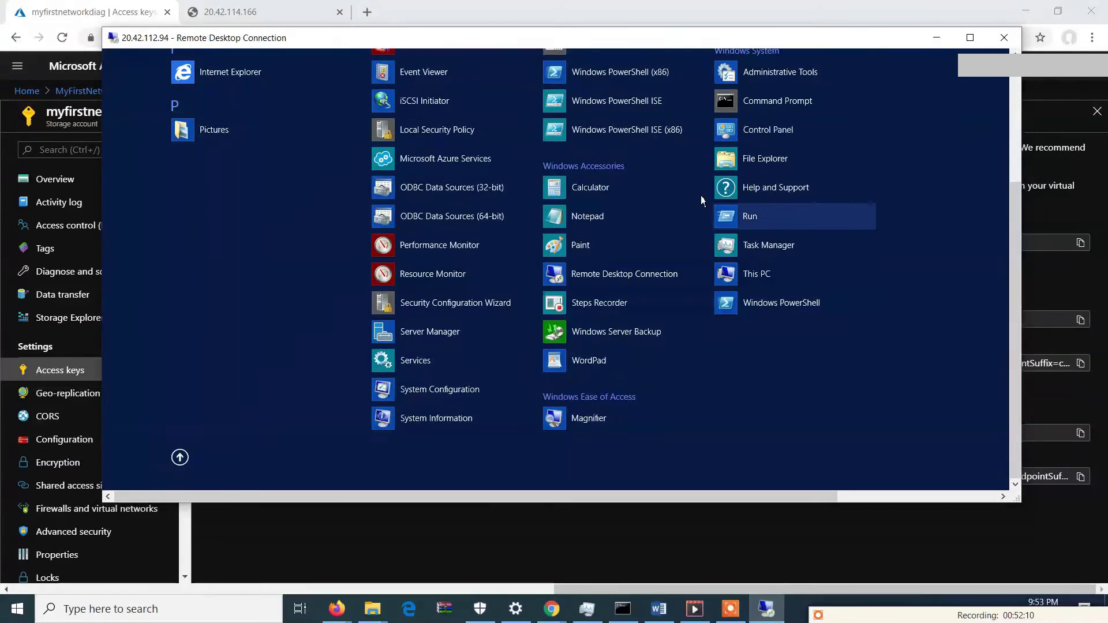
pyautogui.click(593, 277)
pyautogui.click(970, 37)
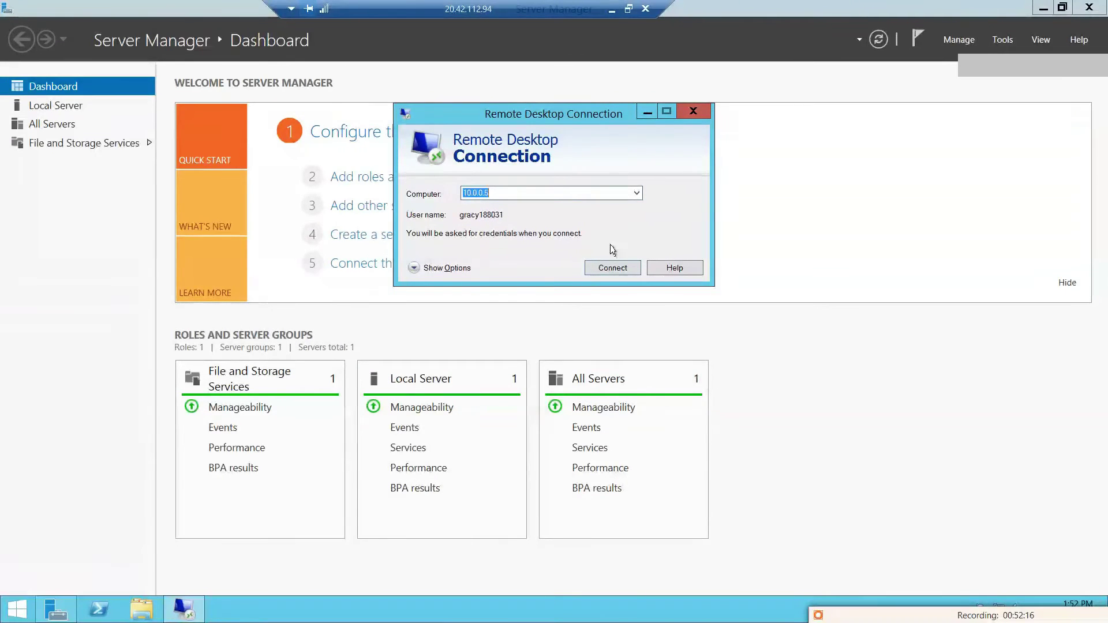
# - Select 10.0.0.5 from the recent computers and start the remote desktop connection to it
pyautogui.click(637, 194)
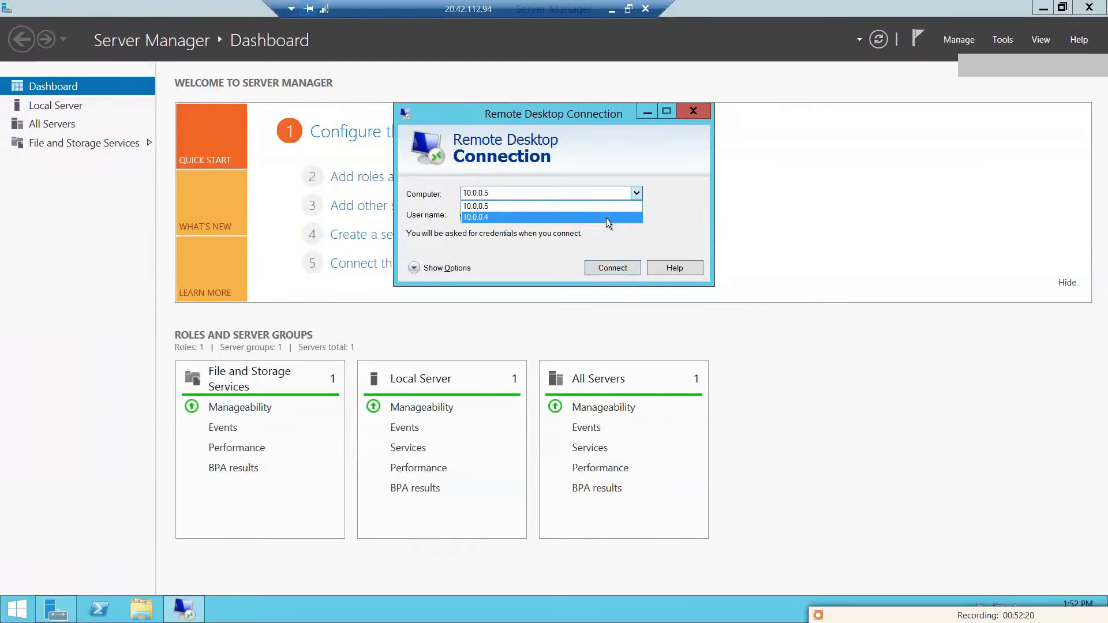
pyautogui.click(609, 218)
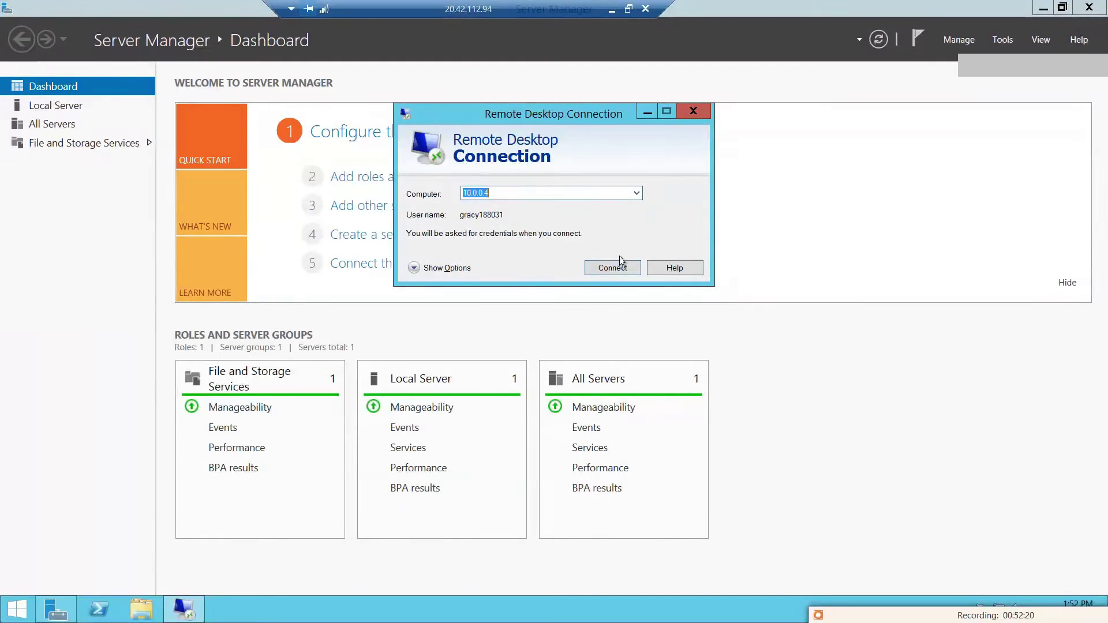
pyautogui.click(637, 194)
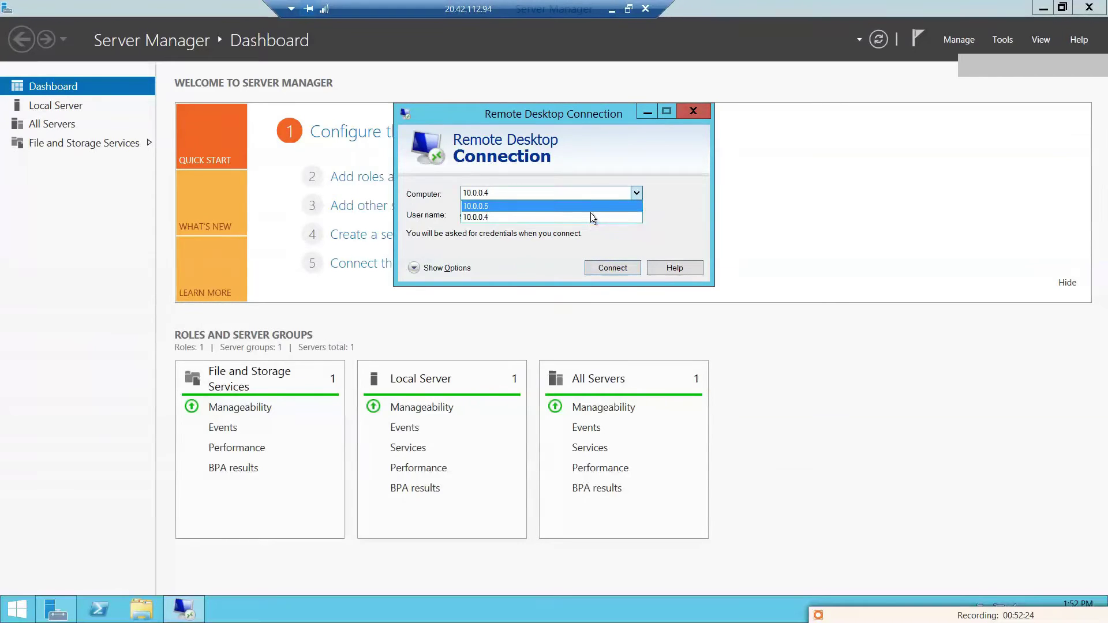
pyautogui.click(591, 210)
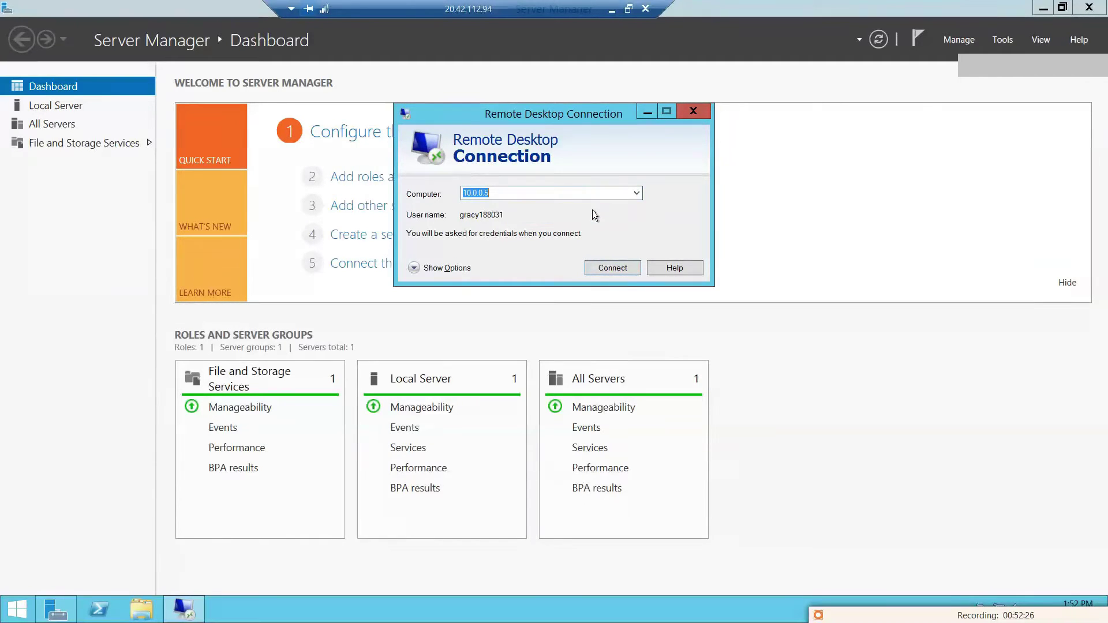
pyautogui.click(634, 268)
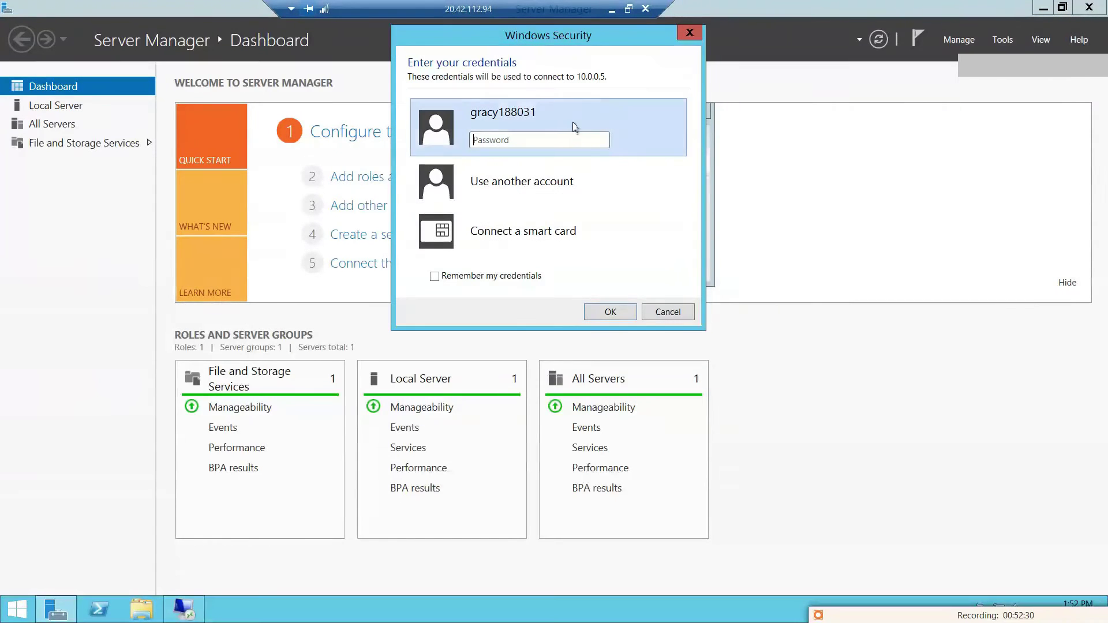
# - Enter the account password for 10.0.0.5 and sign in to the web server
pyautogui.click(573, 141)
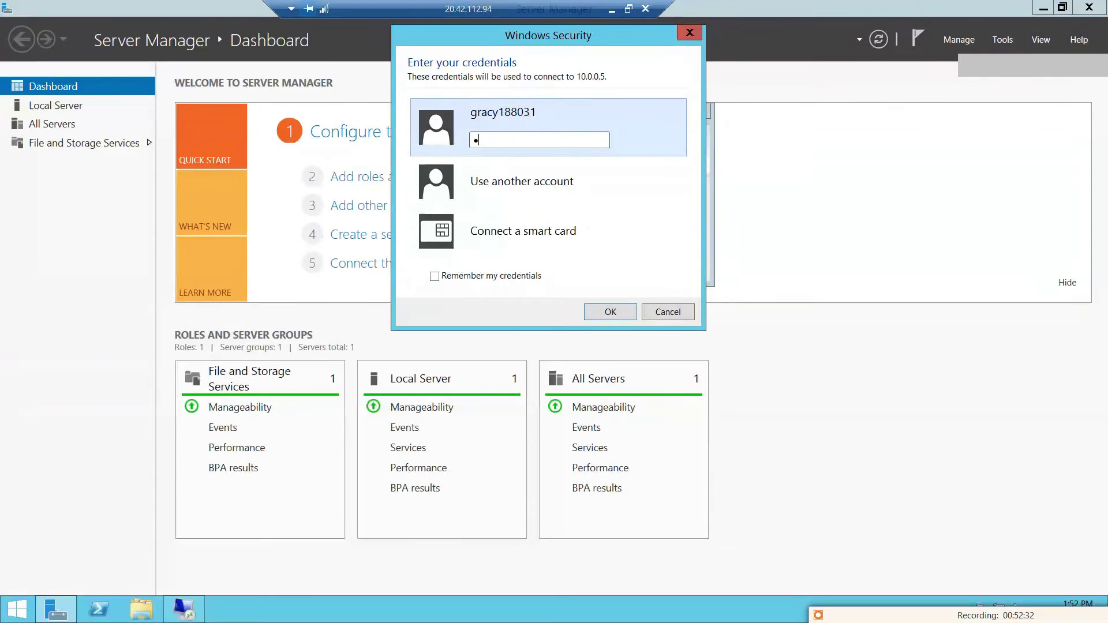
pyautogui.write('••••••••••••')
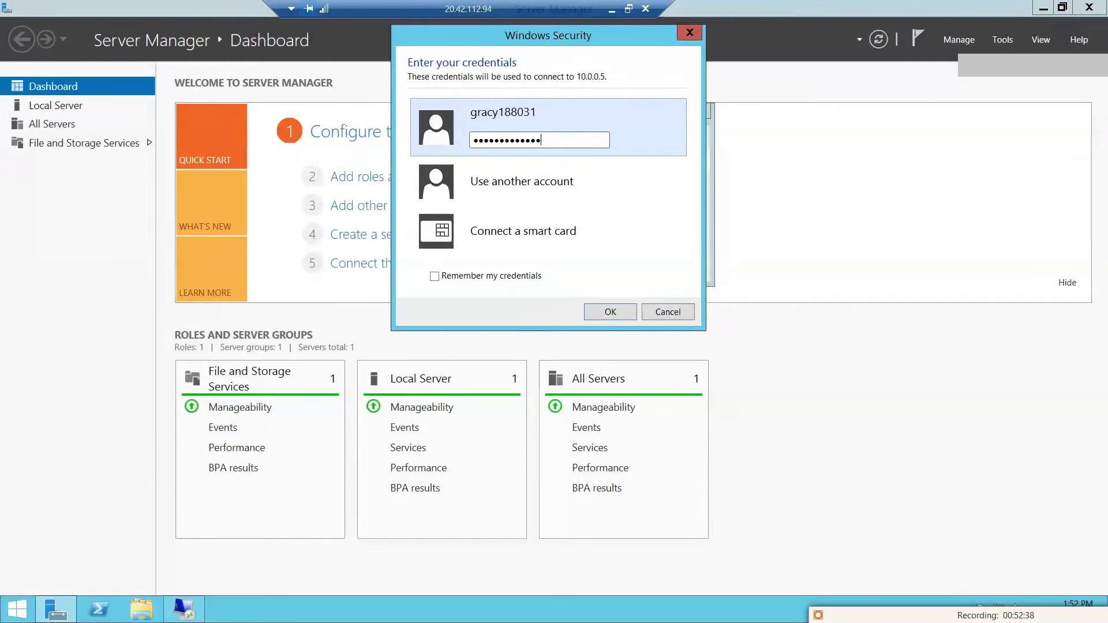
pyautogui.press('Return')
pyautogui.click(606, 322)
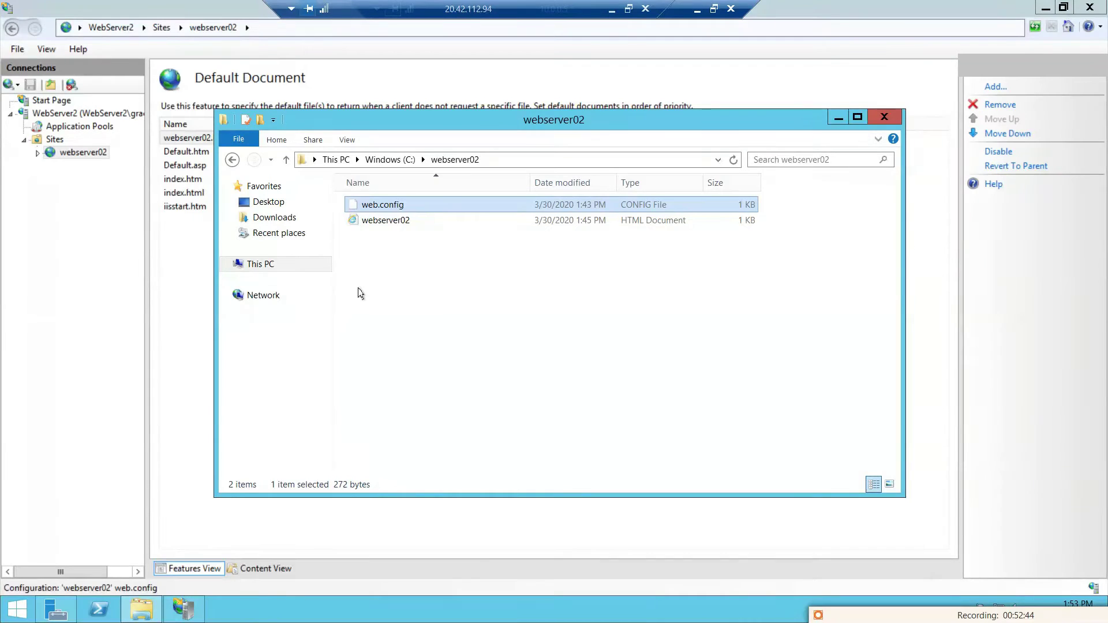
# - Start mapping a network drive from This PC on the web server and paste the copied share URL as the folder
pyautogui.click(275, 266)
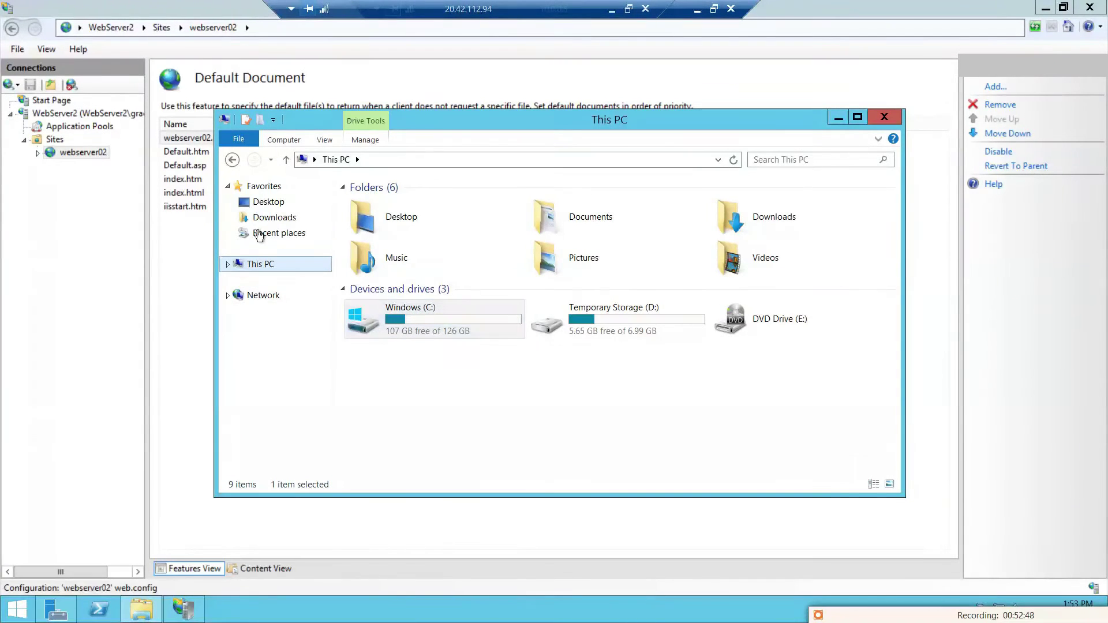
pyautogui.rightClick(263, 265)
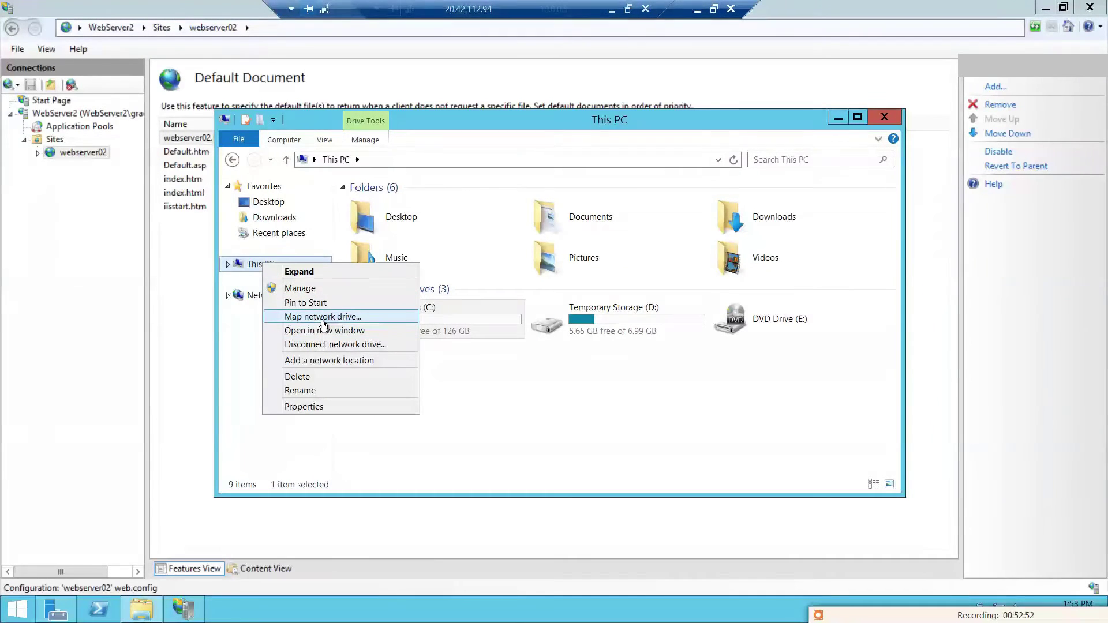
pyautogui.click(324, 317)
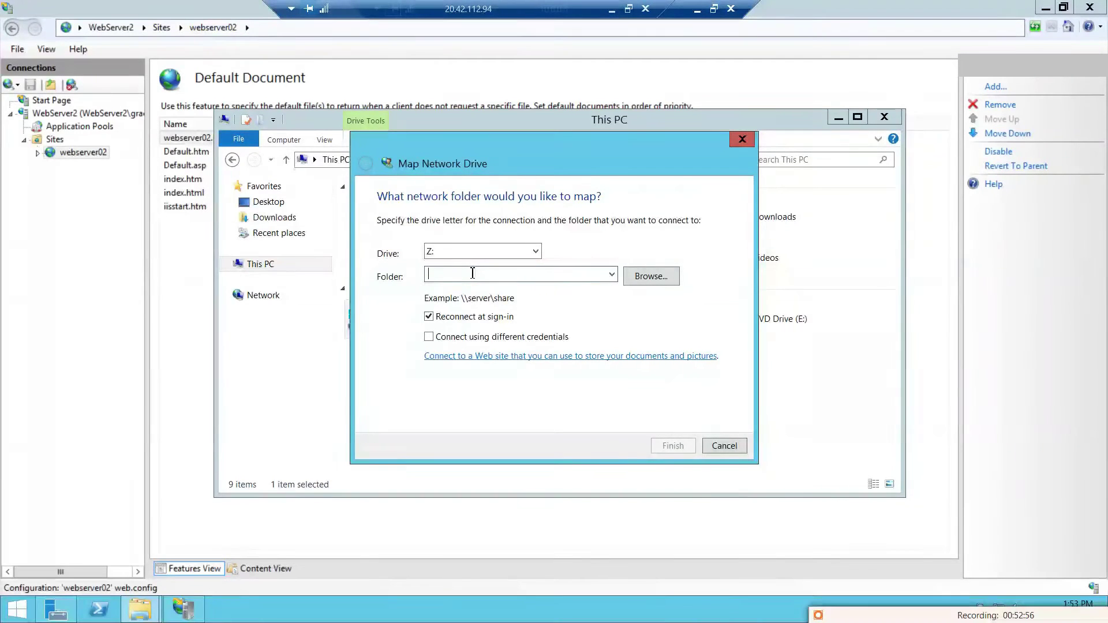
pyautogui.hotkey('ctrl', 'v')
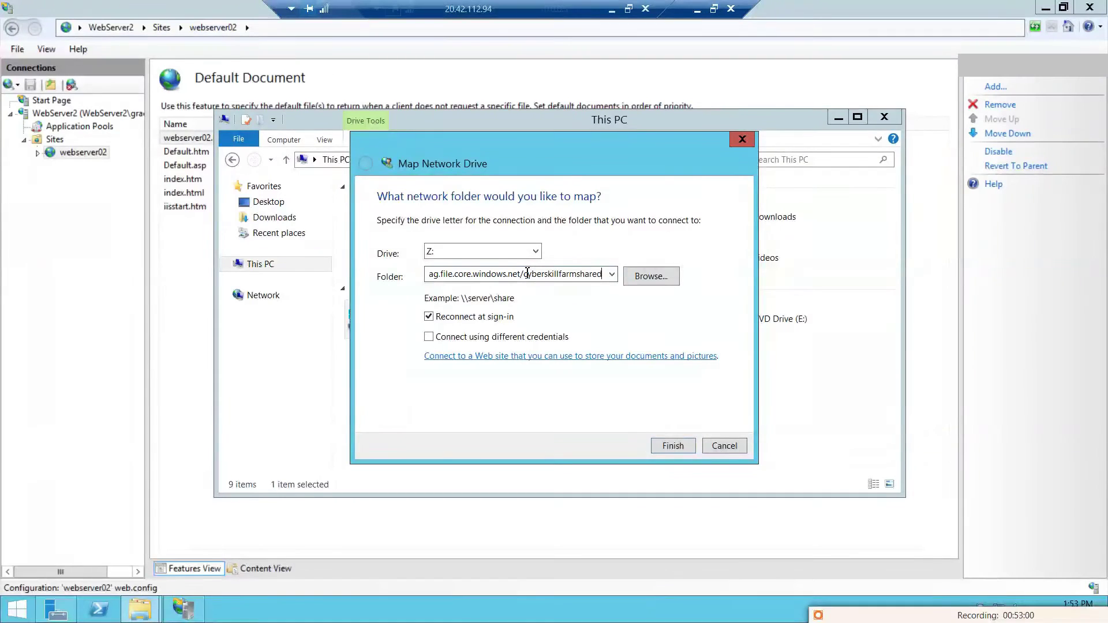
# - Rewrite the folder path as \\myfirstnetworkdiag.file.core.windows.net\cyberskillfarmshared and submit the mapping for drive Z:
pyautogui.press('BackSpace')
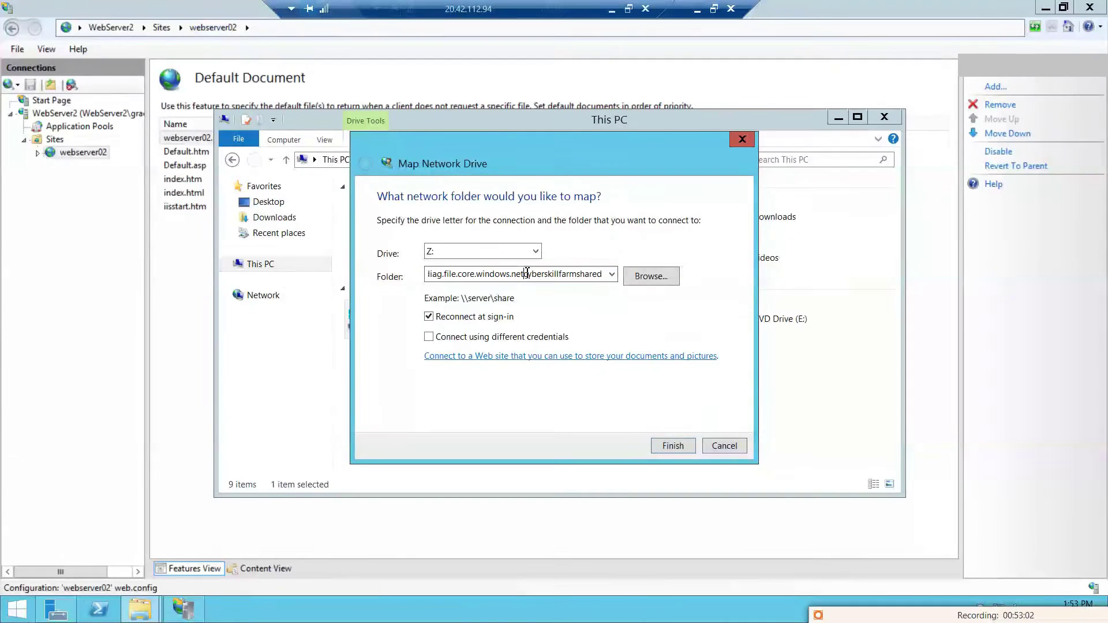
pyautogui.write('\\')
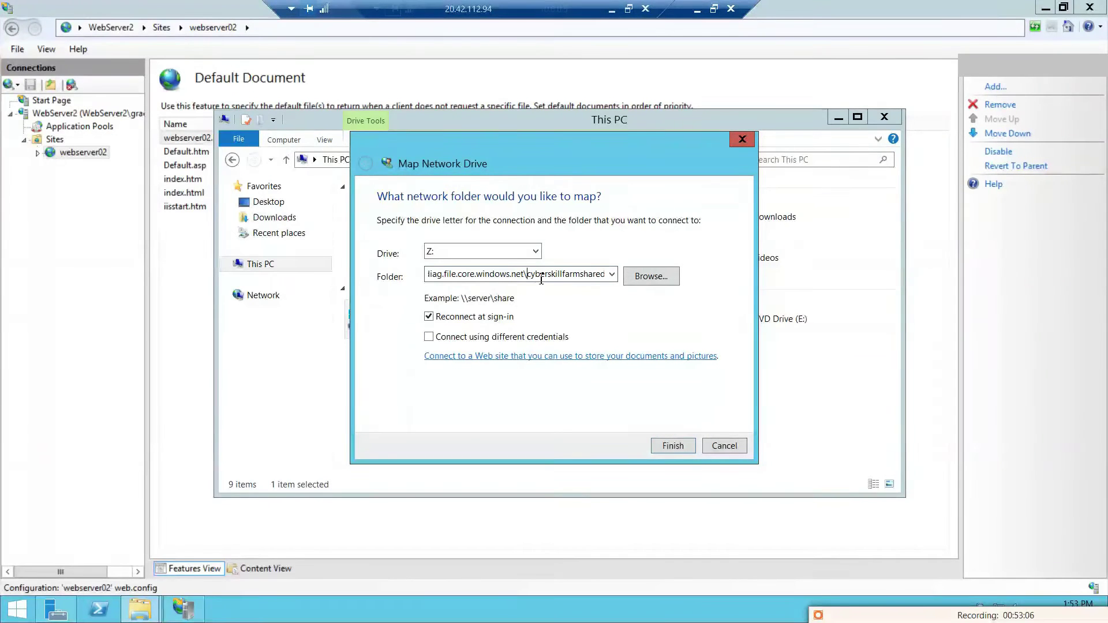
pyautogui.moveTo(460, 270); pyautogui.dragTo(408, 271)
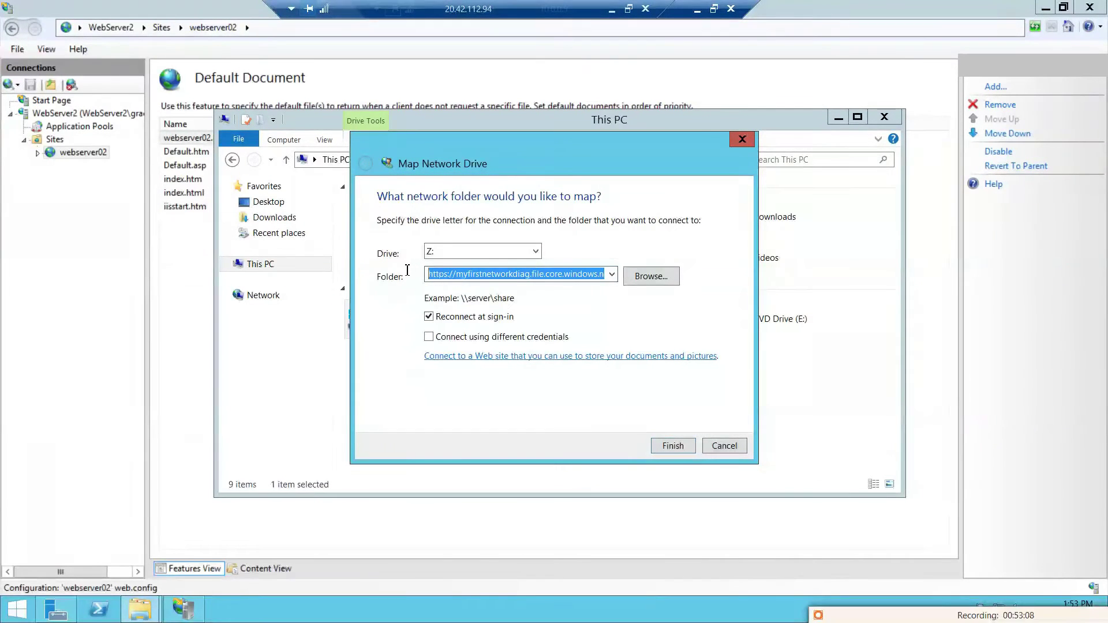
pyautogui.click(449, 275)
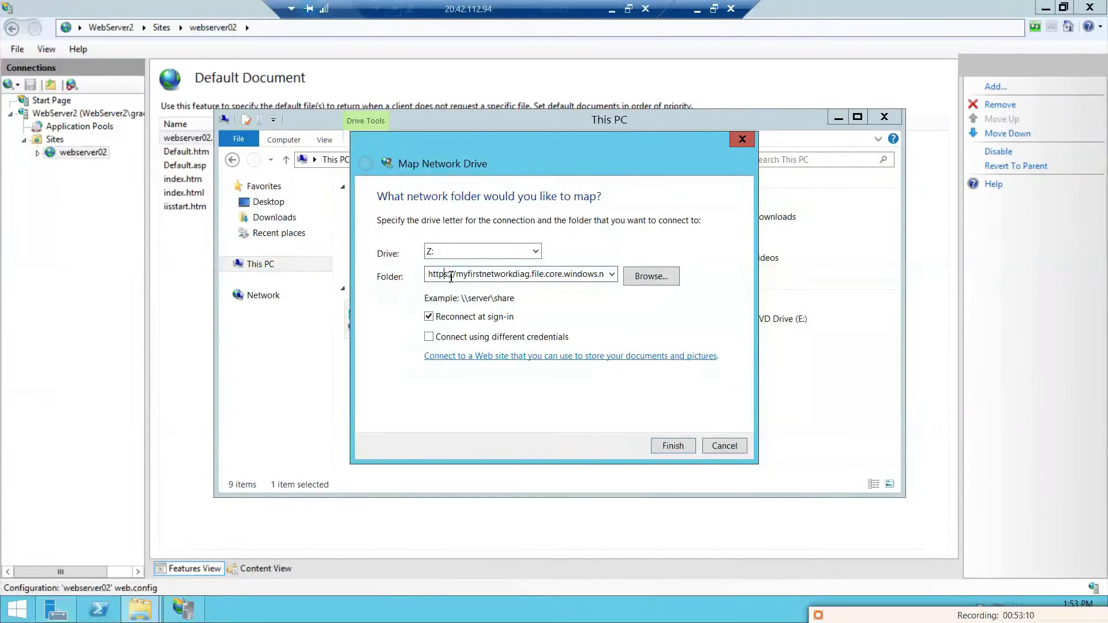
pyautogui.press('BackSpace')
pyautogui.press('BackSpace')
pyautogui.press('BackSpace')
pyautogui.press('BackSpace')
pyautogui.press('BackSpace')
pyautogui.press('BackSpace')
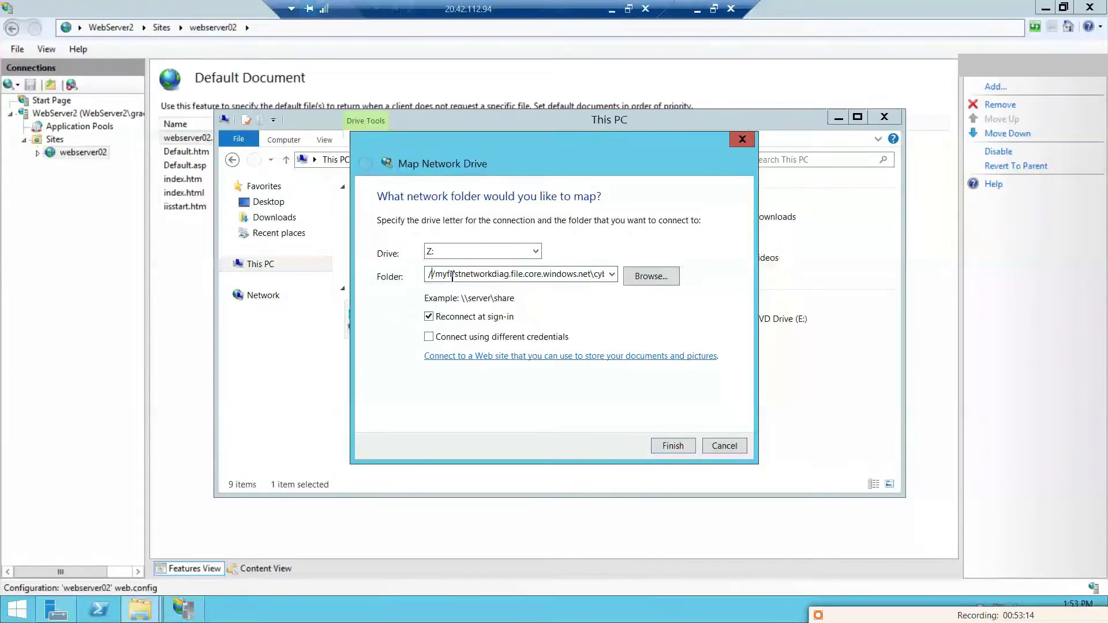
pyautogui.press('Delete')
pyautogui.press('Delete')
pyautogui.write('\\\\')
pyautogui.click(672, 446)
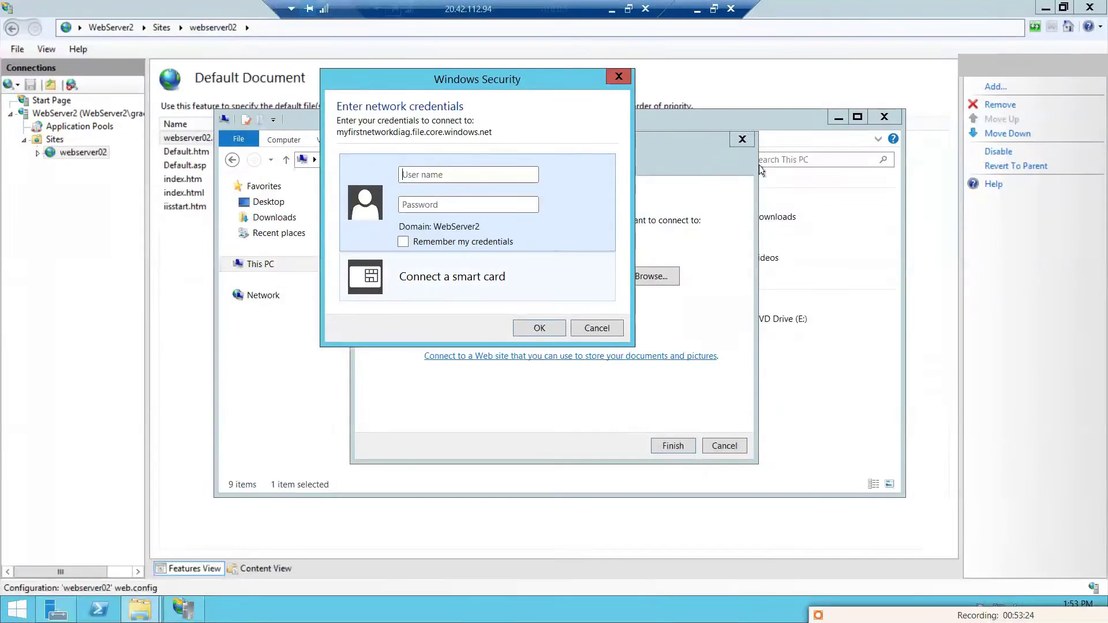
# - Copy the storage account name myfirstnetworkdiag from the Azure access keys page and paste it as the network credentials' user name
pyautogui.click(629, 8)
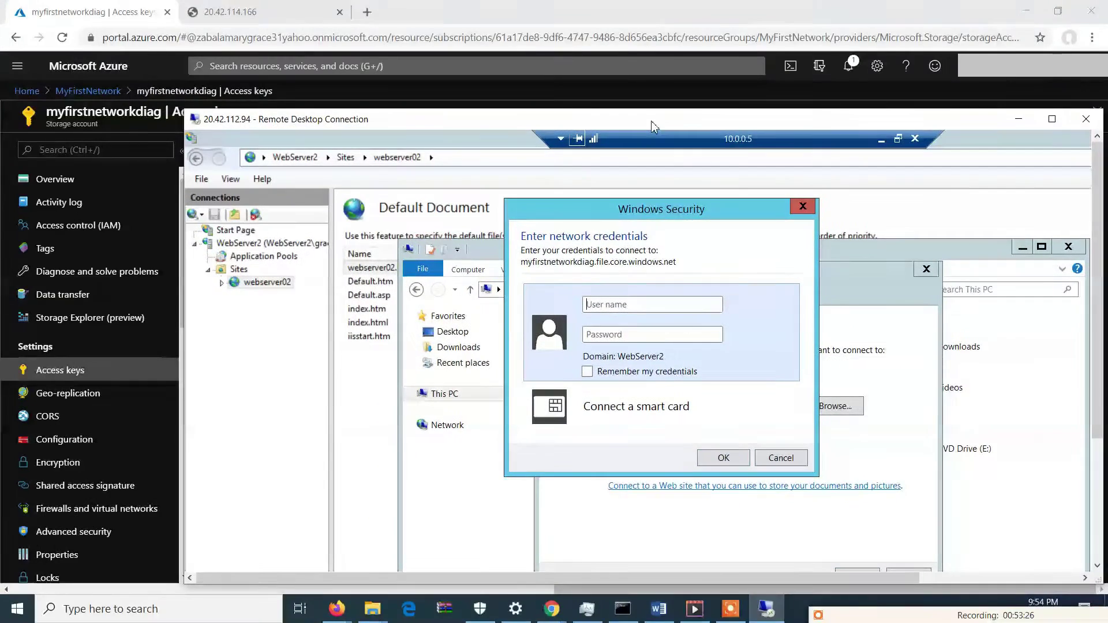
pyautogui.click(764, 7)
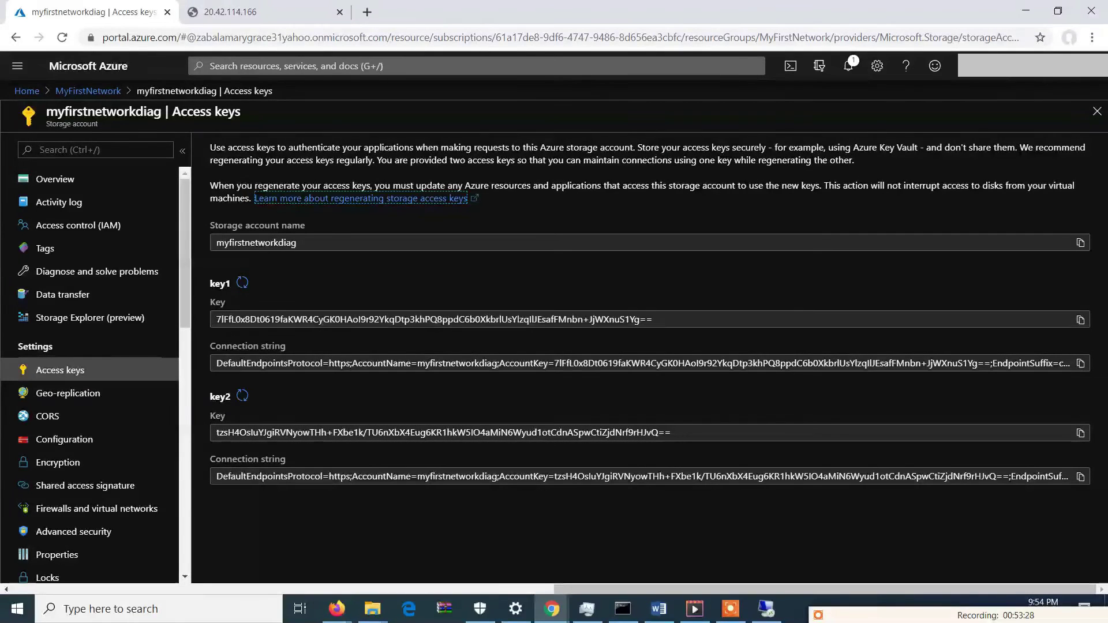
pyautogui.click(1081, 243)
pyautogui.click(768, 611)
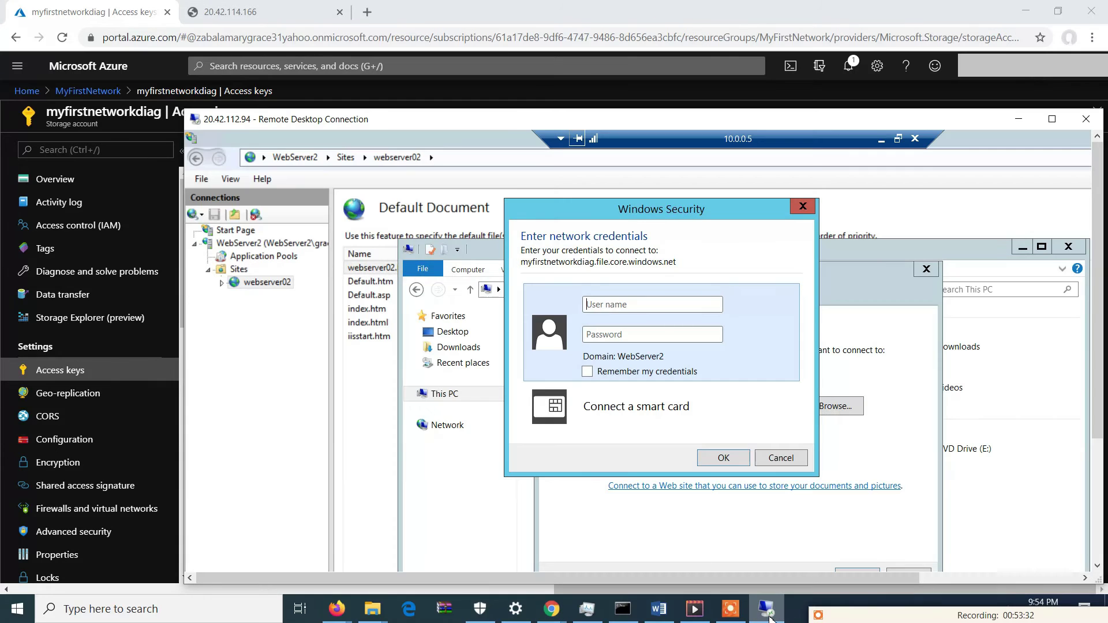
pyautogui.click(686, 306)
pyautogui.hotkey('ctrl', 'v')
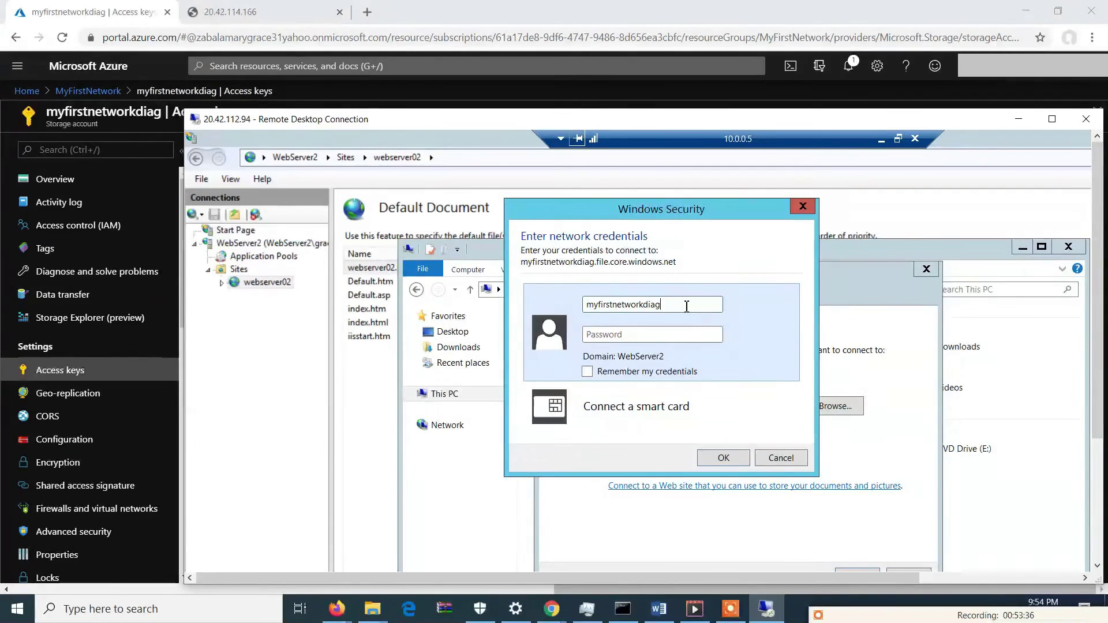
# - Copy the storage account's key1 access key from Azure, paste it as the network password, and submit the credentials
pyautogui.click(742, 7)
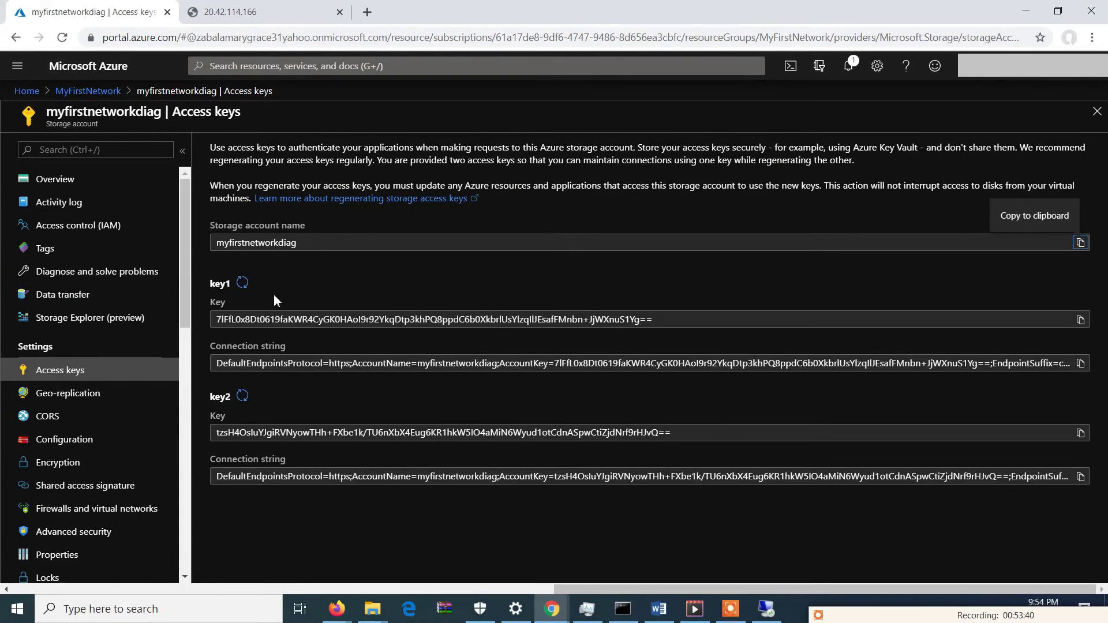
pyautogui.click(1082, 321)
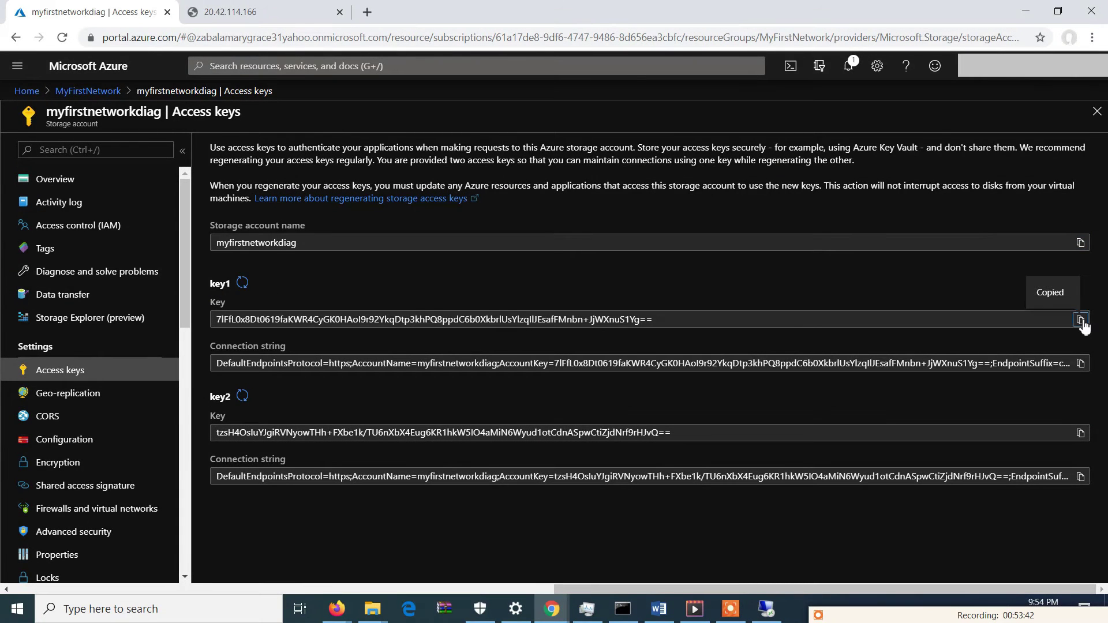
pyautogui.click(767, 546)
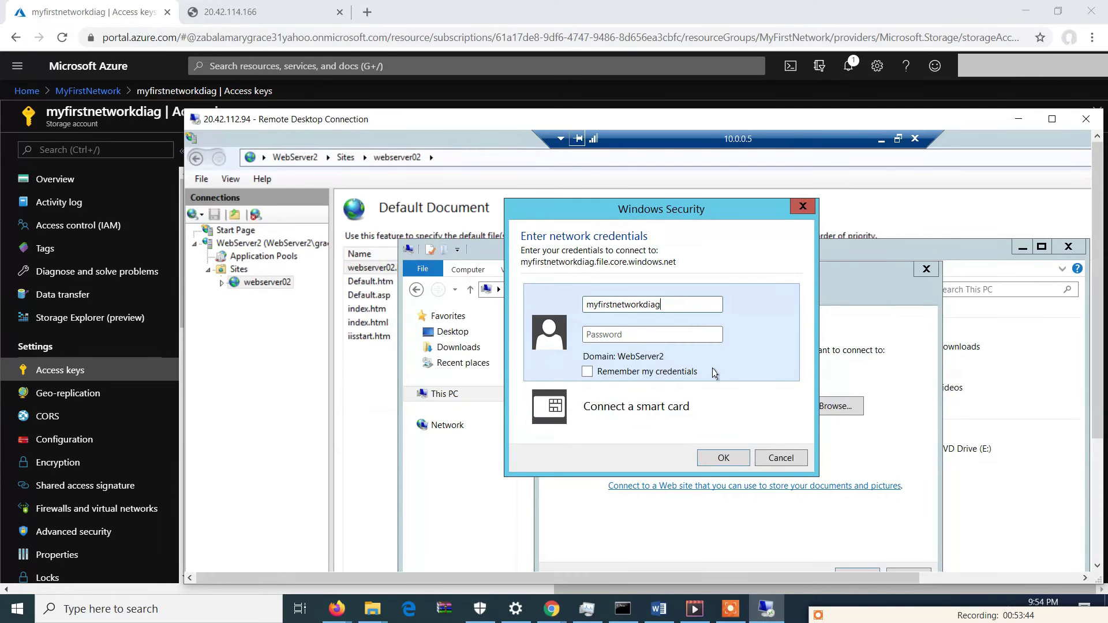
pyautogui.hotkey('ctrl', 'v')
pyautogui.click(719, 458)
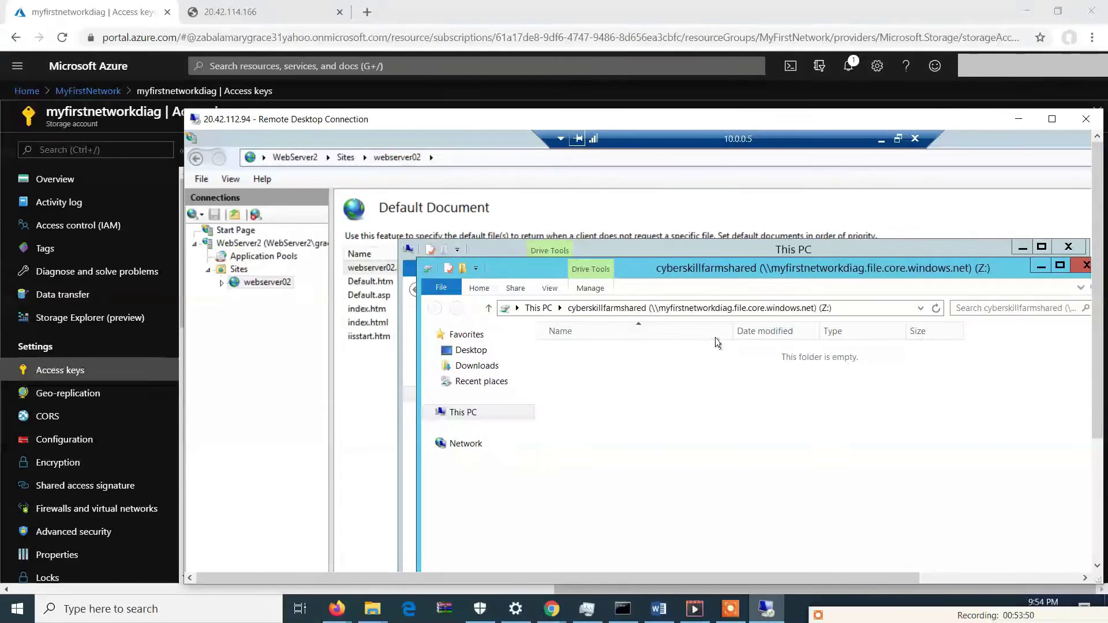
# - Maximize the new File Explorer window, open the cyberskillfarmshared network drive from This PC, and show the remote session full screen
pyautogui.click(463, 413)
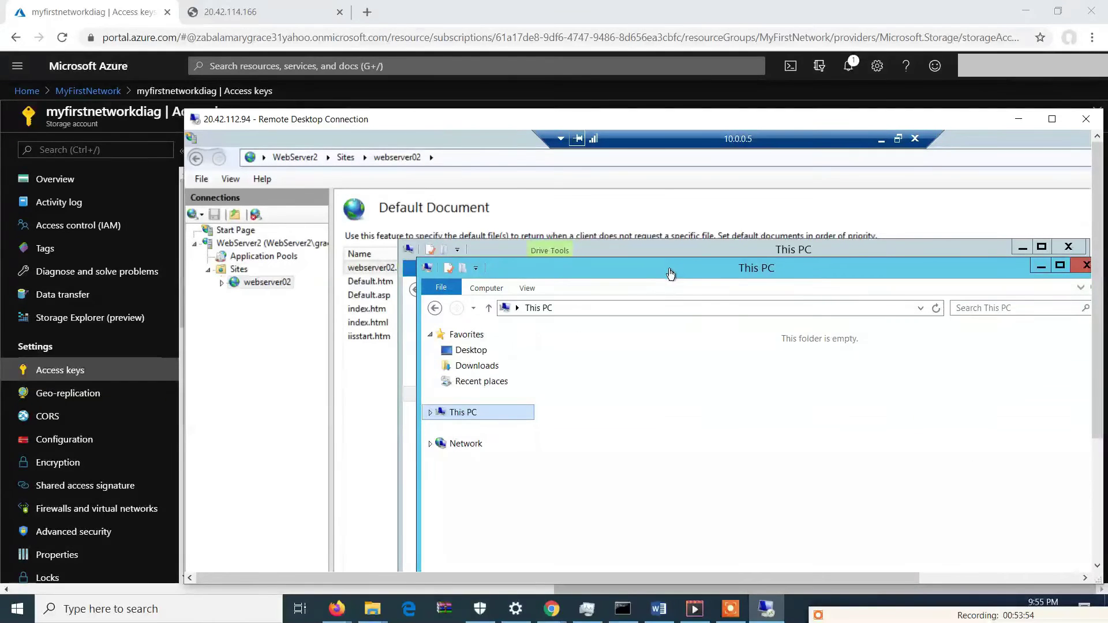
pyautogui.moveTo(670, 268); pyautogui.dragTo(530, 130)
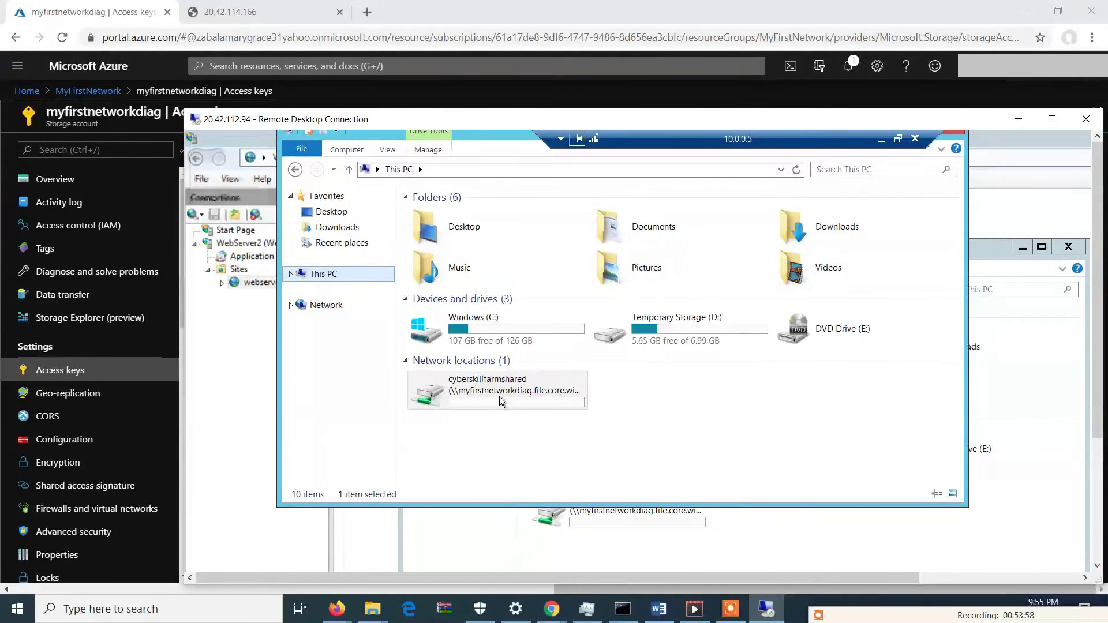
pyautogui.moveTo(503, 138); pyautogui.dragTo(661, 119)
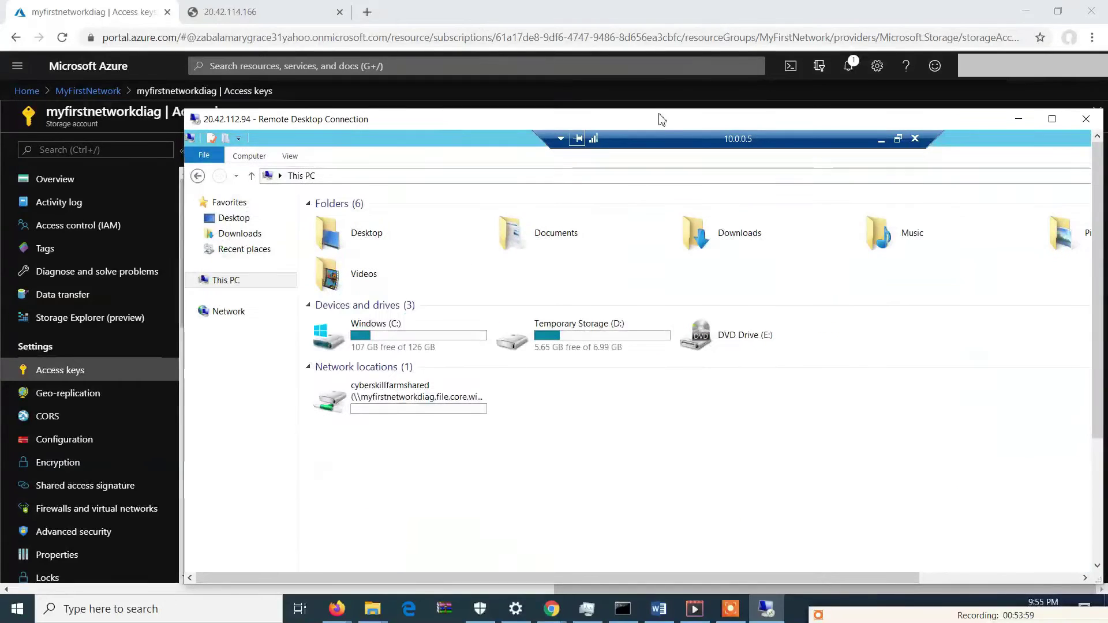
pyautogui.doubleClick(349, 404)
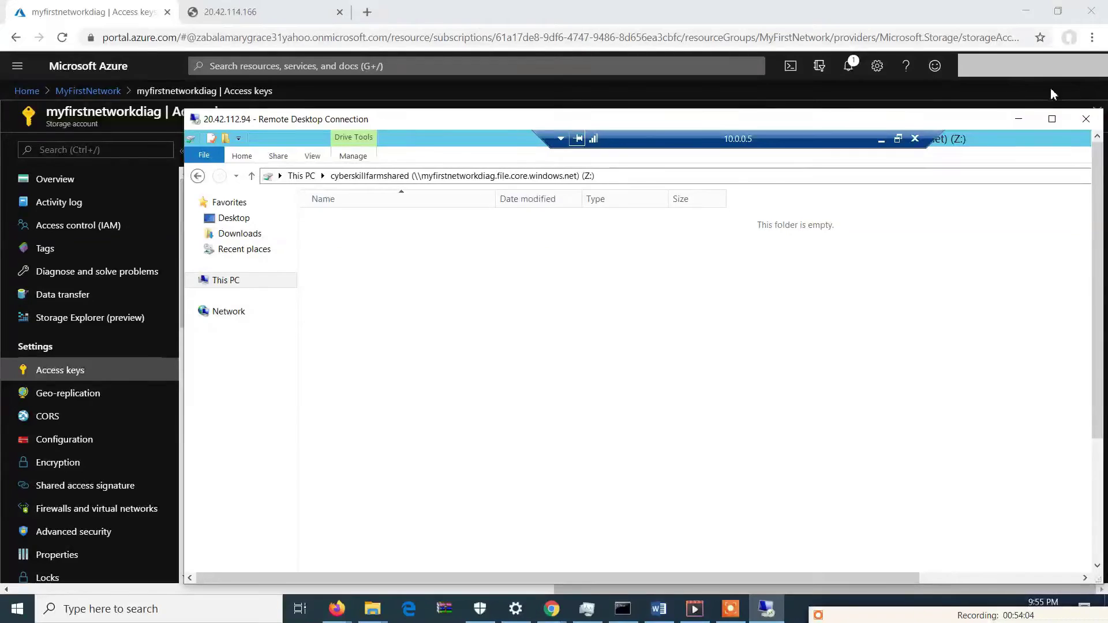
pyautogui.click(1052, 119)
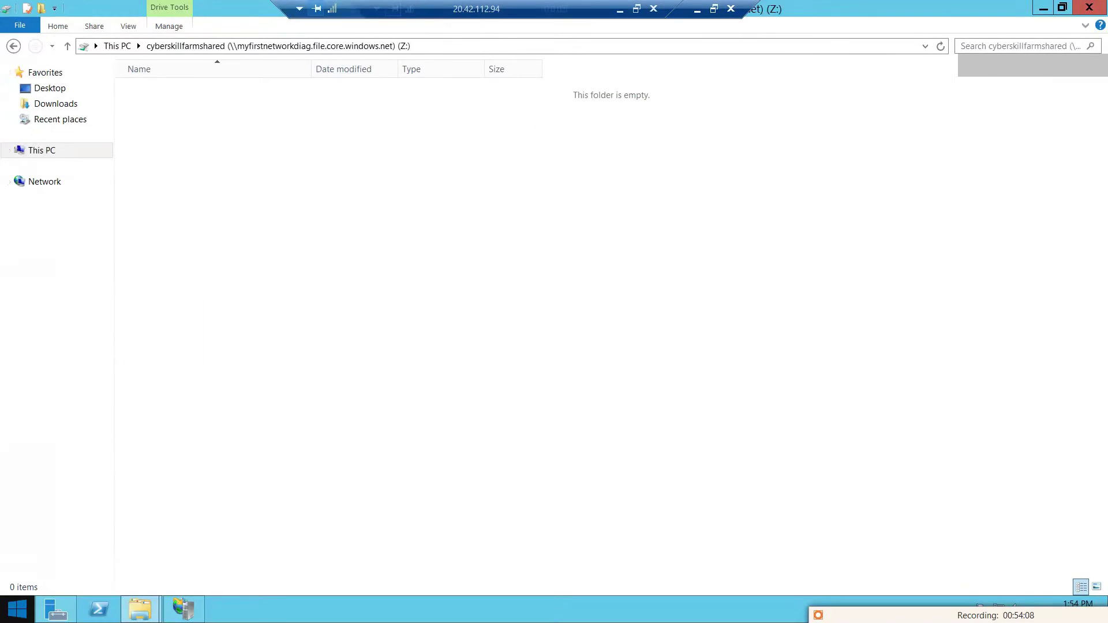
# - Open Notepad on the remote web server and write "hello world" in the blank document
pyautogui.click(17, 610)
pyautogui.write('no')
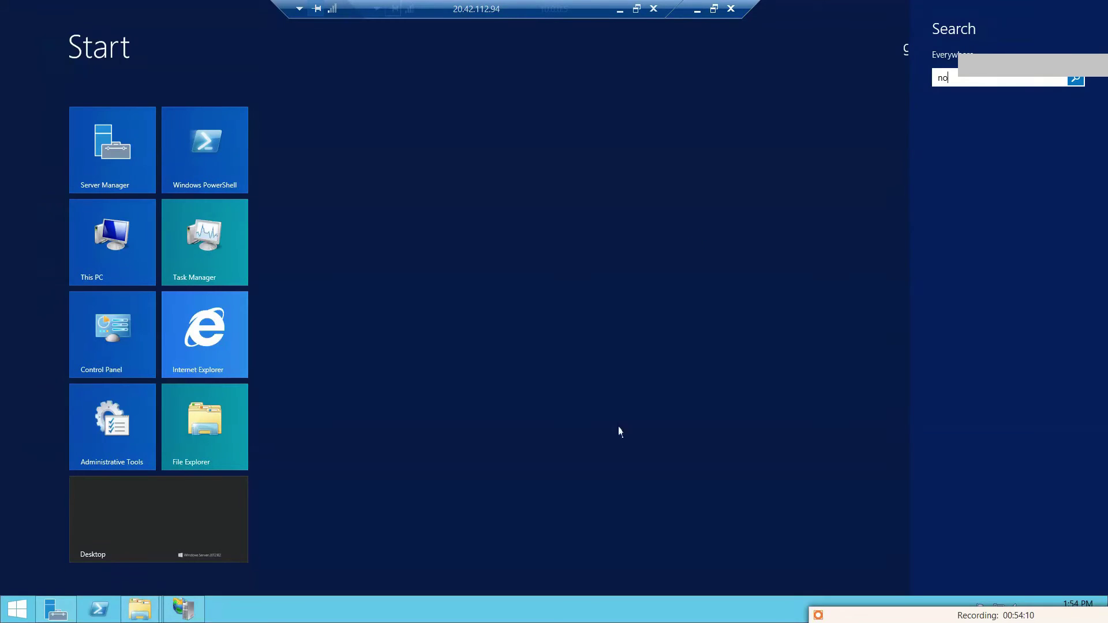
pyautogui.write('tepad')
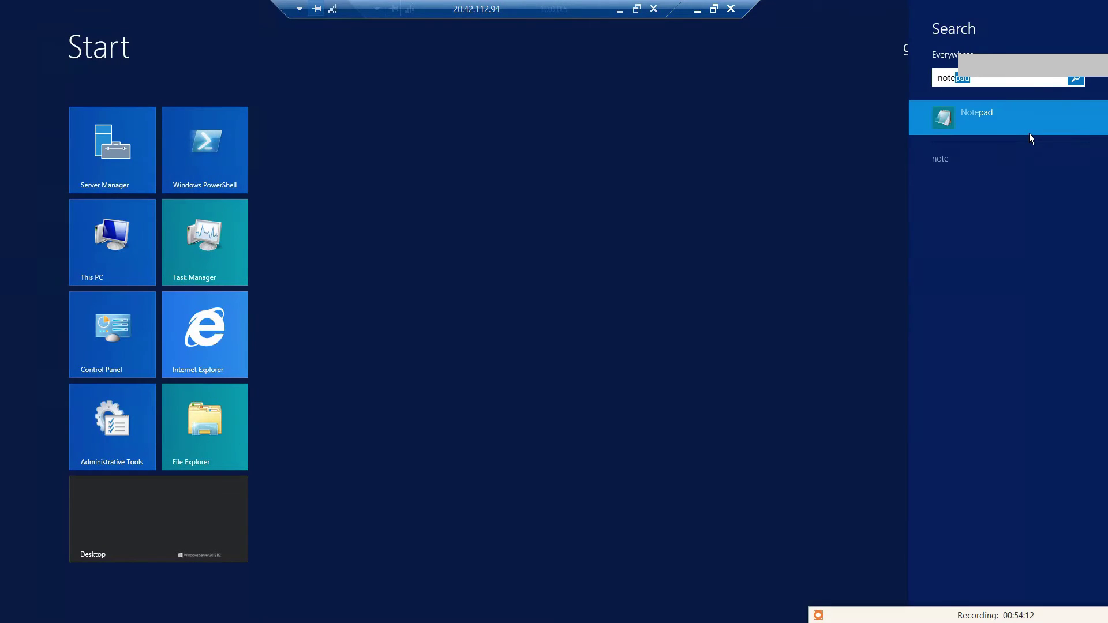
pyautogui.click(1030, 134)
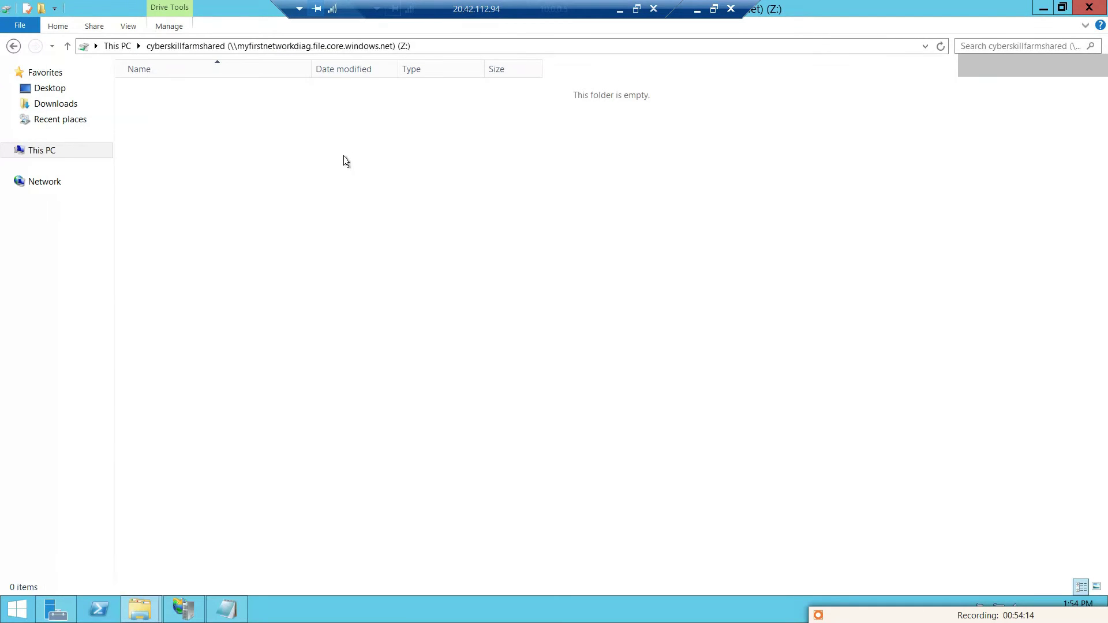
pyautogui.click(236, 612)
pyautogui.click(236, 612)
pyautogui.click(237, 612)
pyautogui.click(237, 612)
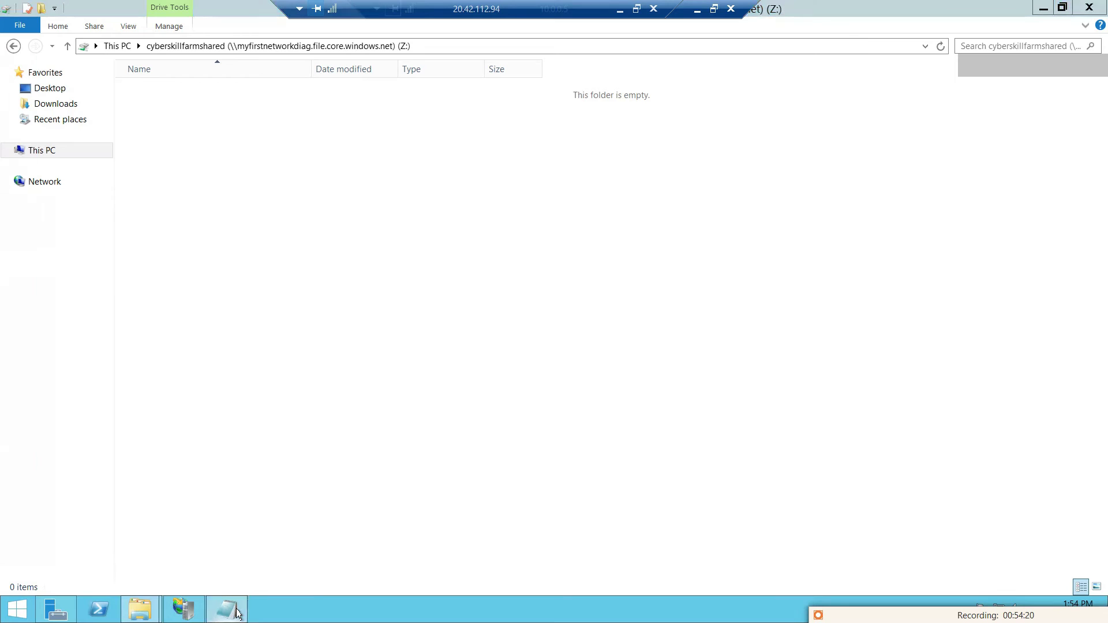
pyautogui.click(237, 612)
pyautogui.write('hello world')
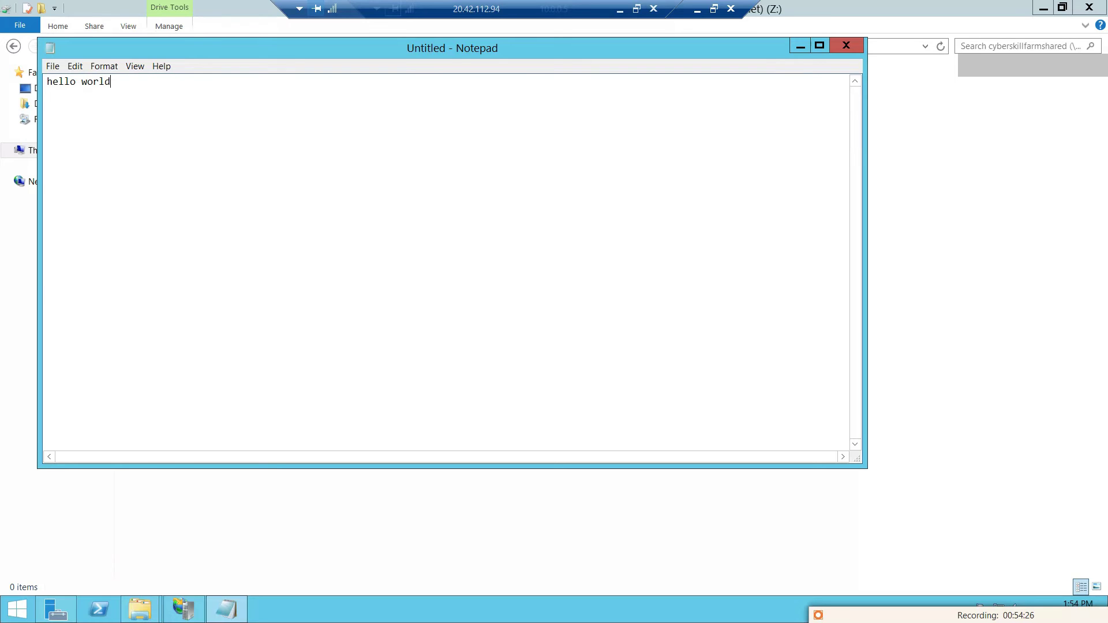
# - Save the note as sample.txt on the cyberskillfarmshared network drive
pyautogui.click(52, 68)
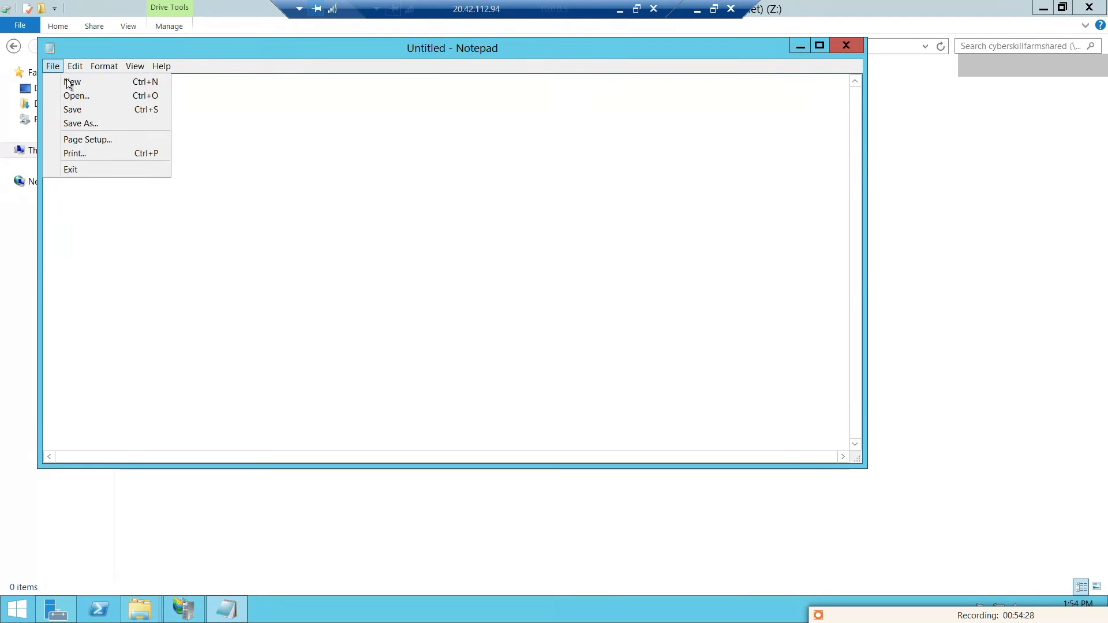
pyautogui.click(72, 110)
pyautogui.click(87, 235)
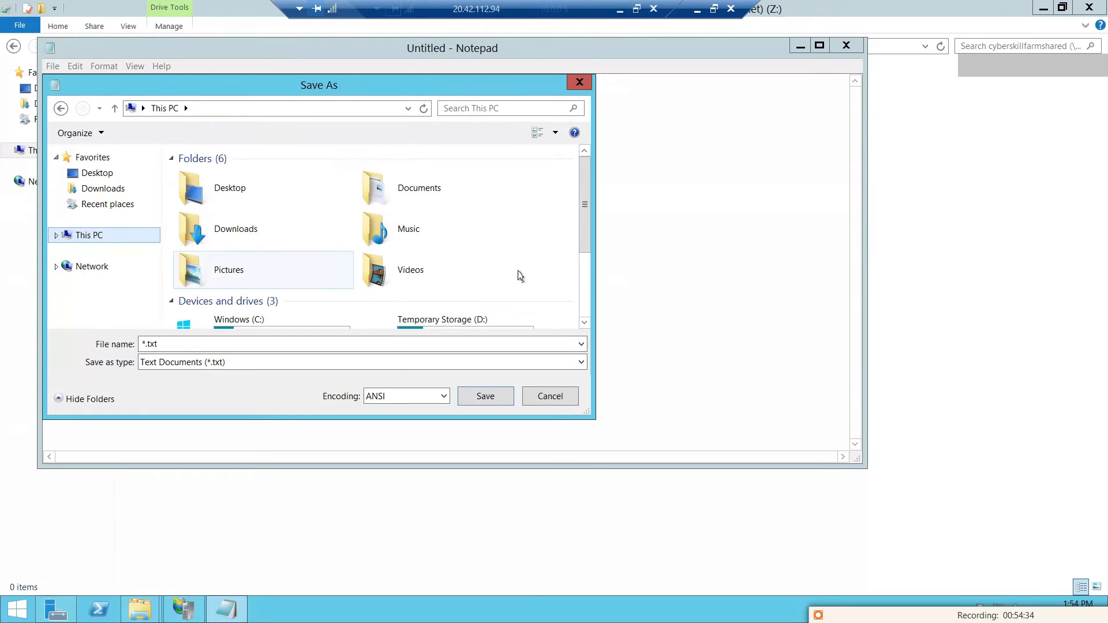
pyautogui.click(584, 316)
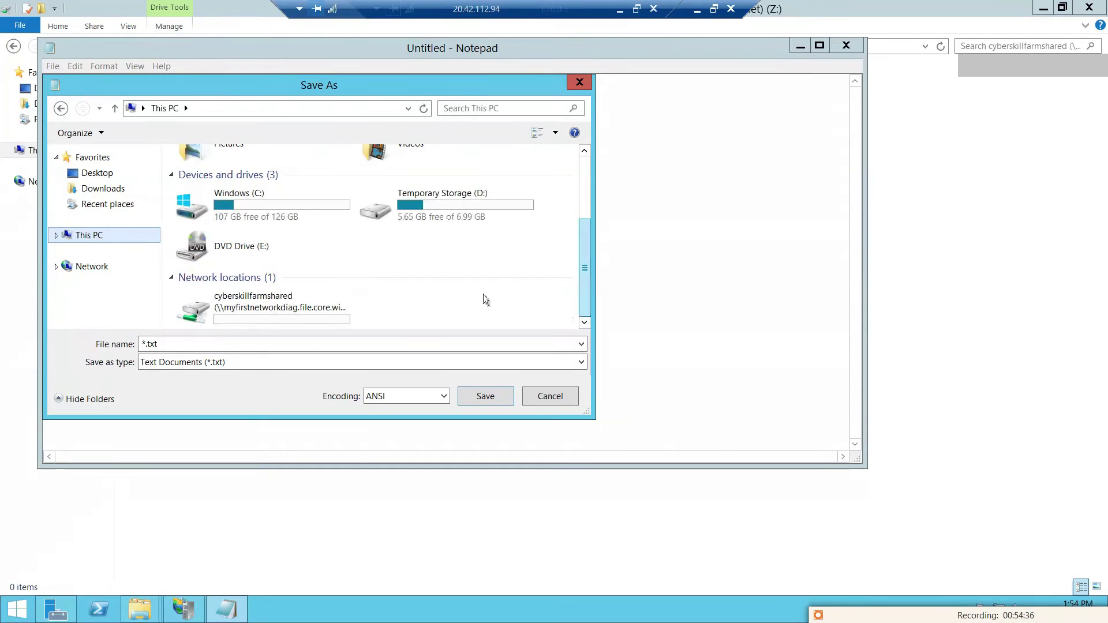
pyautogui.doubleClick(310, 314)
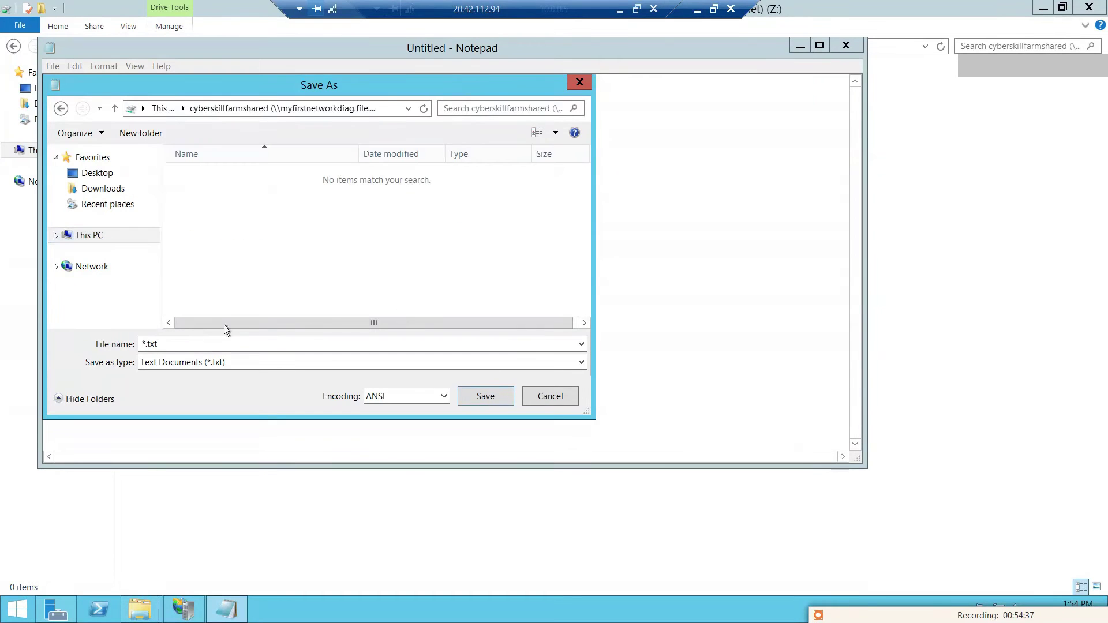
pyautogui.click(148, 343)
pyautogui.press('BackSpace')
pyautogui.write('sample')
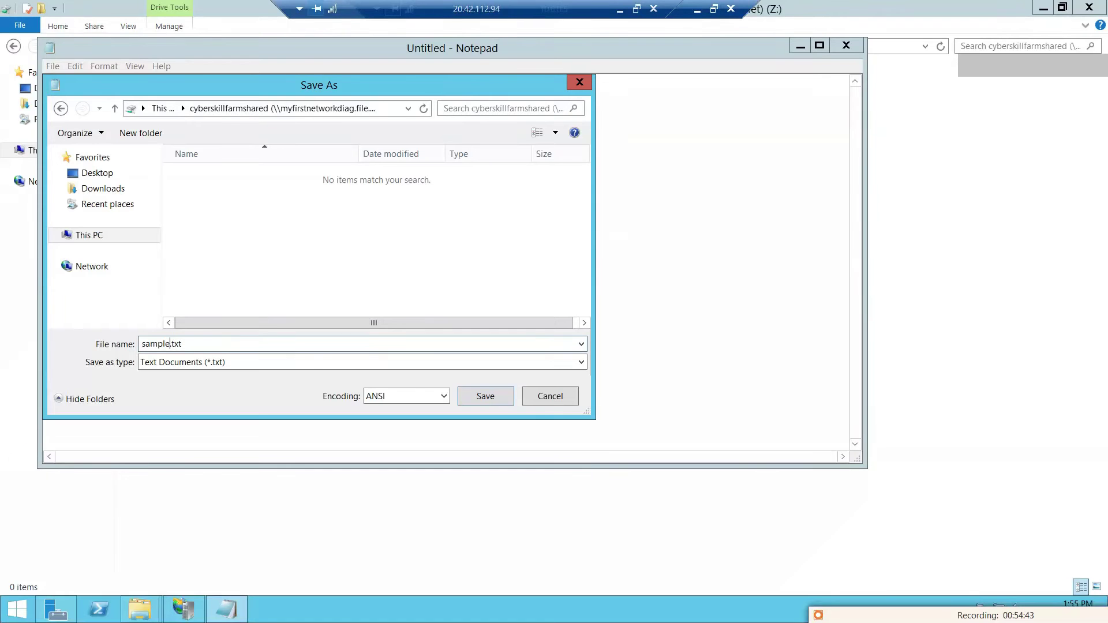
pyautogui.click(486, 396)
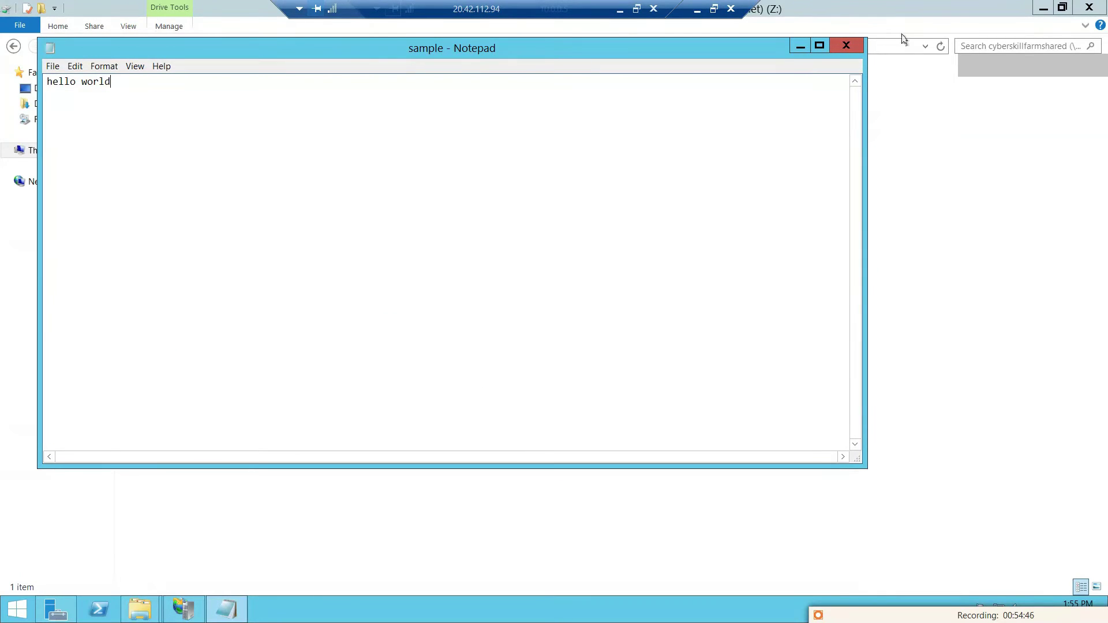
# - Close Notepad and disconnect the nested remote session to the web server, returning to the jump server
pyautogui.click(846, 47)
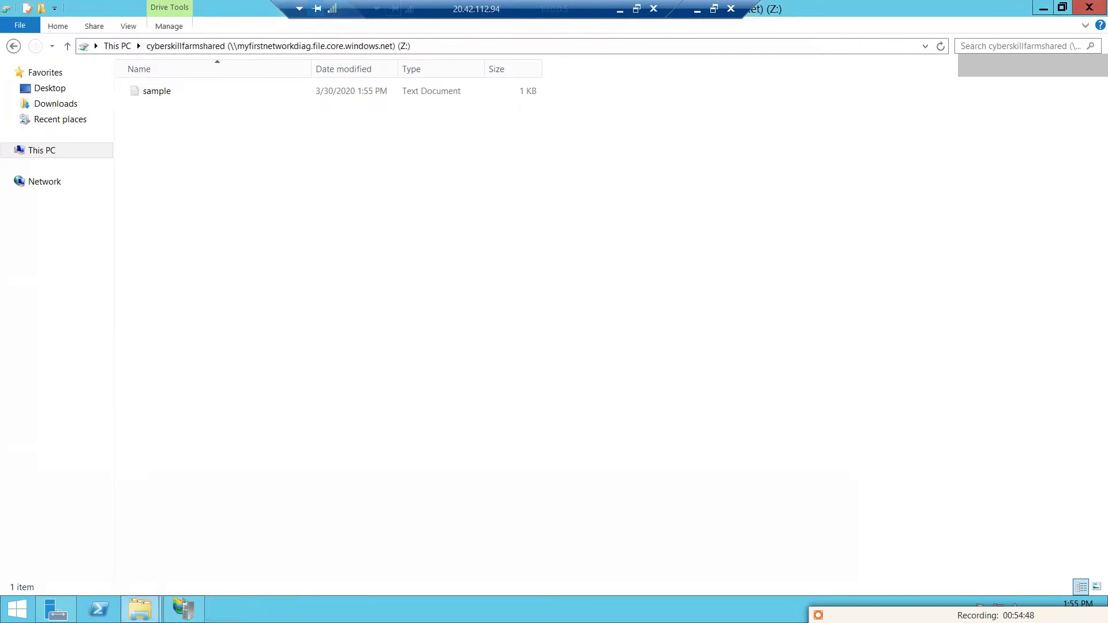
pyautogui.click(732, 9)
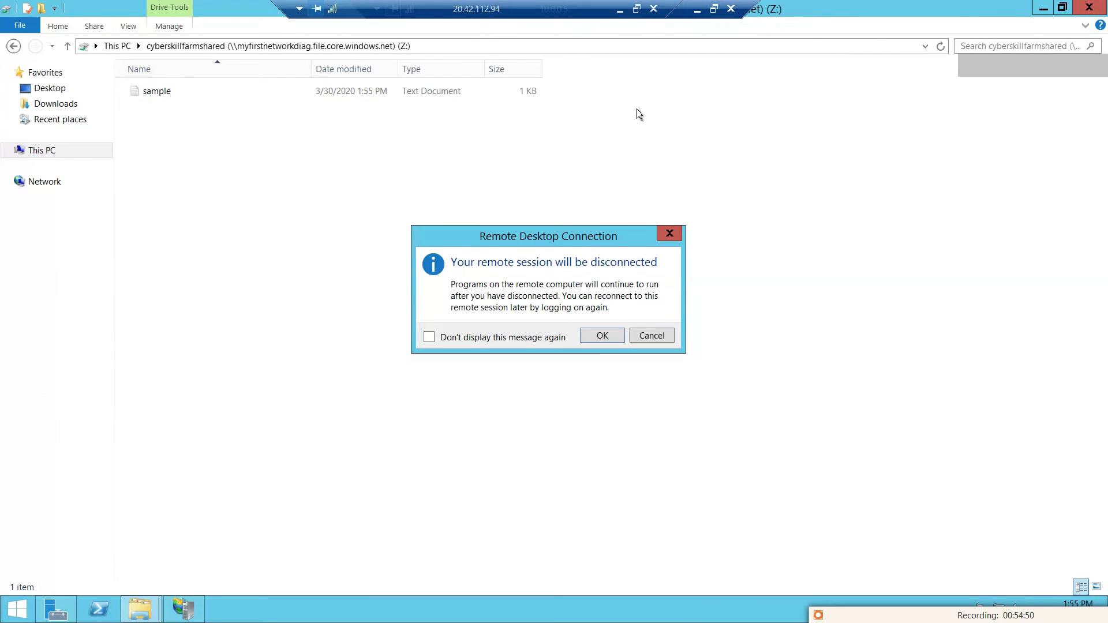
pyautogui.click(603, 336)
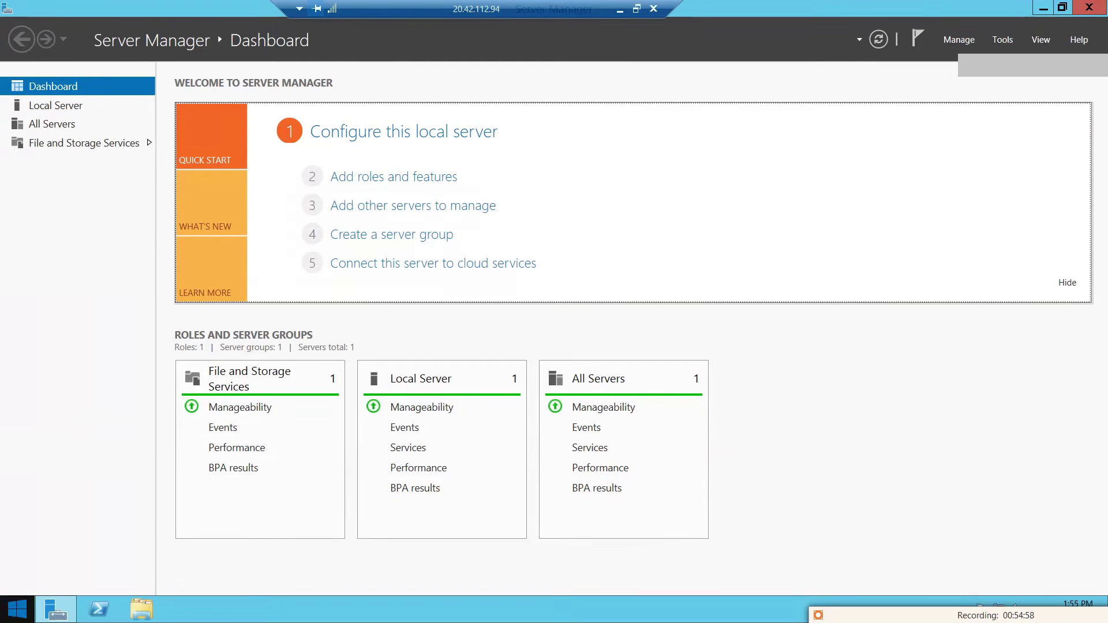
# - Open Remote Desktop Connection on the jump server, try to connect to 10.0.0.4, and cancel the attempt
pyautogui.press('super')
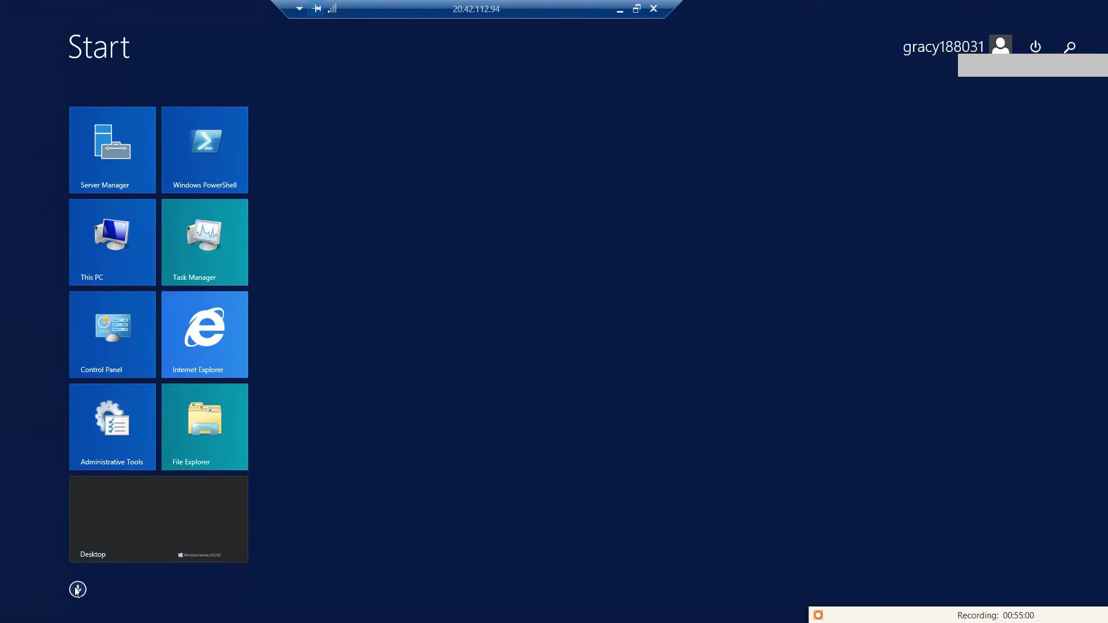
pyautogui.click(78, 589)
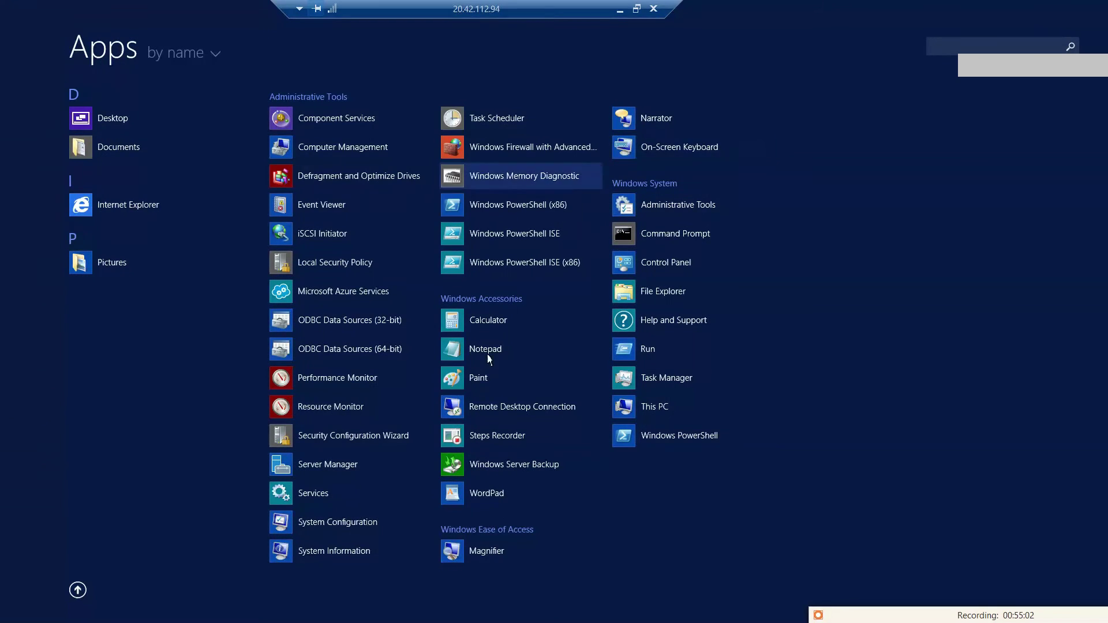
pyautogui.click(488, 411)
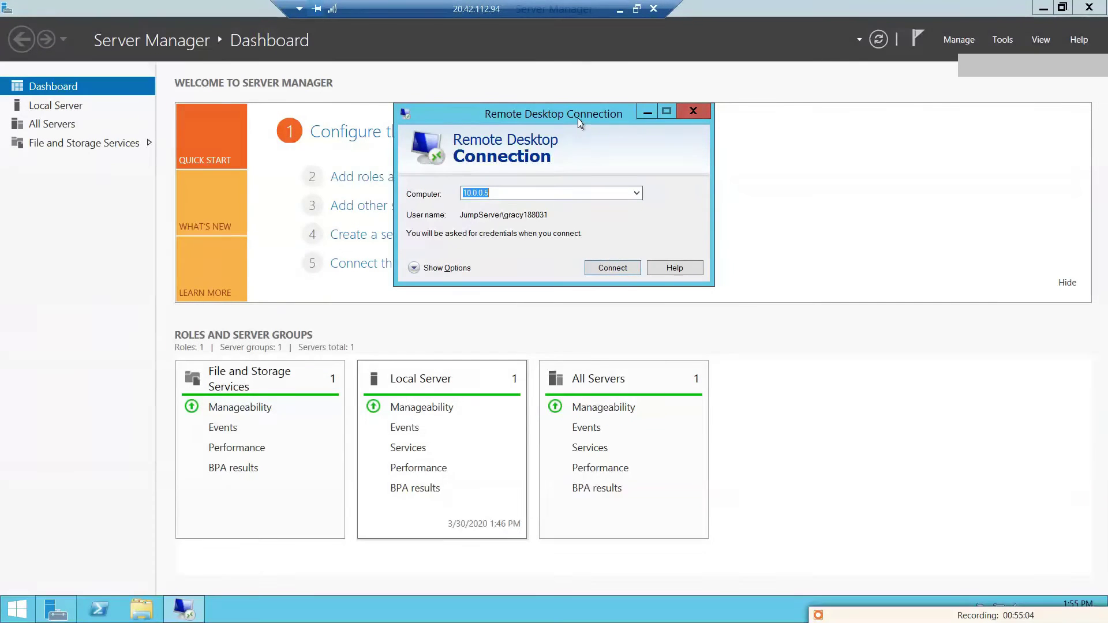
pyautogui.write('10.0.0.4')
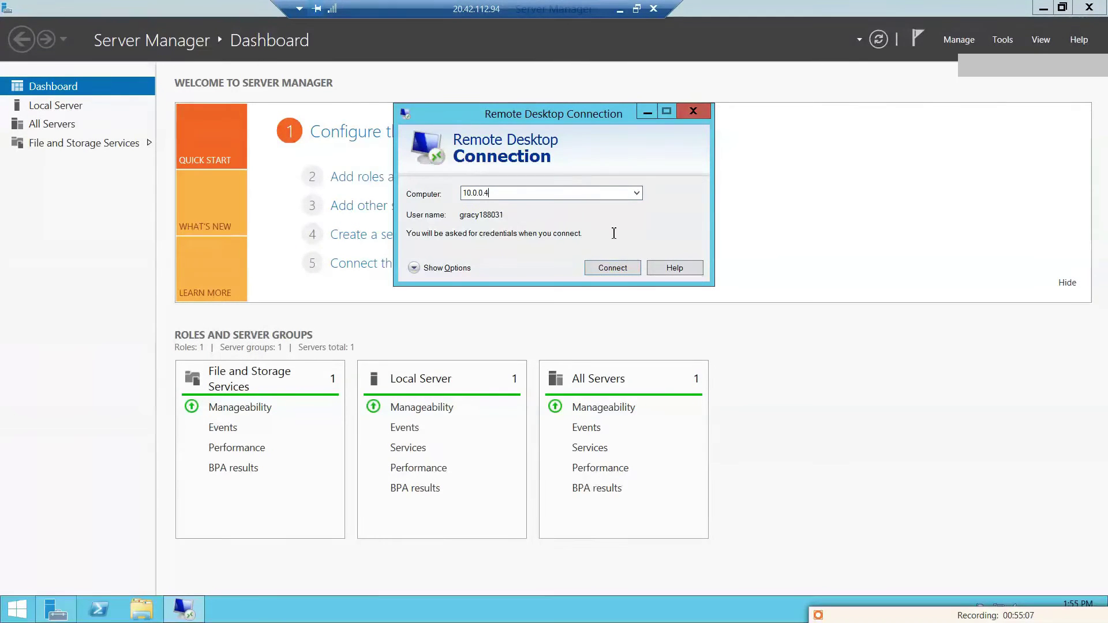
pyautogui.click(631, 271)
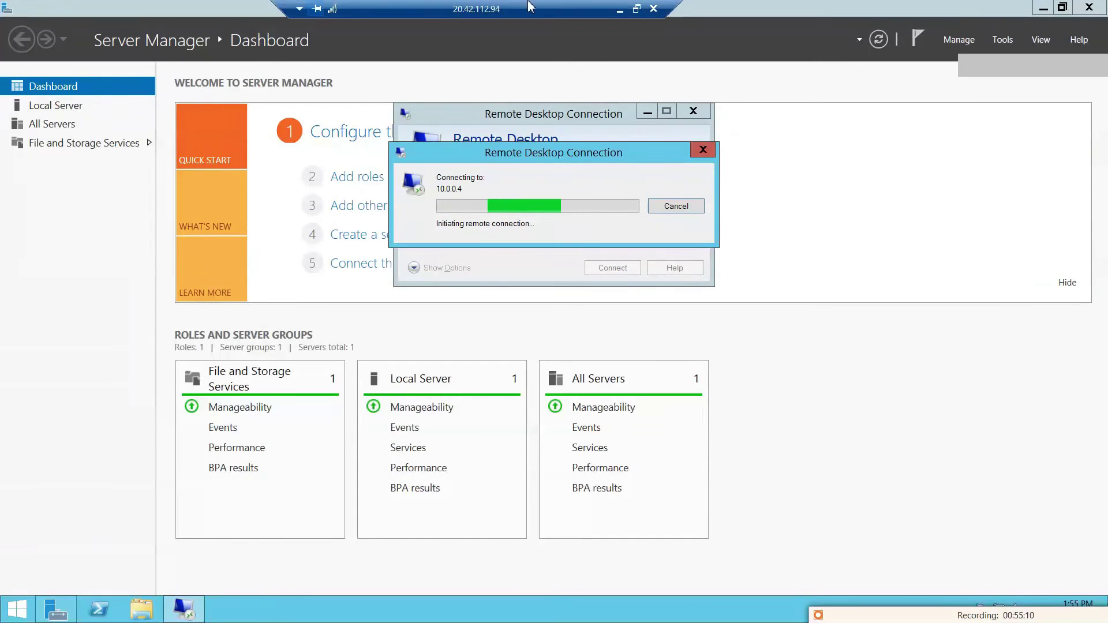
pyautogui.click(674, 206)
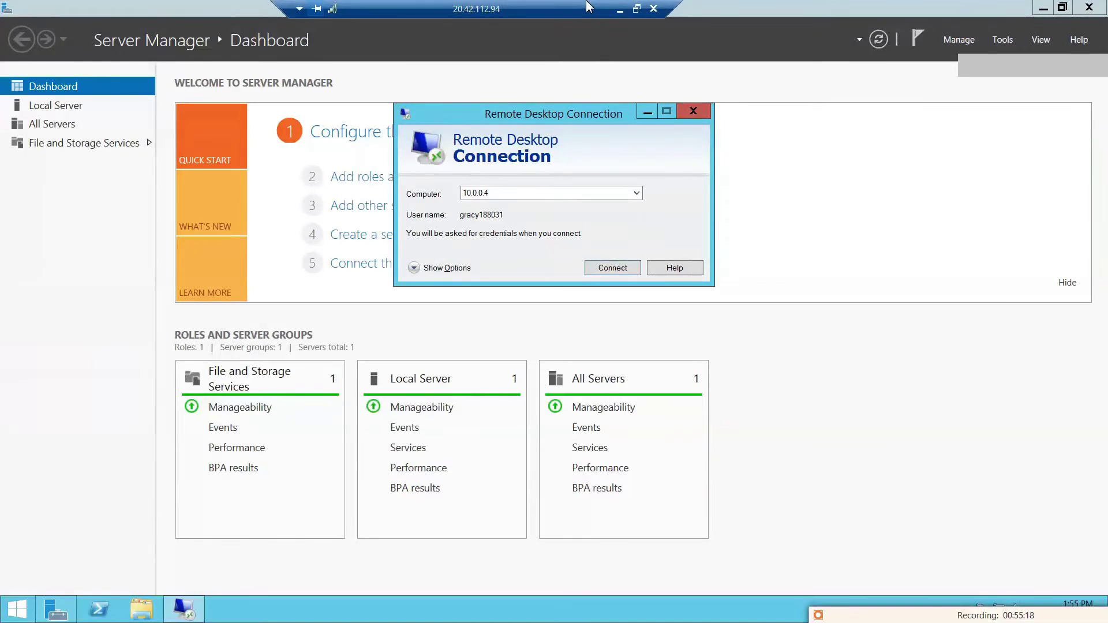
# - Take the jump server session out of full screen and minimize it to return to the Azure portal
pyautogui.click(637, 9)
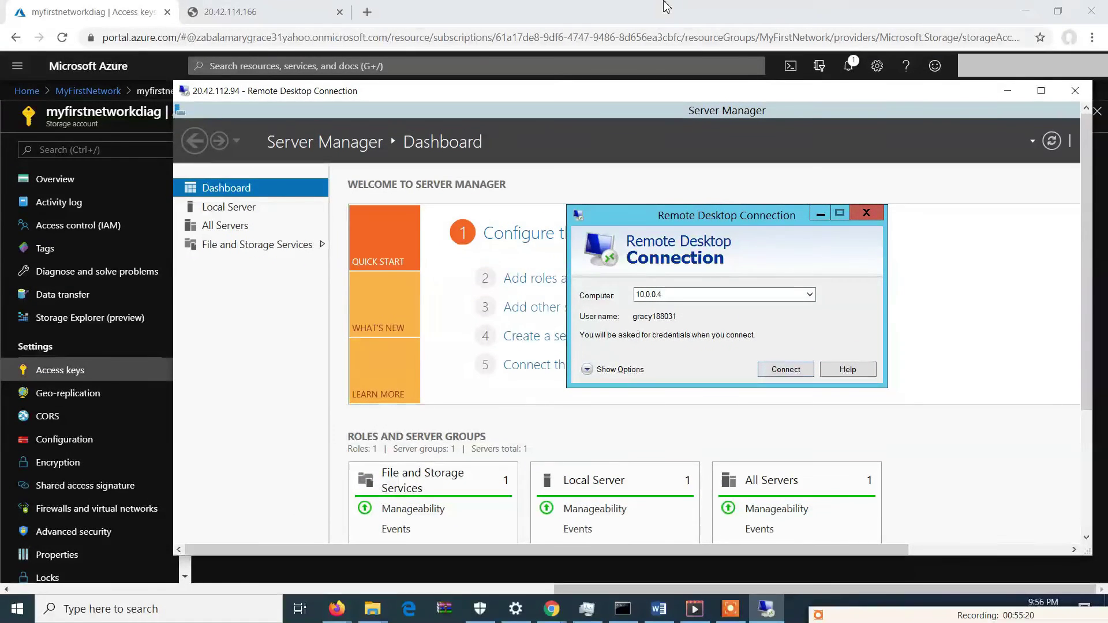
pyautogui.click(767, 609)
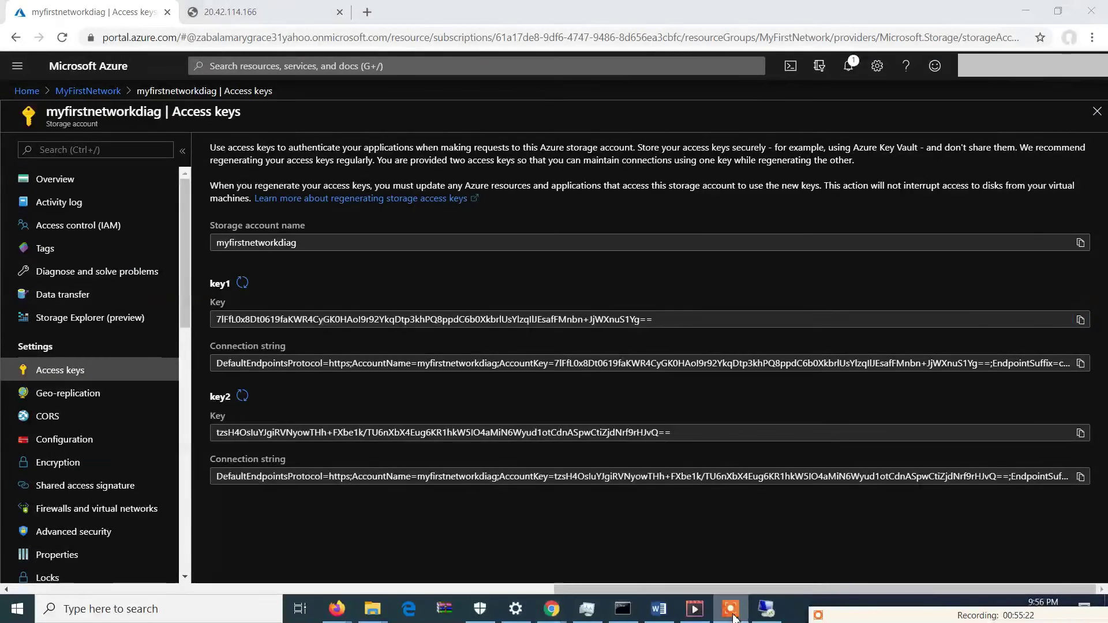
pyautogui.moveTo(810, 553)
pyautogui.click(798, 572)
pyautogui.click(797, 569)
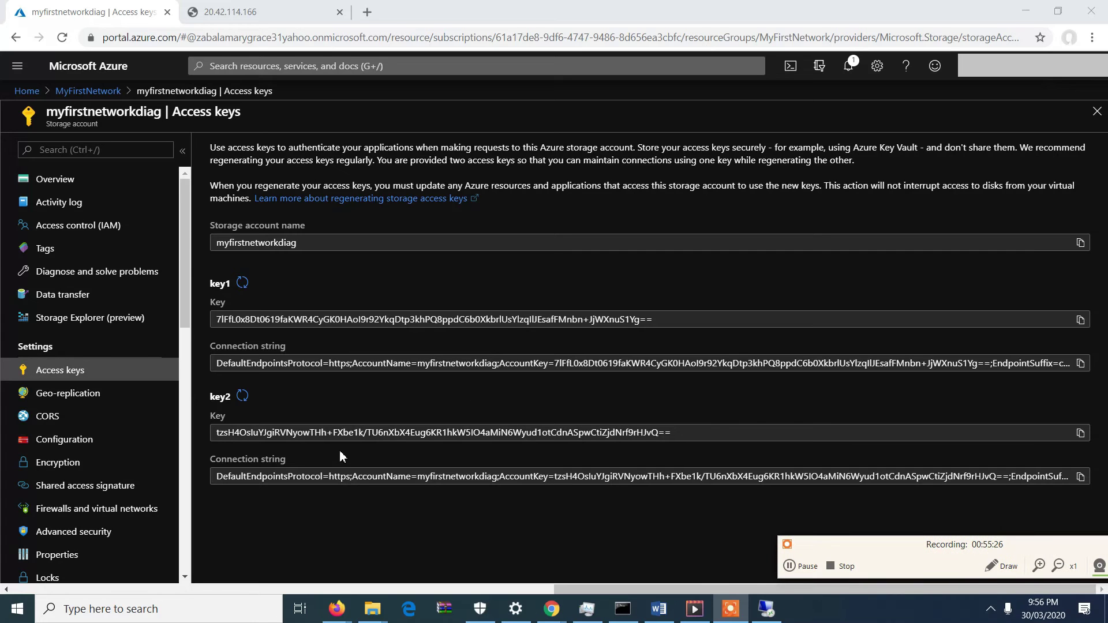
# - Open the WebServer1 virtual machine from the MyFirstNetwork resource group and start it
pyautogui.click(112, 93)
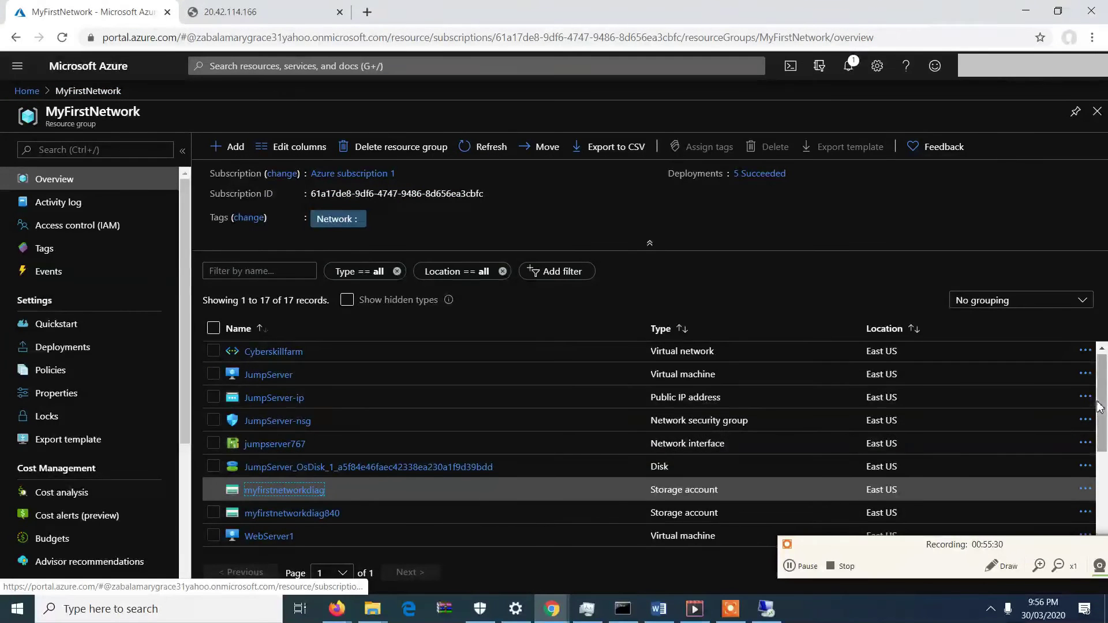
pyautogui.scroll(-2, 1105, 403)
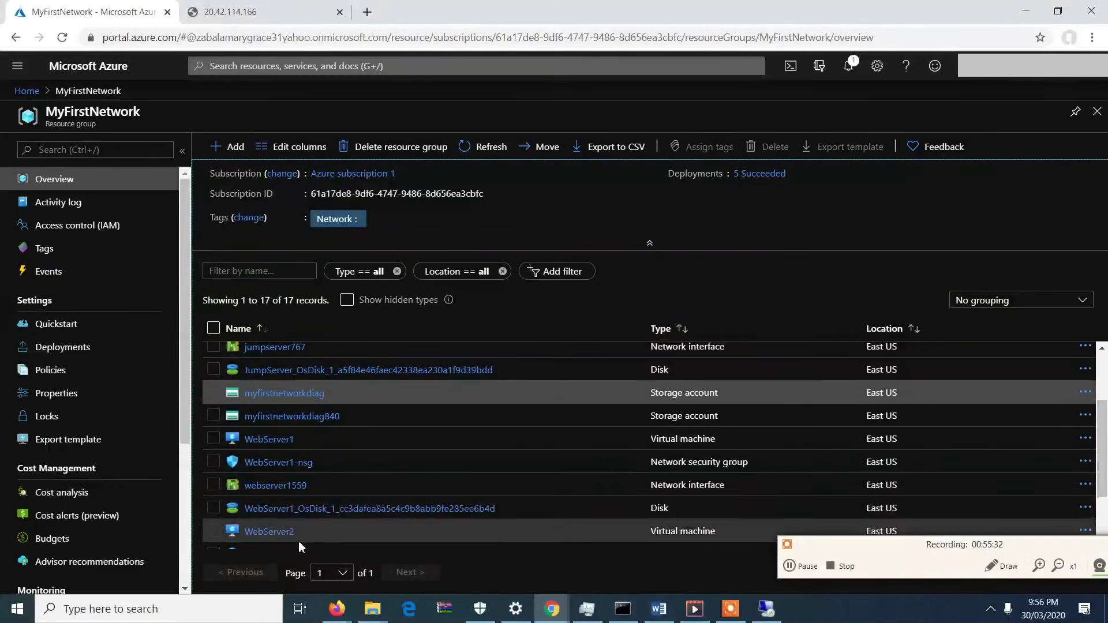
pyautogui.click(269, 440)
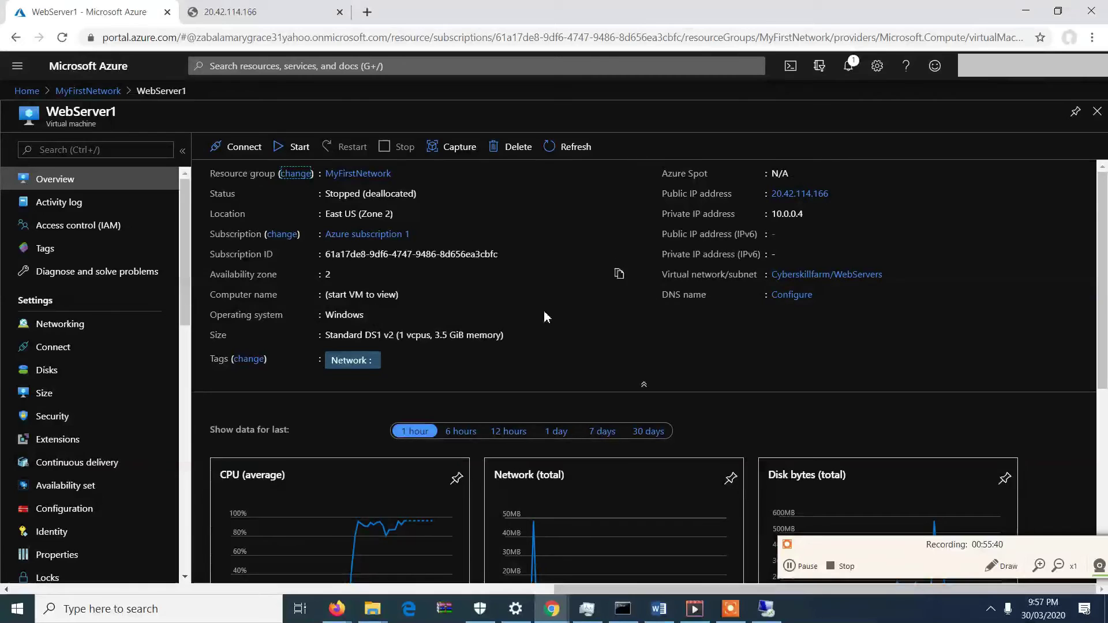
pyautogui.click(300, 151)
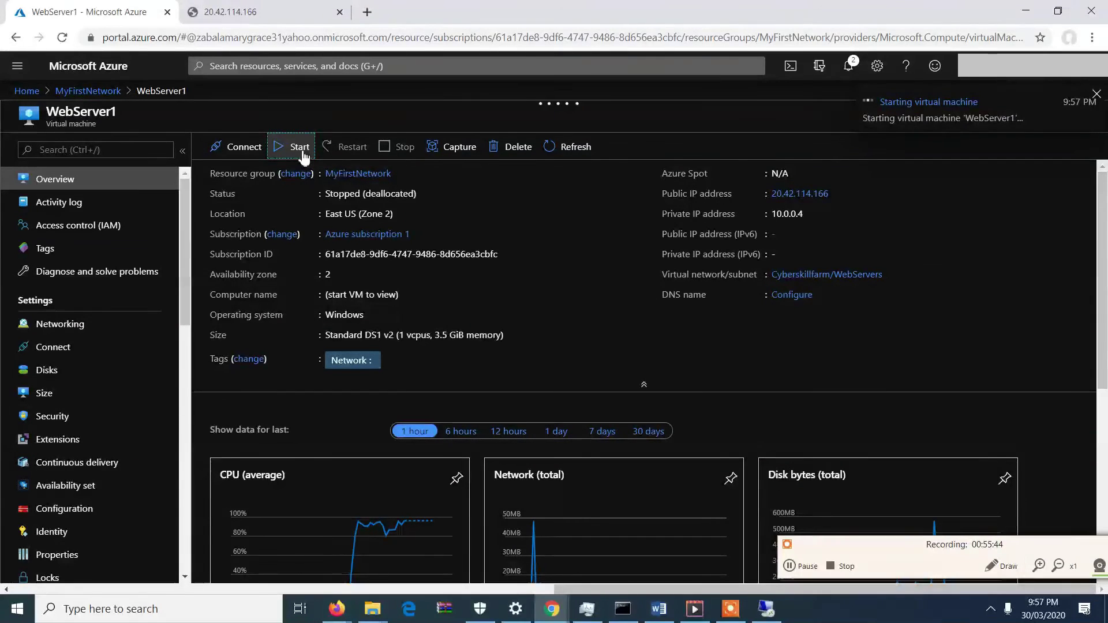
pyautogui.click(792, 564)
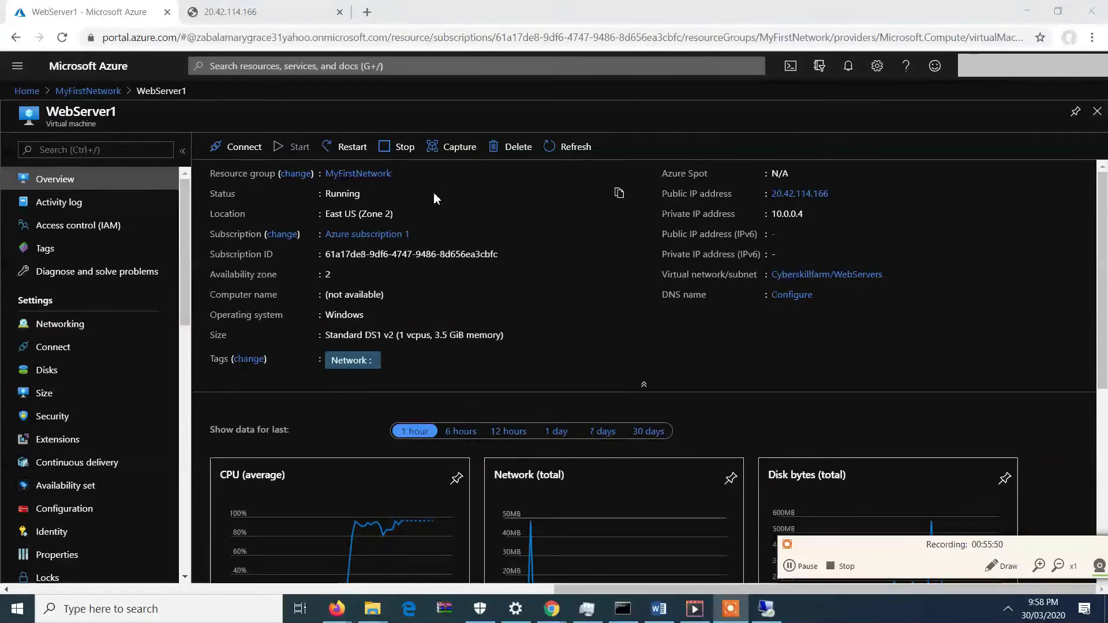
# - Open the Azure notifications, switch to the 20.42.114.166 web page, and reload it to check which server responds
pyautogui.click(846, 68)
pyautogui.click(230, 9)
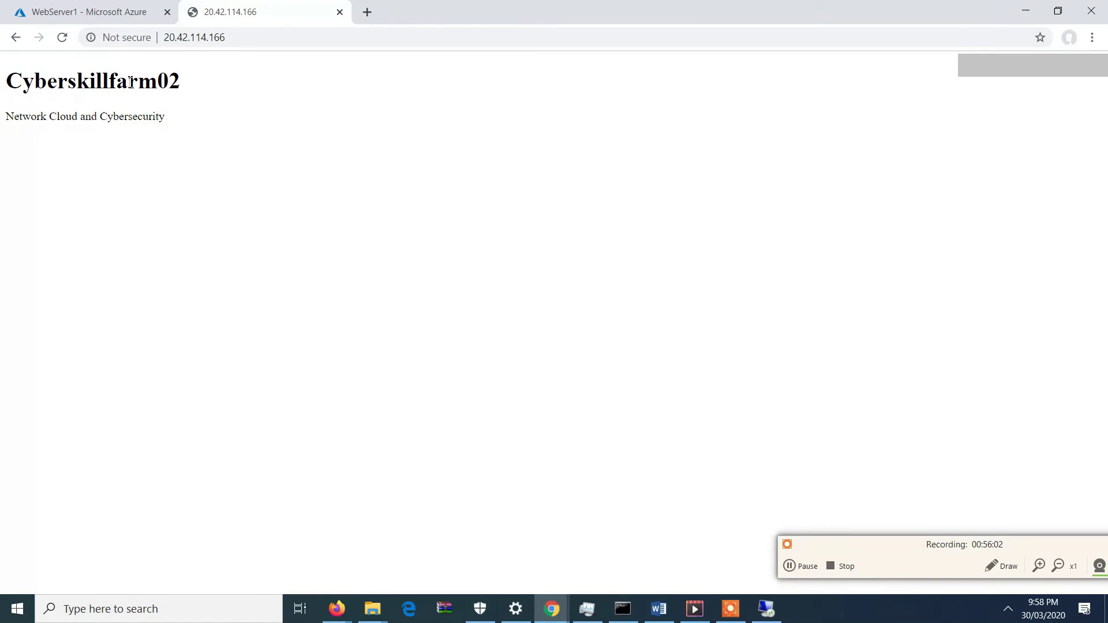
pyautogui.click(250, 40)
pyautogui.press('Return')
pyautogui.click(250, 40)
pyautogui.press('Return')
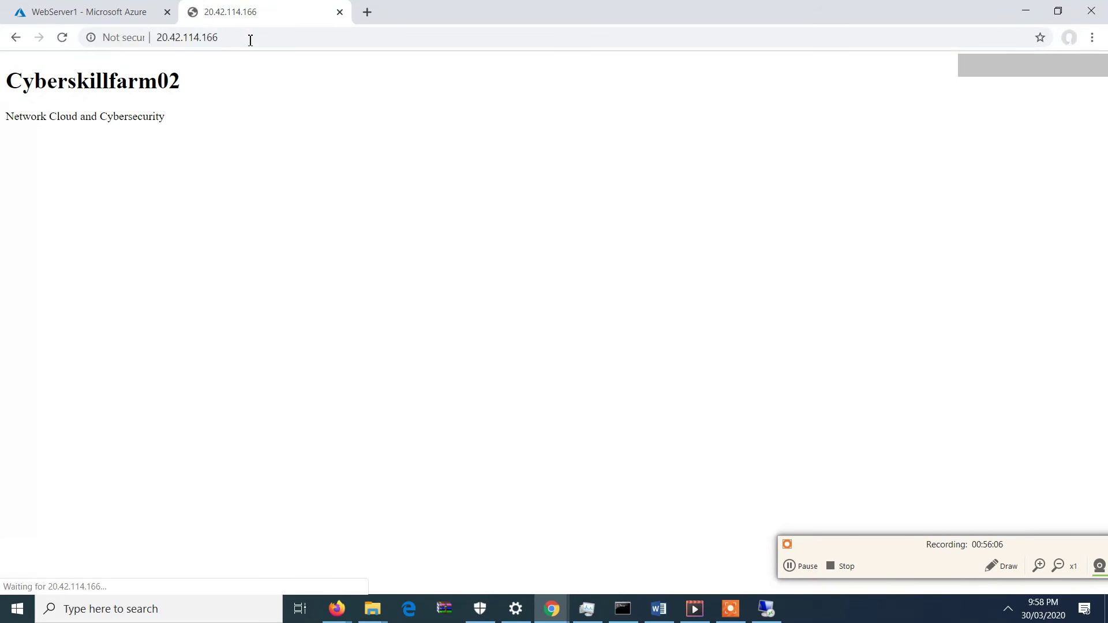
# - Return to the MyFirstNetwork resource group in Azure, close the notifications, and open the WebServer2 virtual machine
pyautogui.click(128, 11)
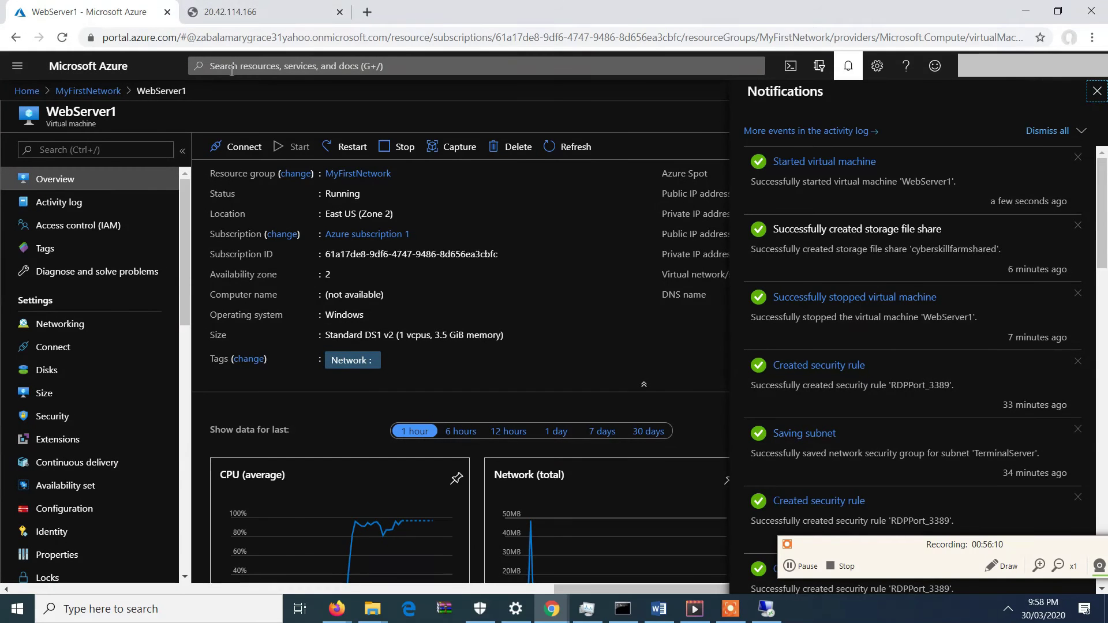
pyautogui.click(618, 213)
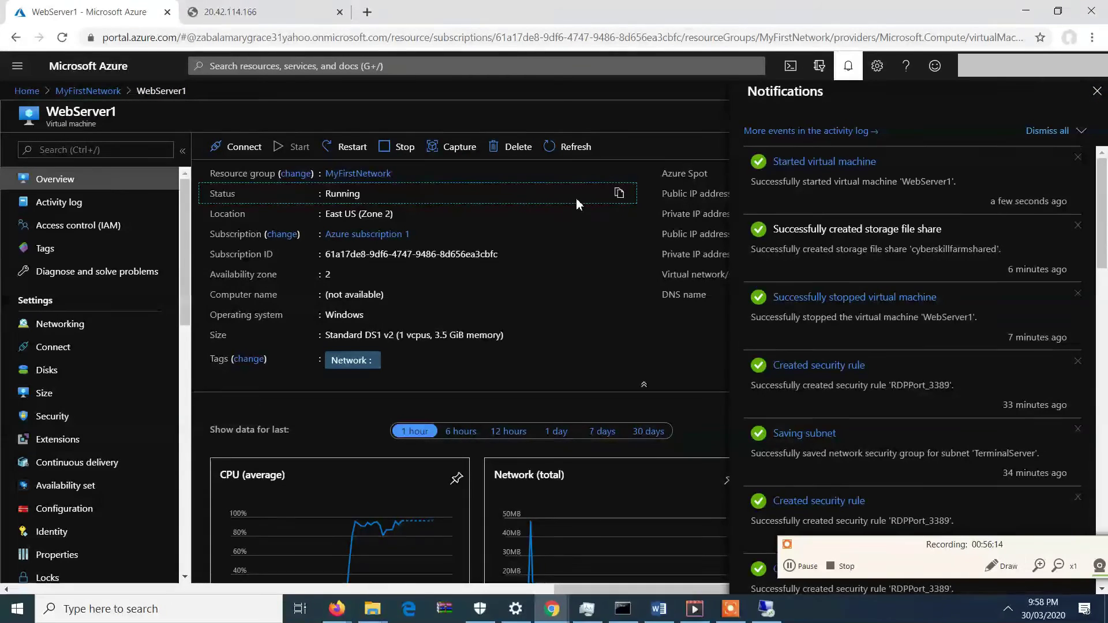
pyautogui.click(98, 95)
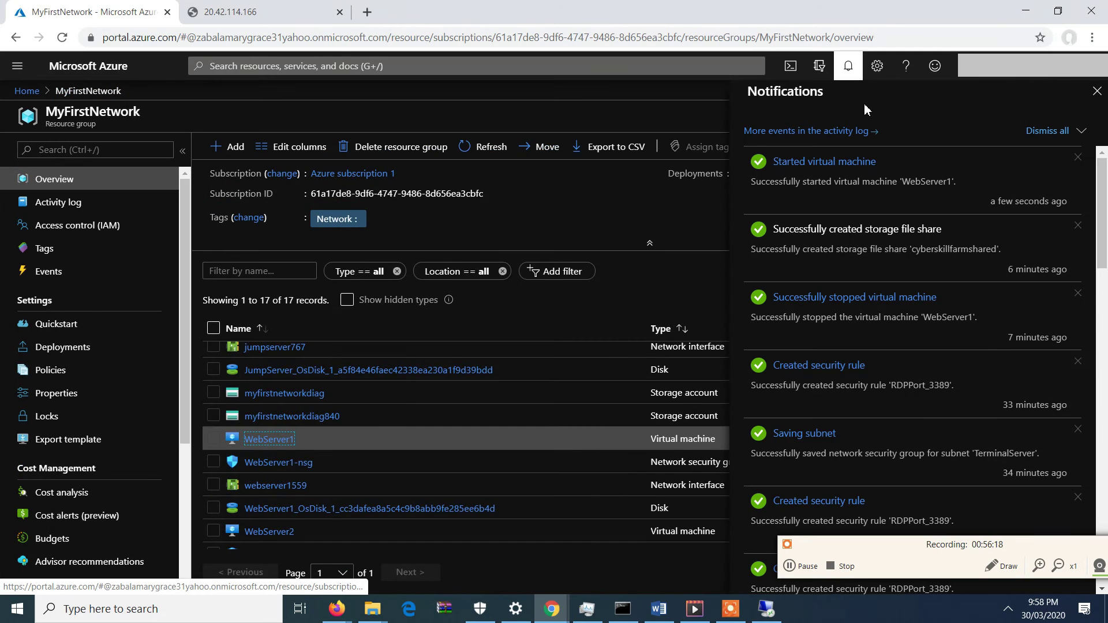
pyautogui.click(1097, 91)
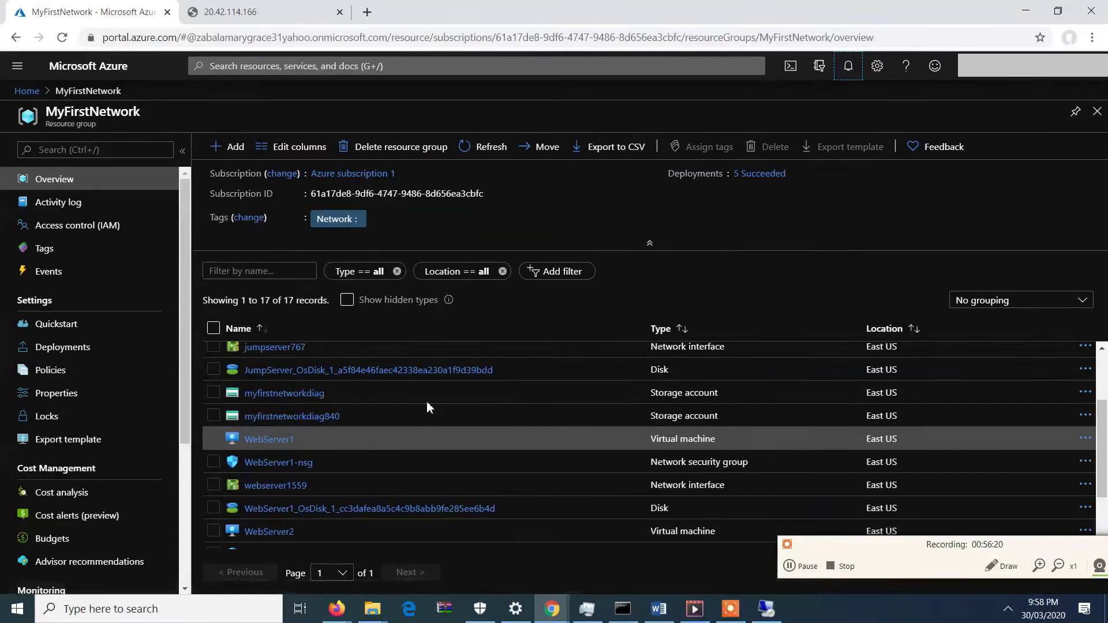
pyautogui.click(281, 535)
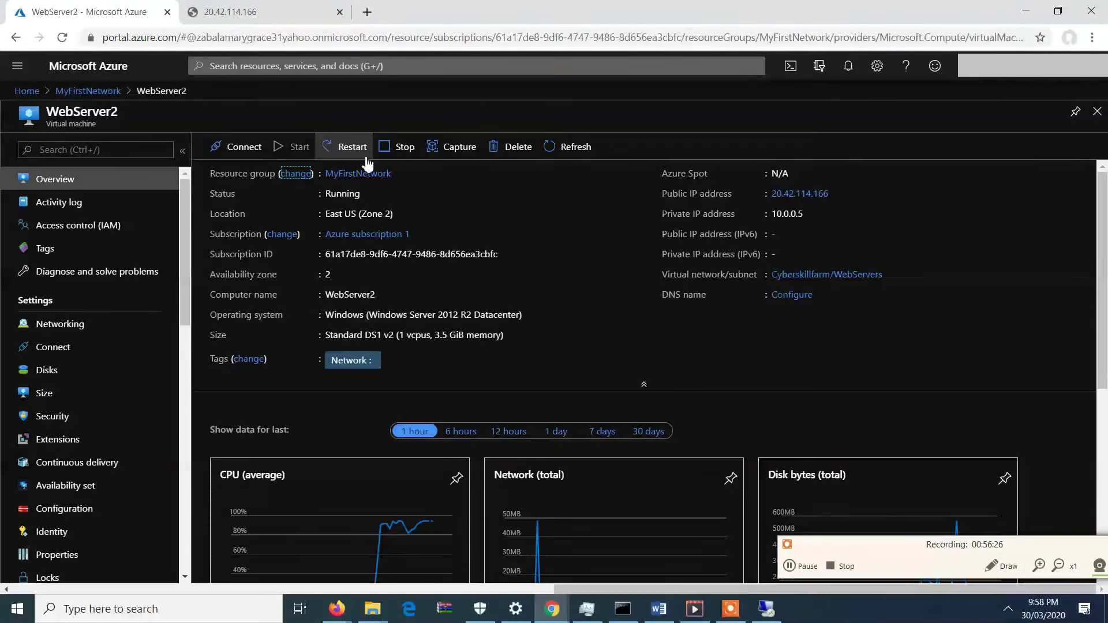
# - Restart the WebServer2 virtual machine and confirm the restart
pyautogui.click(404, 148)
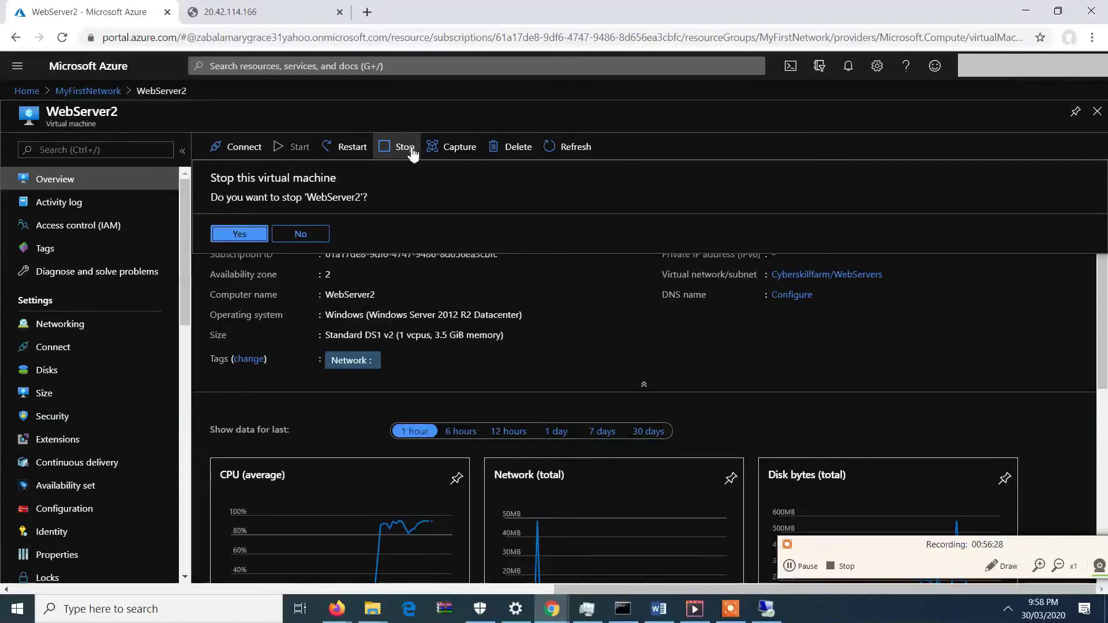
pyautogui.click(351, 154)
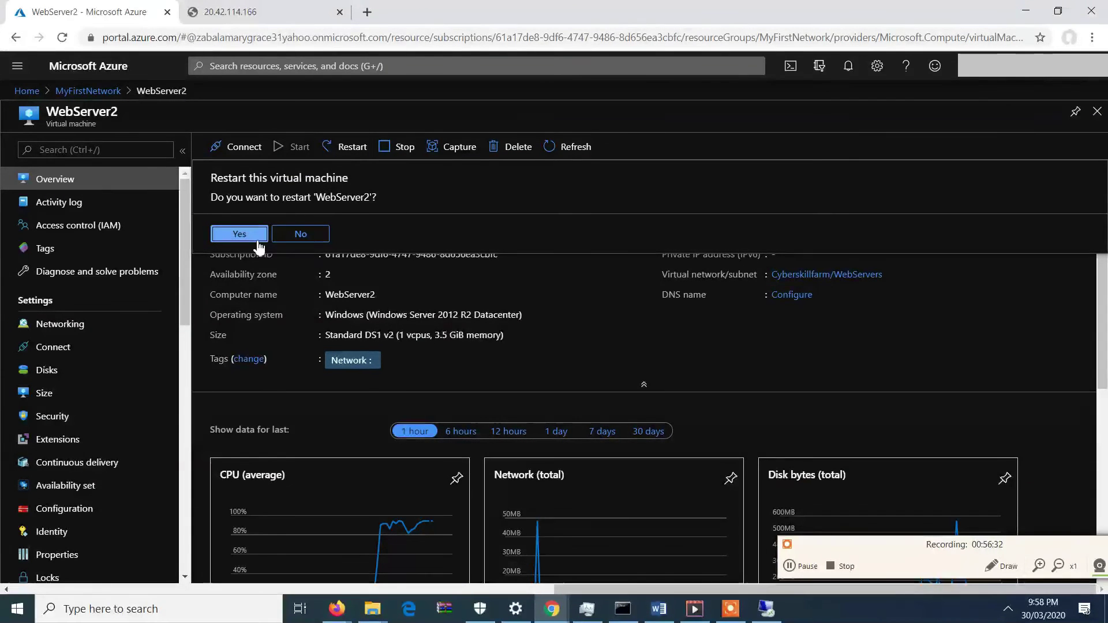
pyautogui.click(256, 238)
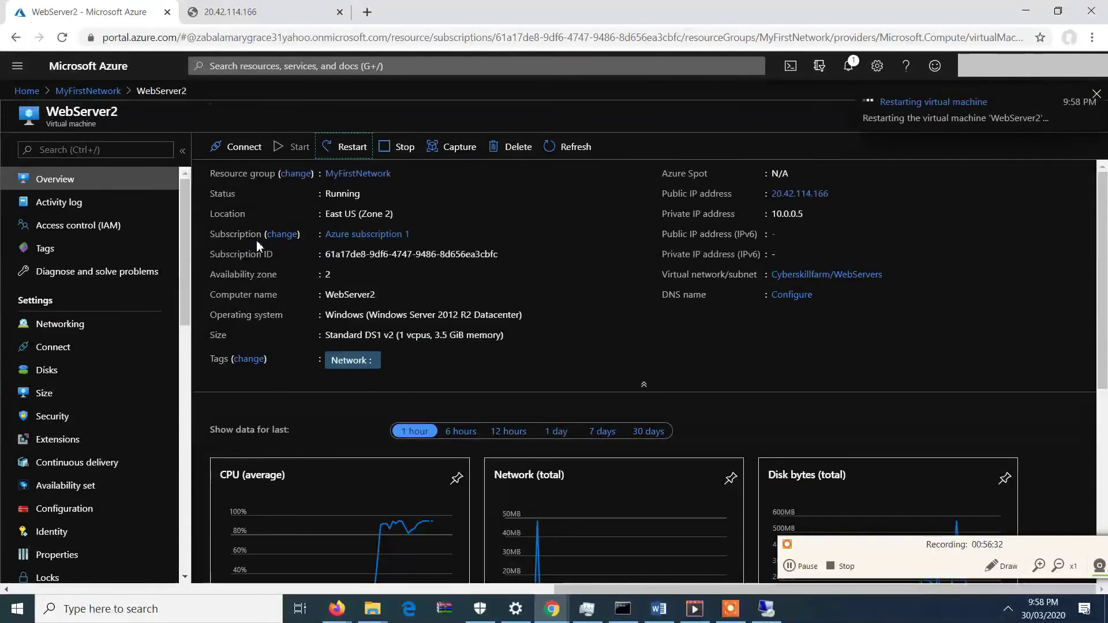
# - Switch to the 20.42.114.166 web page and reload it repeatedly to check which server responds
pyautogui.click(257, 8)
pyautogui.click(248, 36)
pyautogui.press('Return')
pyautogui.click(248, 36)
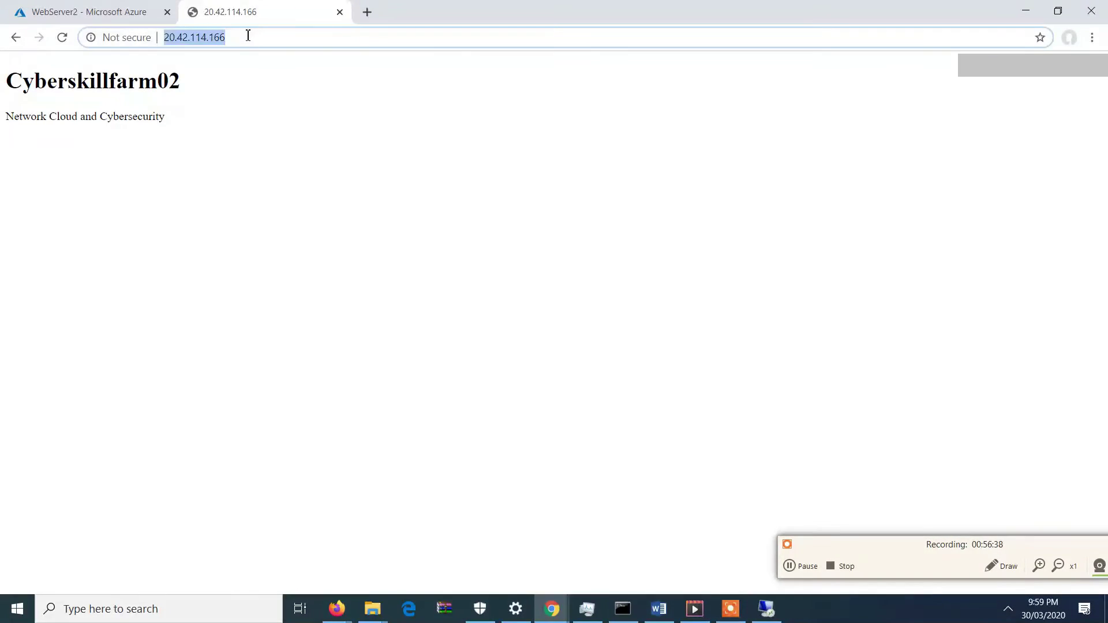
pyautogui.press('Return')
pyautogui.click(248, 36)
pyautogui.press('Return')
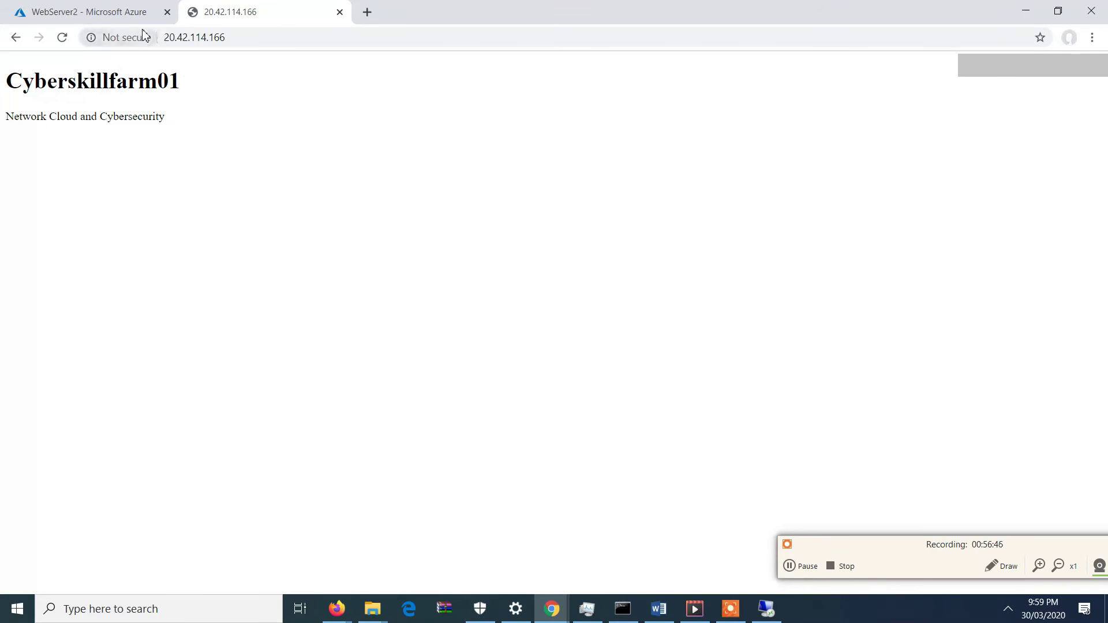
# - From the jump server session, connect to 10.0.0.4 with the account password, accept the certificate warning, and maximize the session
pyautogui.click(1034, 15)
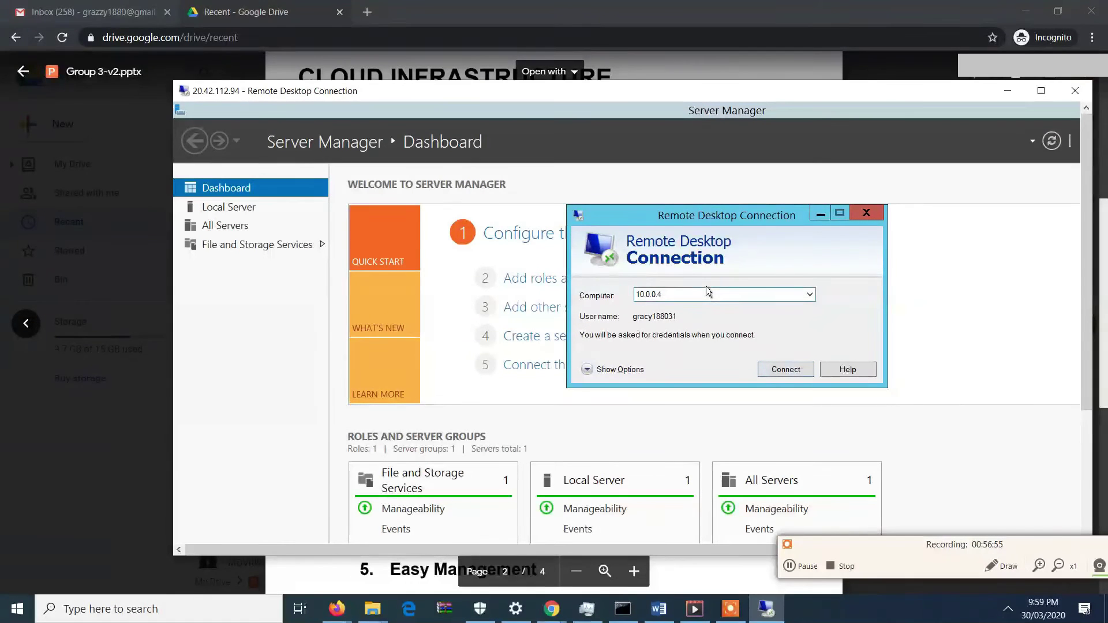
pyautogui.click(785, 369)
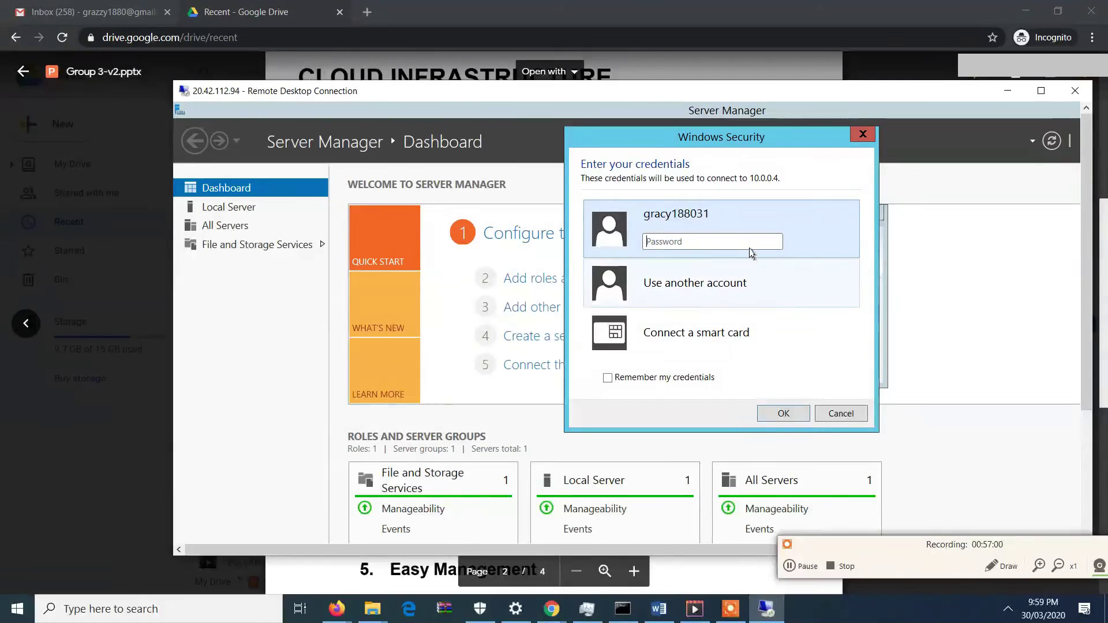
pyautogui.click(750, 243)
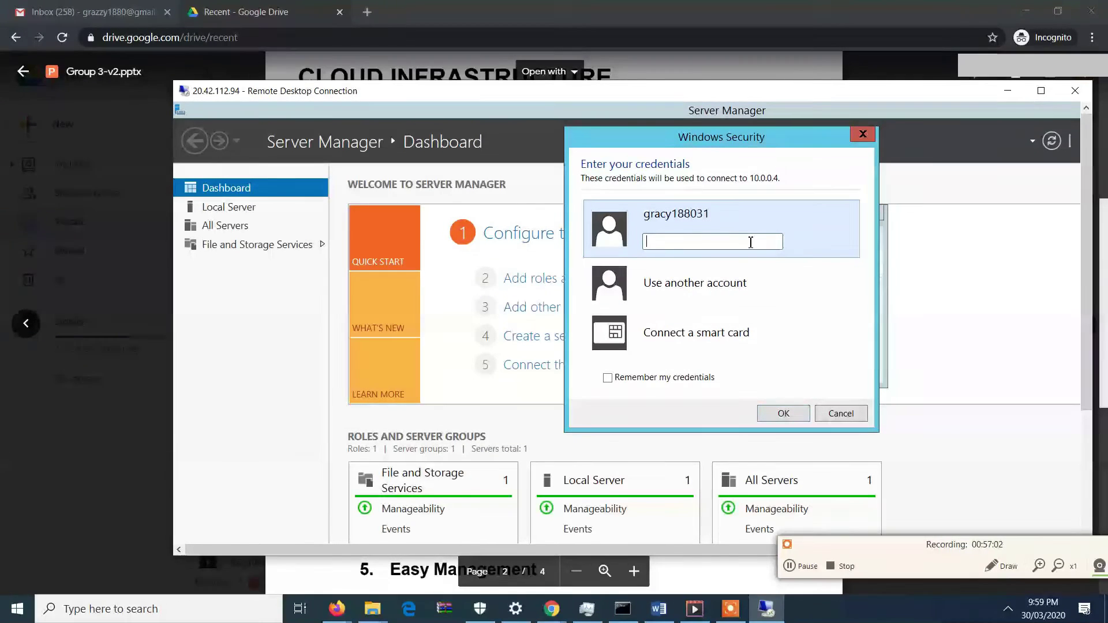
pyautogui.write('•••••')
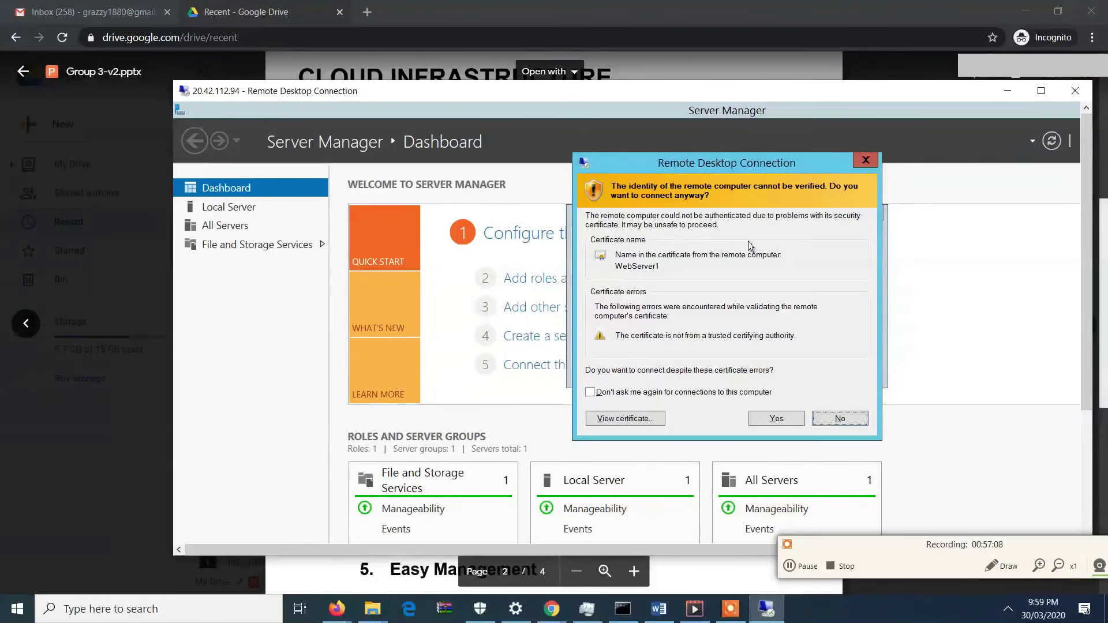
pyautogui.click(777, 419)
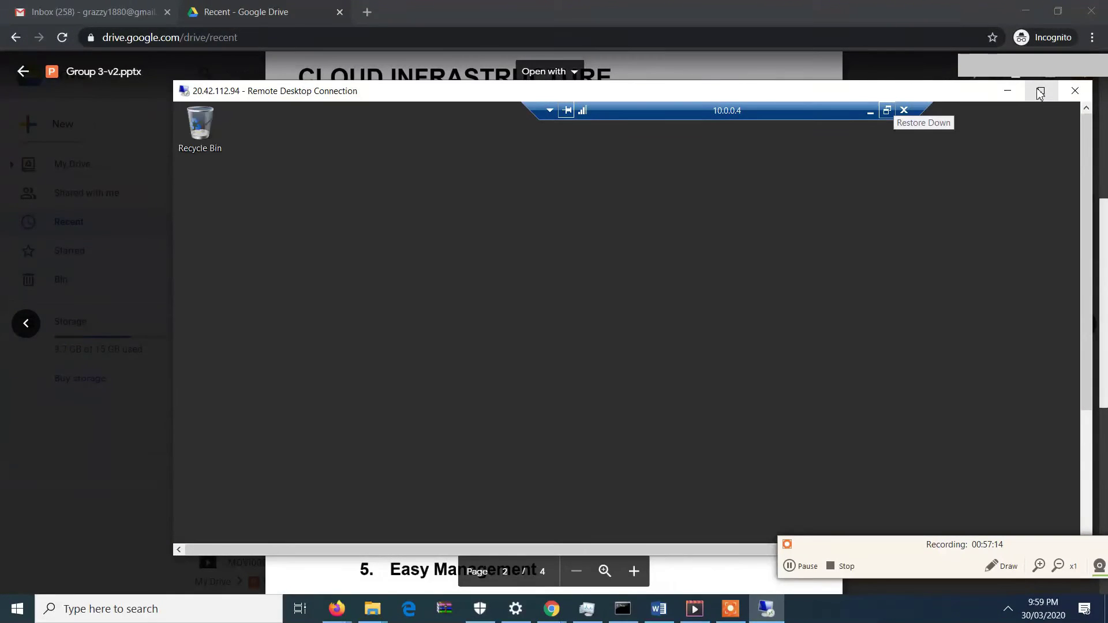
pyautogui.click(1040, 91)
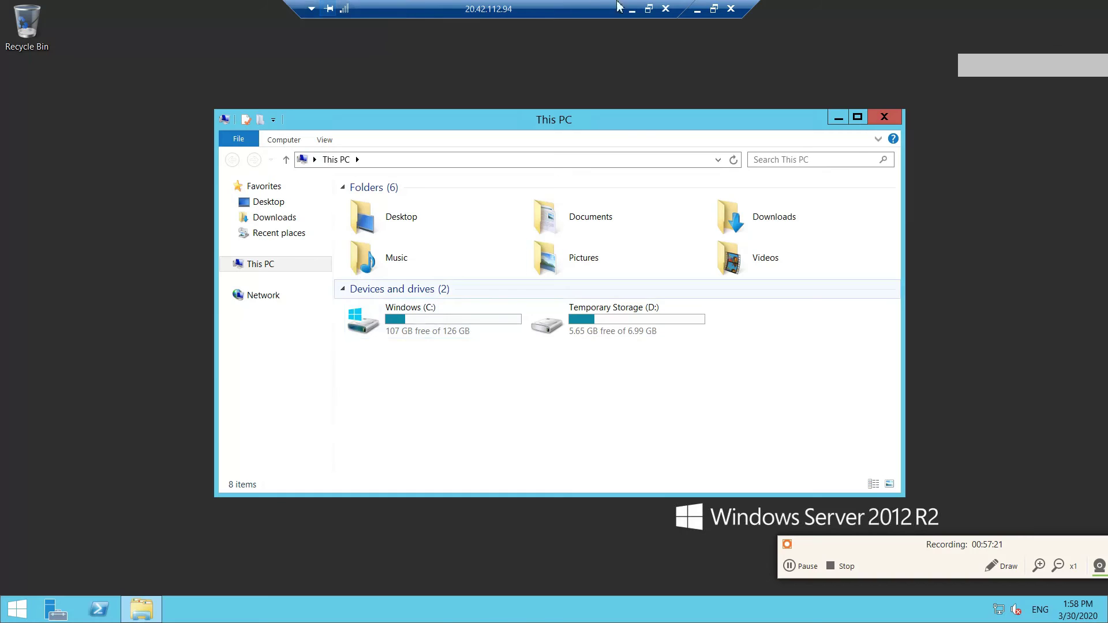
# - Take the remote session out of full screen, return to the Azure portal, and find the storage accounts in the MyFirstNetwork resource group
pyautogui.click(649, 9)
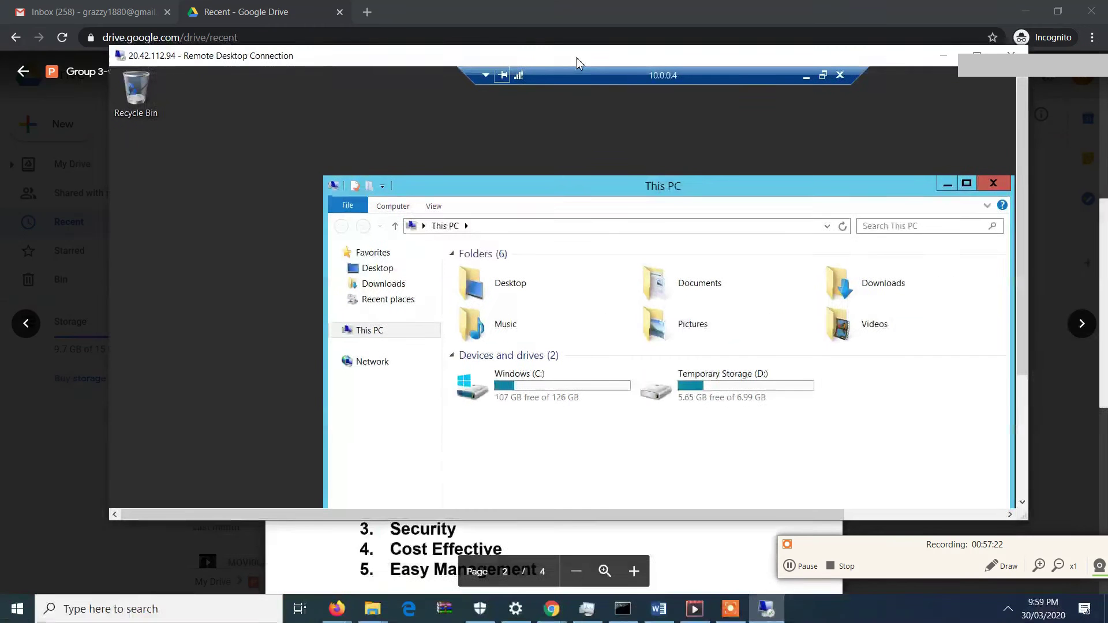
pyautogui.moveTo(551, 609)
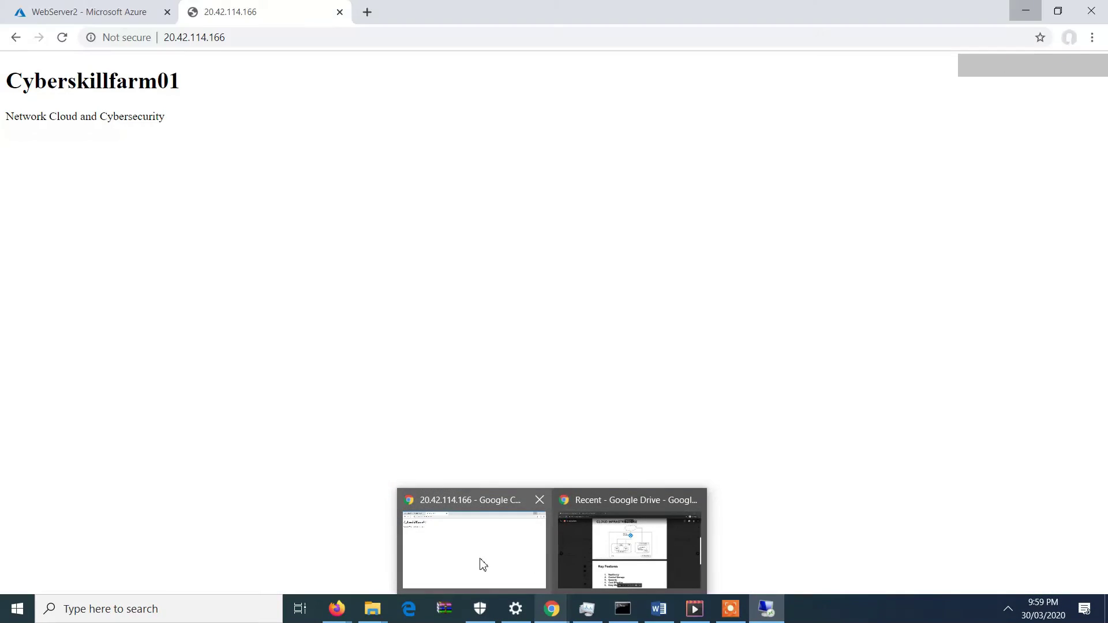
pyautogui.click(484, 565)
pyautogui.click(81, 11)
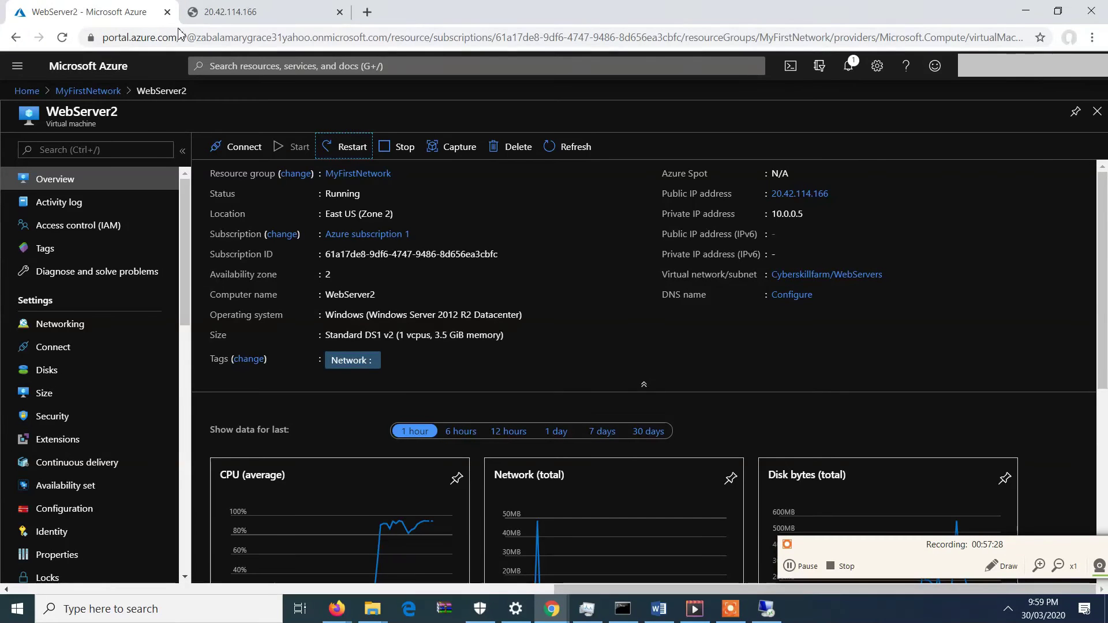
pyautogui.click(115, 92)
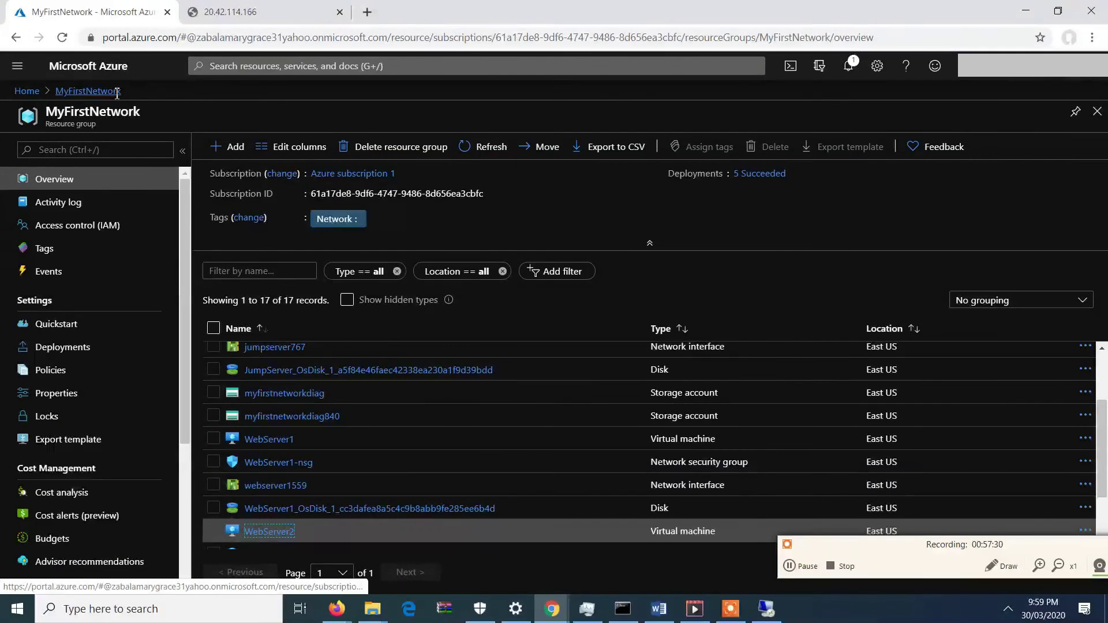
pyautogui.scroll(3, 1104, 381)
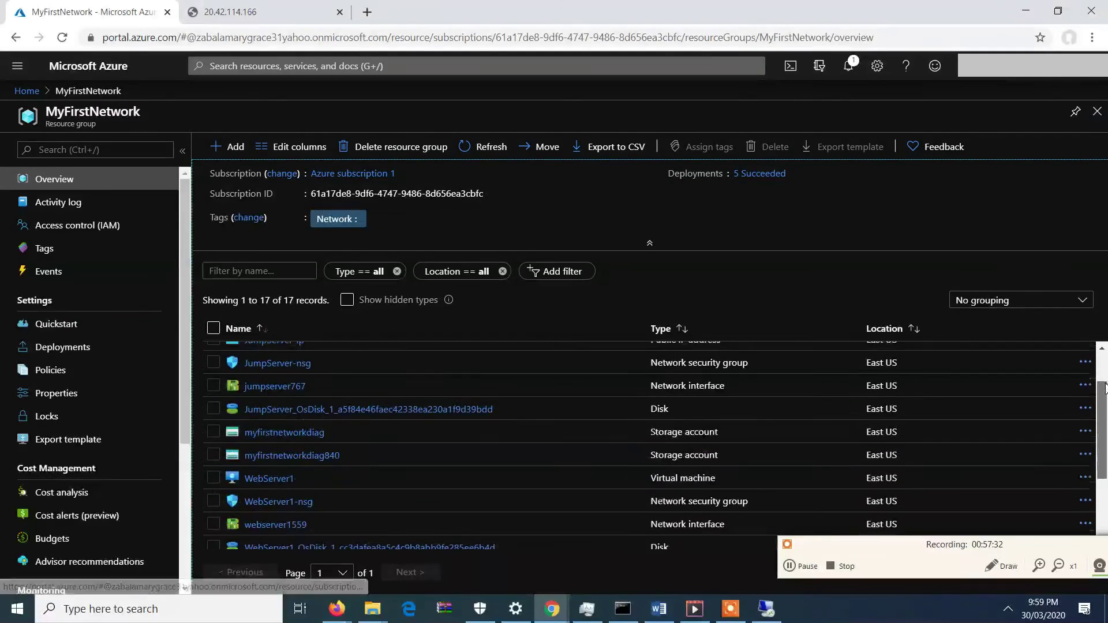
pyautogui.moveTo(1104, 384); pyautogui.dragTo(1104, 426)
pyautogui.click(309, 375)
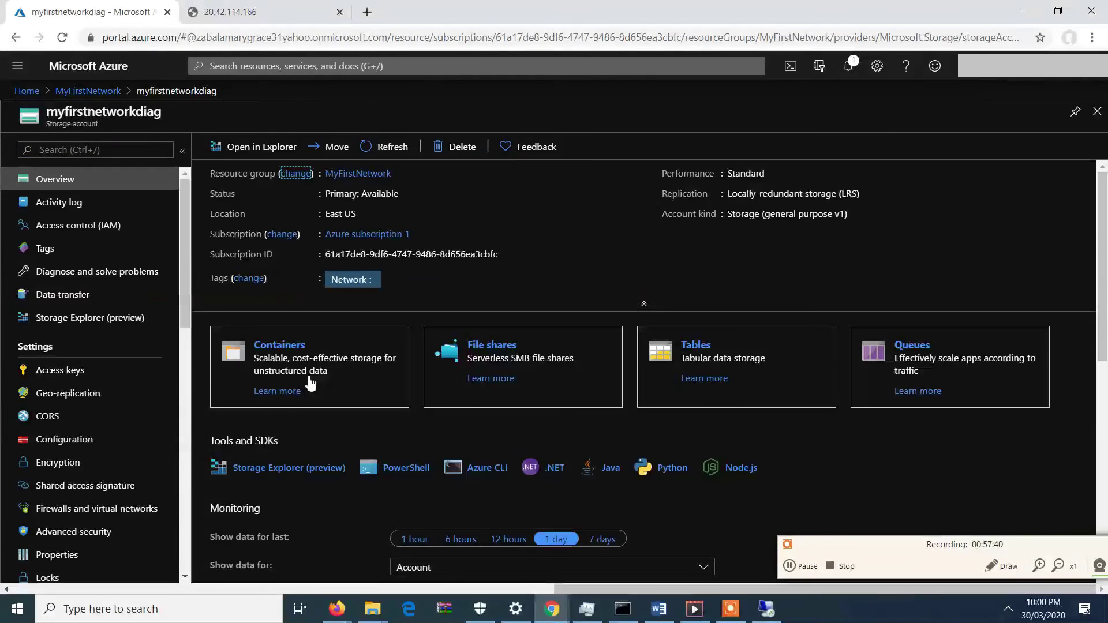
pyautogui.click(131, 379)
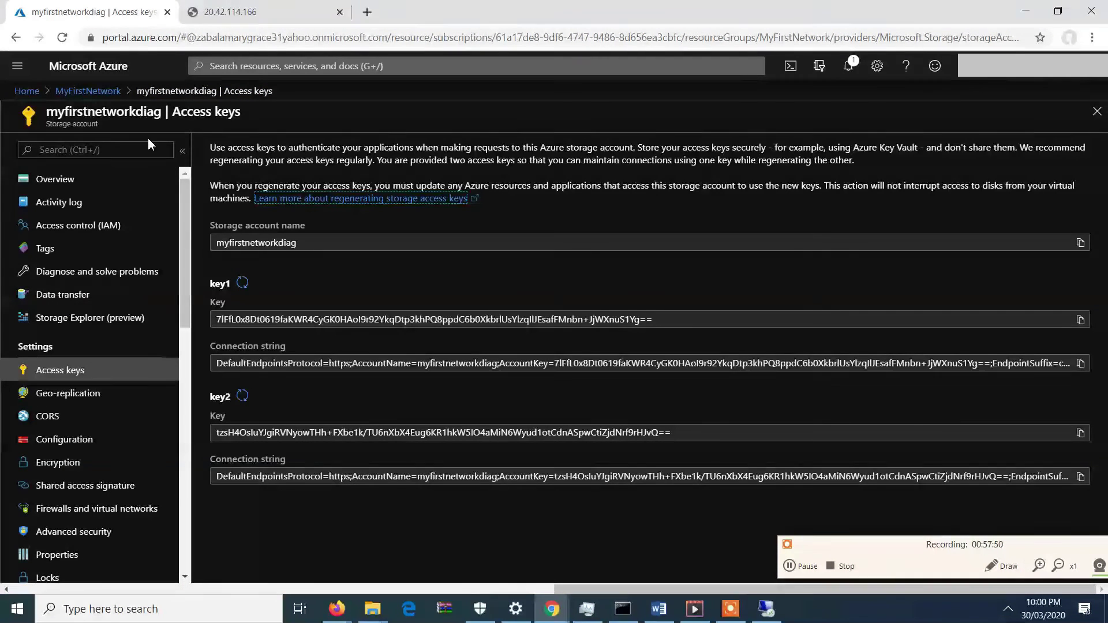
pyautogui.click(85, 258)
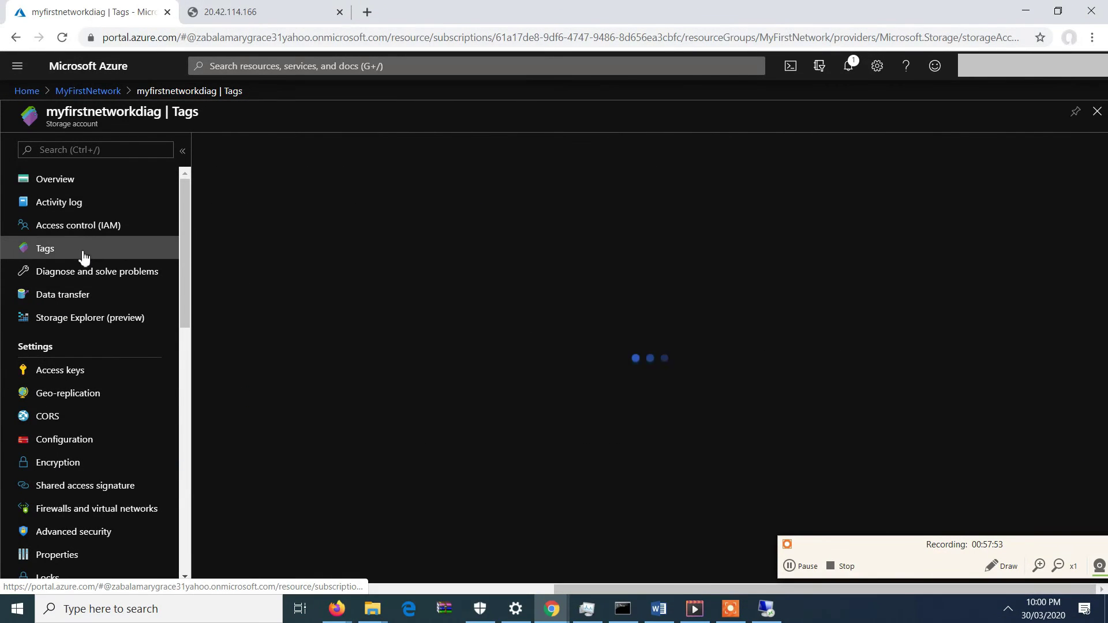
pyautogui.click(91, 202)
pyautogui.click(98, 92)
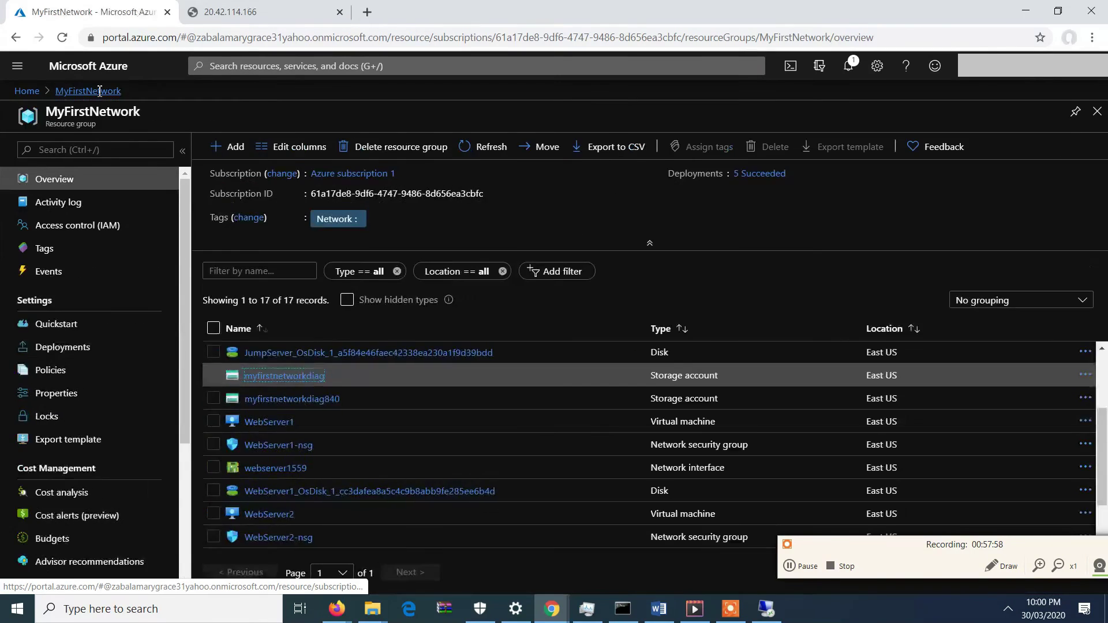
# - Open the file shares of the myfirstnetworkdiag storage account and copy the URL from the cyberskillfarmshared share's properties
pyautogui.click(311, 378)
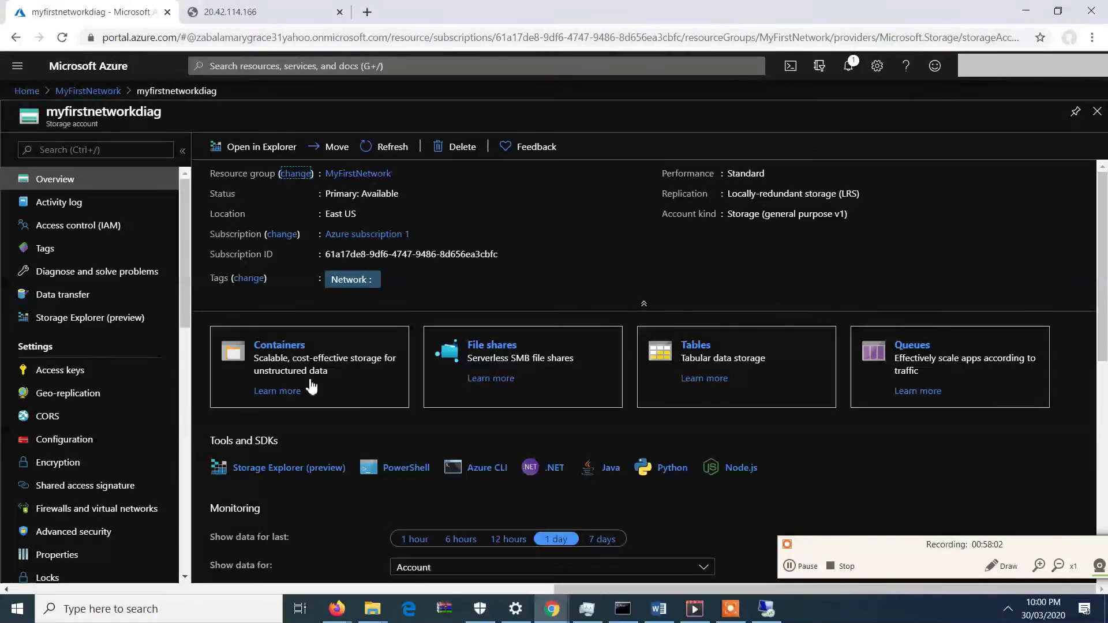
pyautogui.click(506, 345)
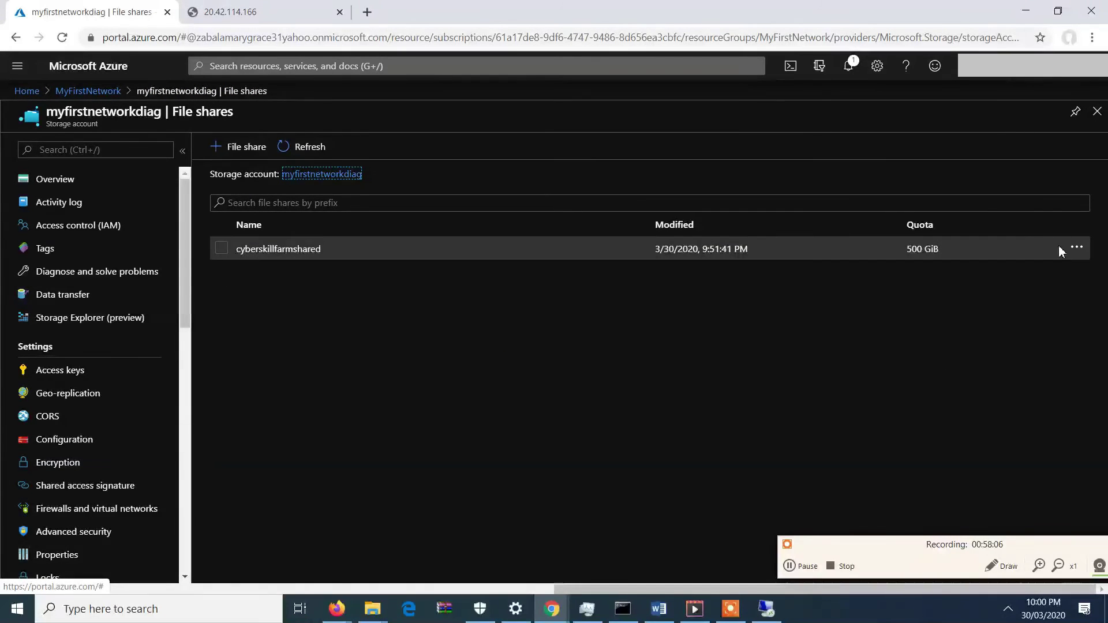
pyautogui.click(1077, 249)
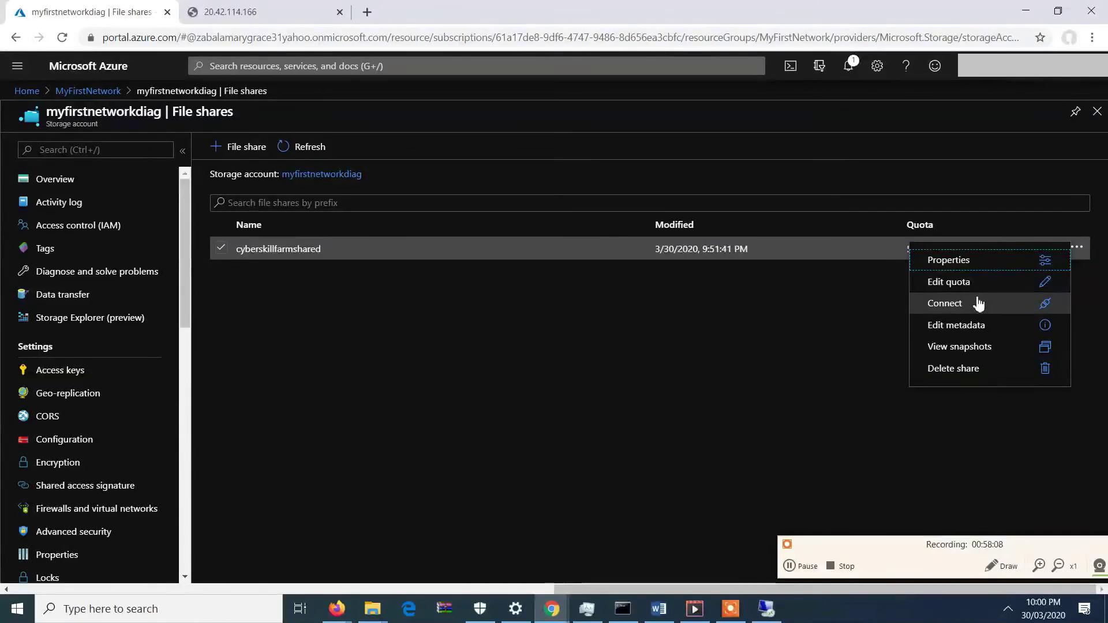
pyautogui.click(967, 269)
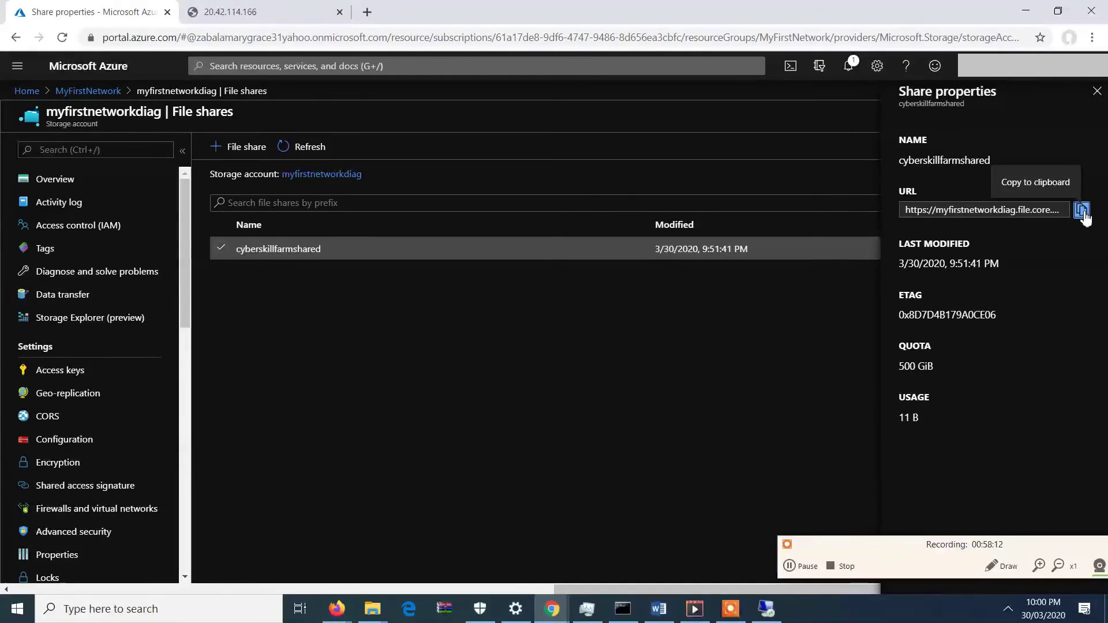
pyautogui.click(1084, 211)
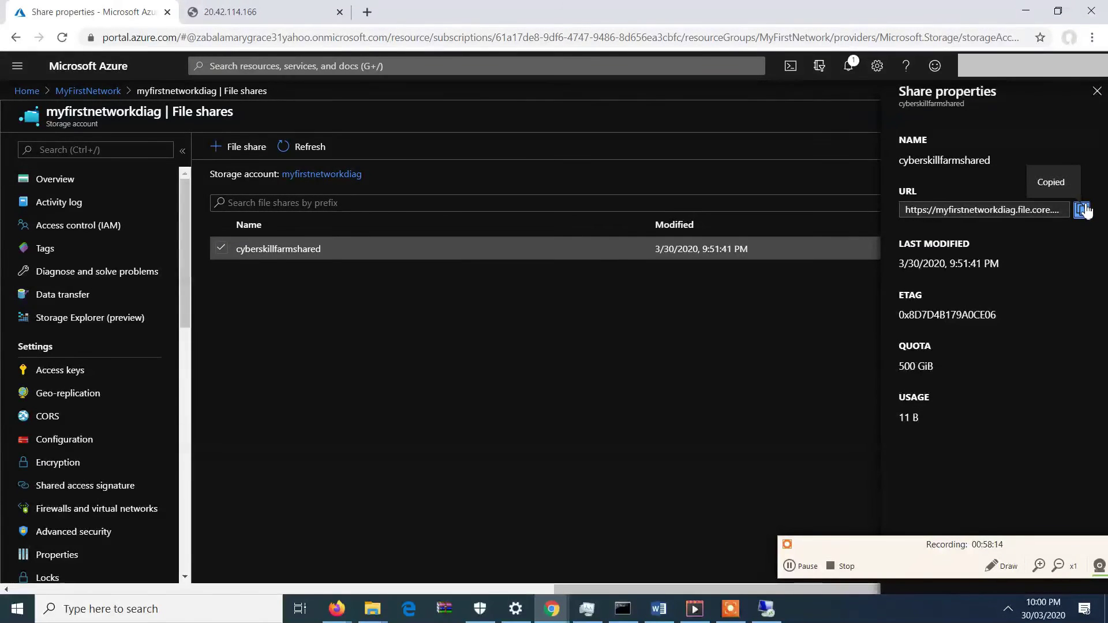
# - In the 10.0.0.4 remote session, start mapping a network drive from This PC as Z: and paste the copied share URL as the folder
pyautogui.click(766, 609)
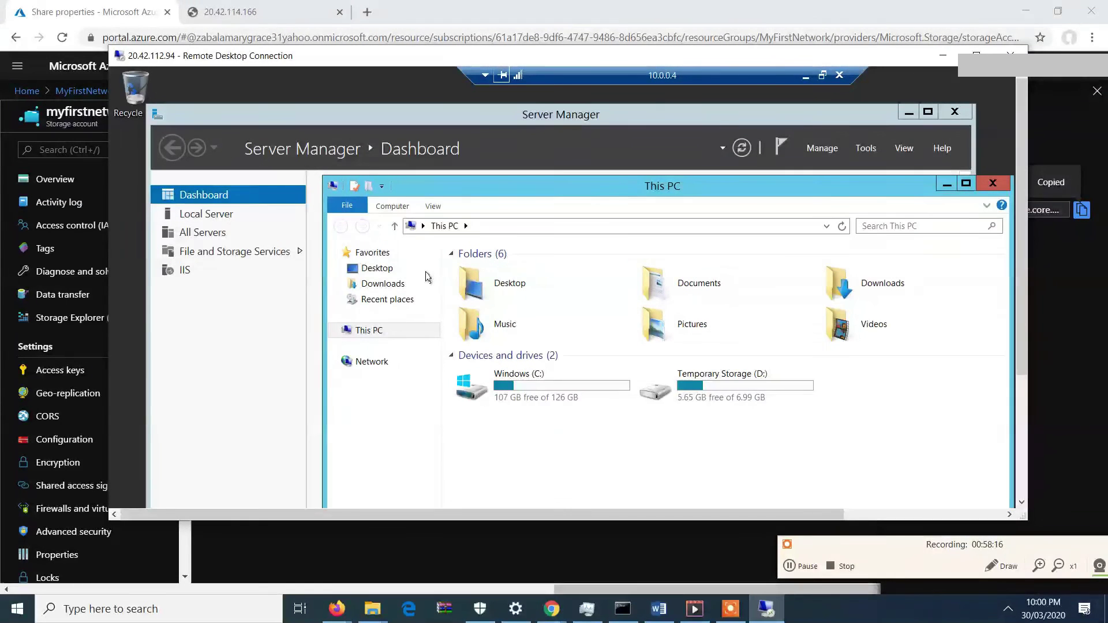
pyautogui.rightClick(386, 340)
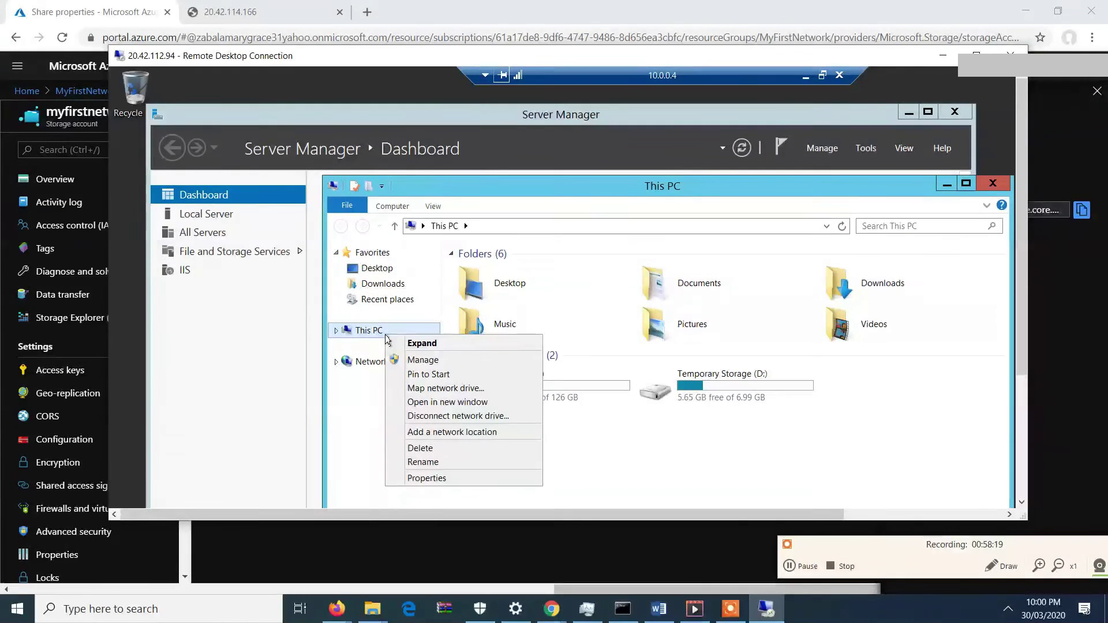
pyautogui.click(436, 390)
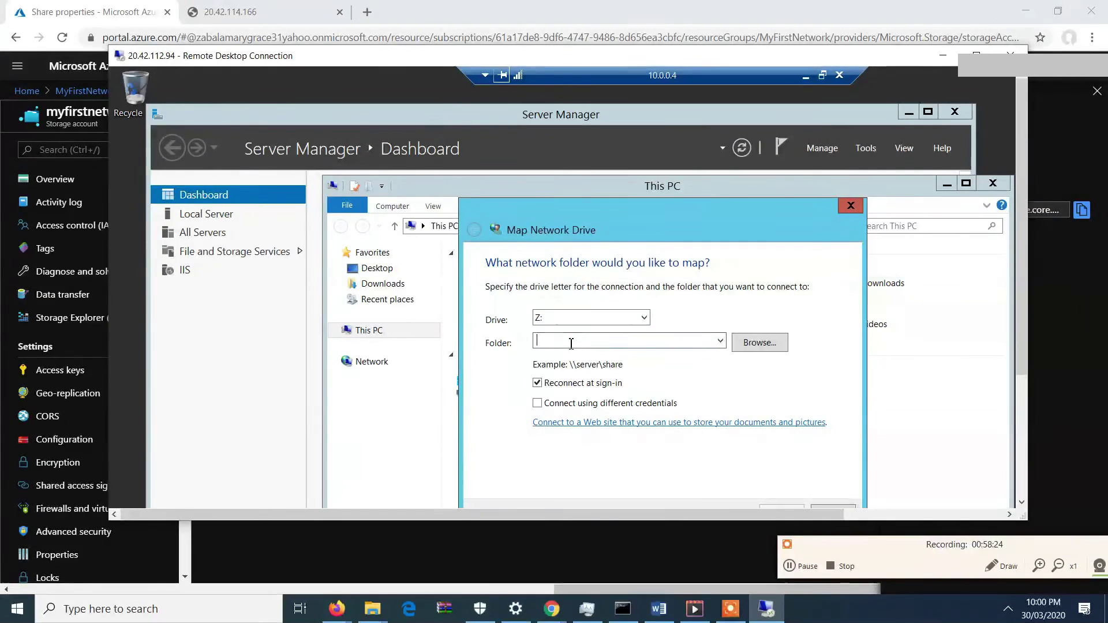
pyautogui.hotkey('ctrl', 'v')
# - Change the folder path to \\myfirstnetworkdiag.file.core.windows.net\cyberskillfarmshared, enable connecting with different credentials, and submit the mapping
pyautogui.click(637, 339)
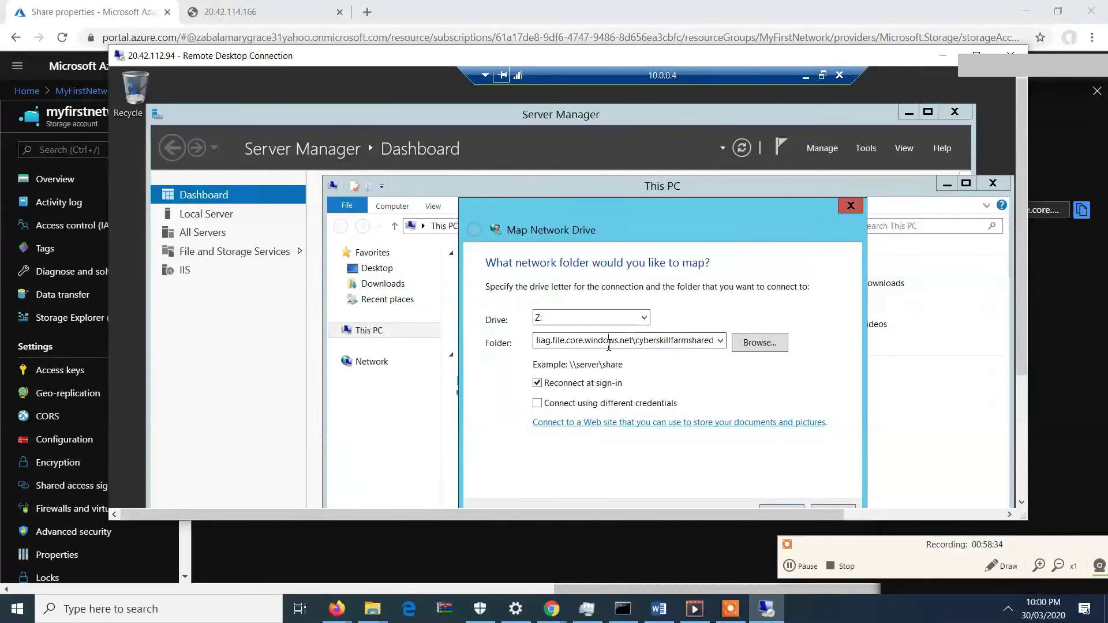
pyautogui.press('Home')
pyautogui.press('Right')
pyautogui.press('Right')
pyautogui.press('Right')
pyautogui.press('Right')
pyautogui.press('Right')
pyautogui.press('Right')
pyautogui.press('BackSpace')
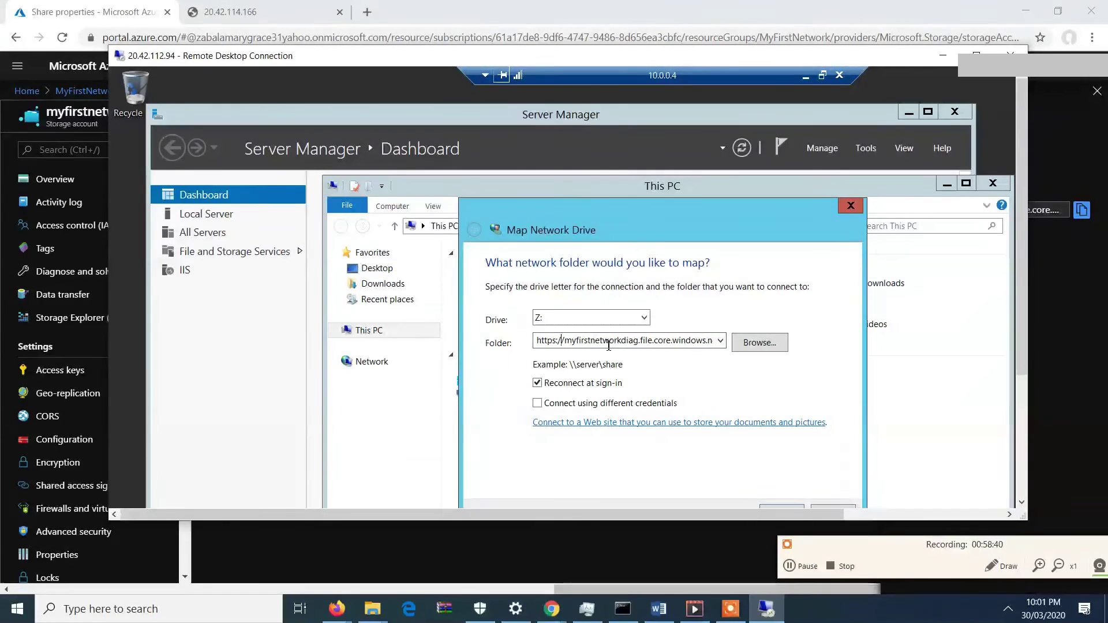
pyautogui.press('BackSpace')
pyautogui.press('BackSpace')
pyautogui.press('BackSpace')
pyautogui.press('BackSpace')
pyautogui.press('BackSpace')
pyautogui.press('BackSpace')
pyautogui.press('BackSpace')
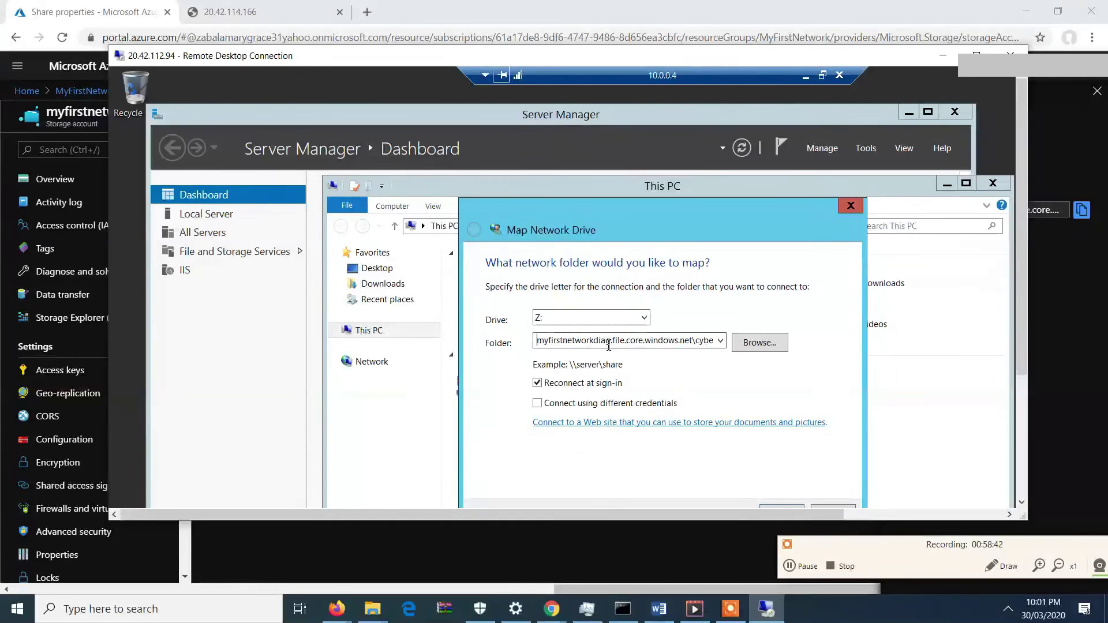
pyautogui.write('\\\\')
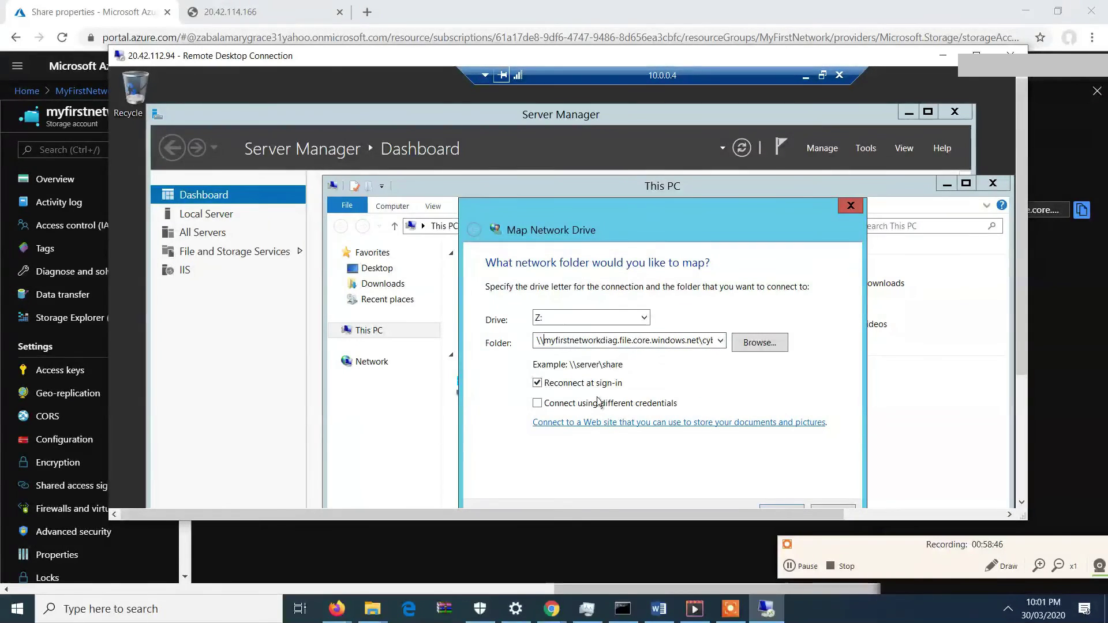
pyautogui.click(545, 403)
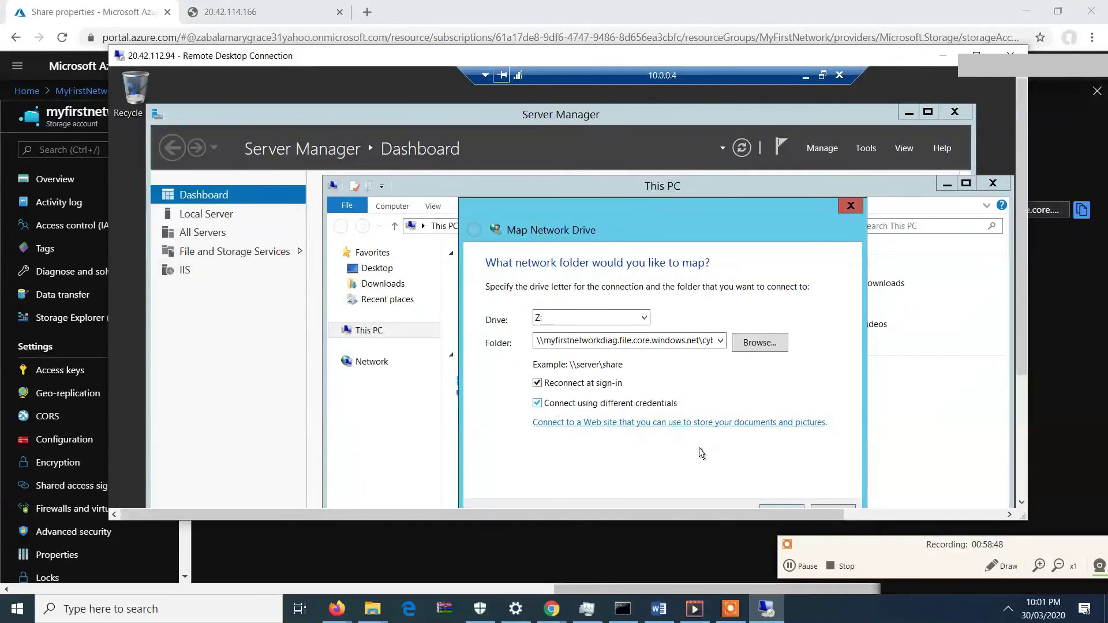
pyautogui.click(783, 508)
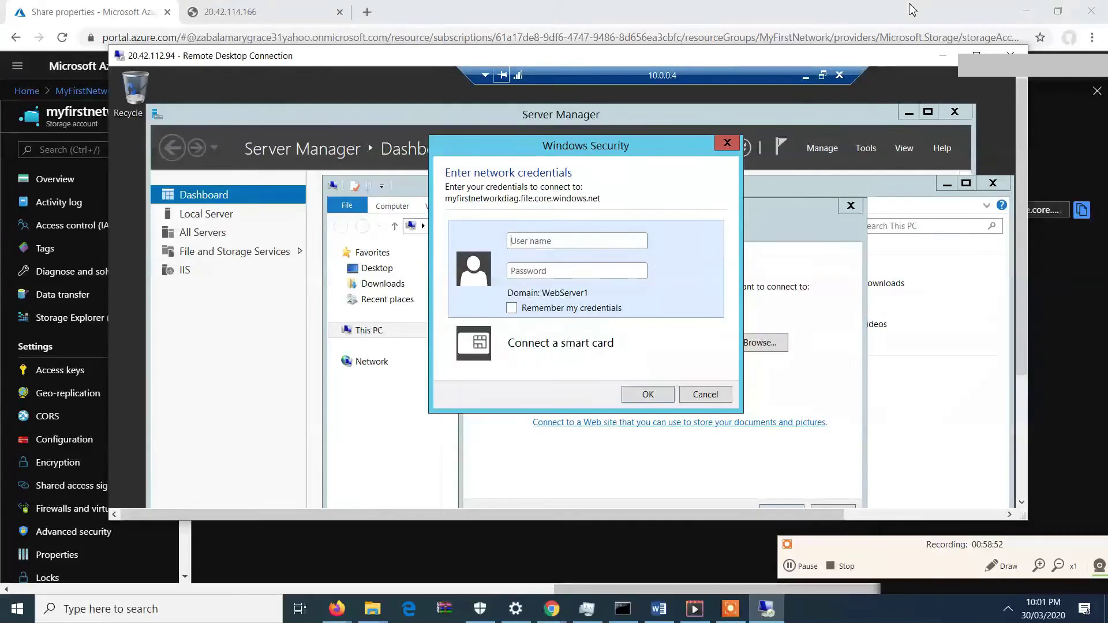
# - Copy the storage account name myfirstnetworkdiag from its access keys page in the Azure portal and enter it as the remote network credentials' user name
pyautogui.click(943, 55)
pyautogui.click(99, 371)
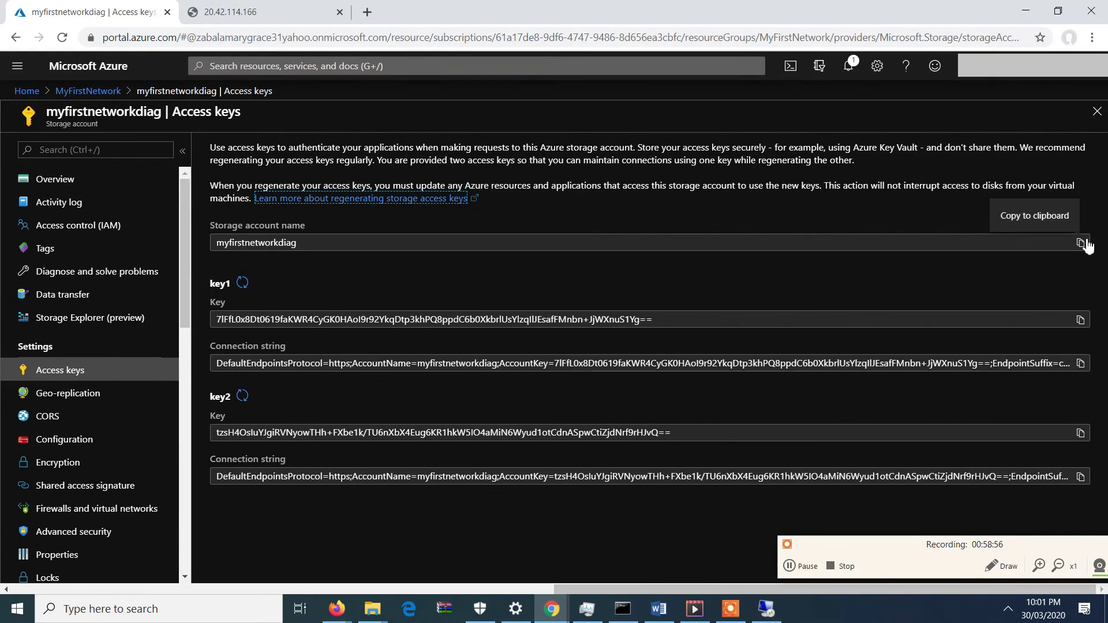
pyautogui.click(1082, 243)
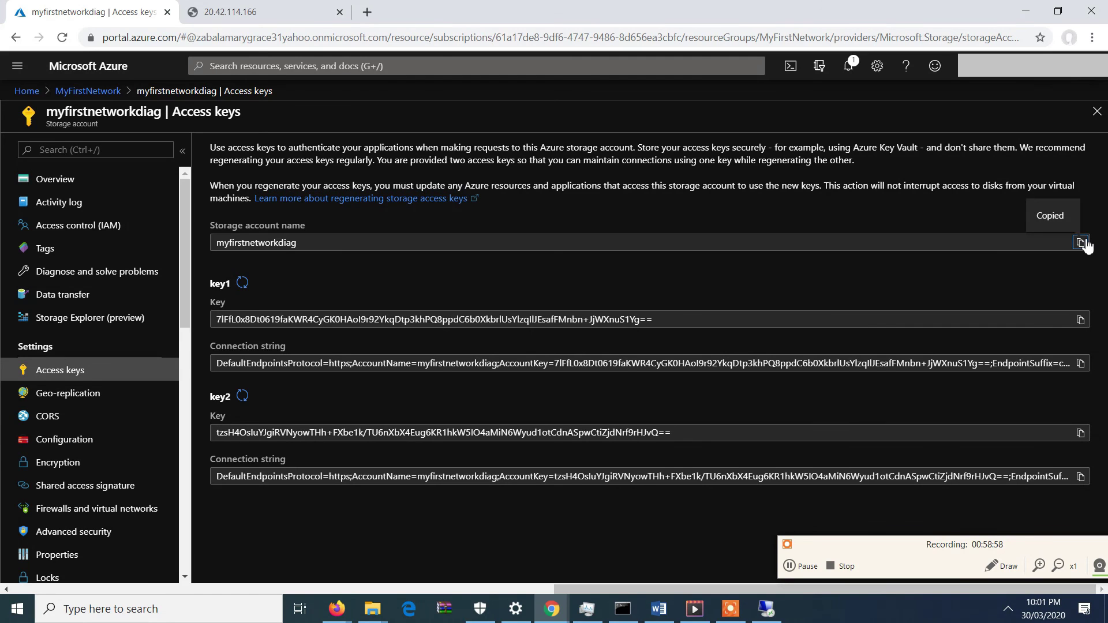
pyautogui.click(767, 609)
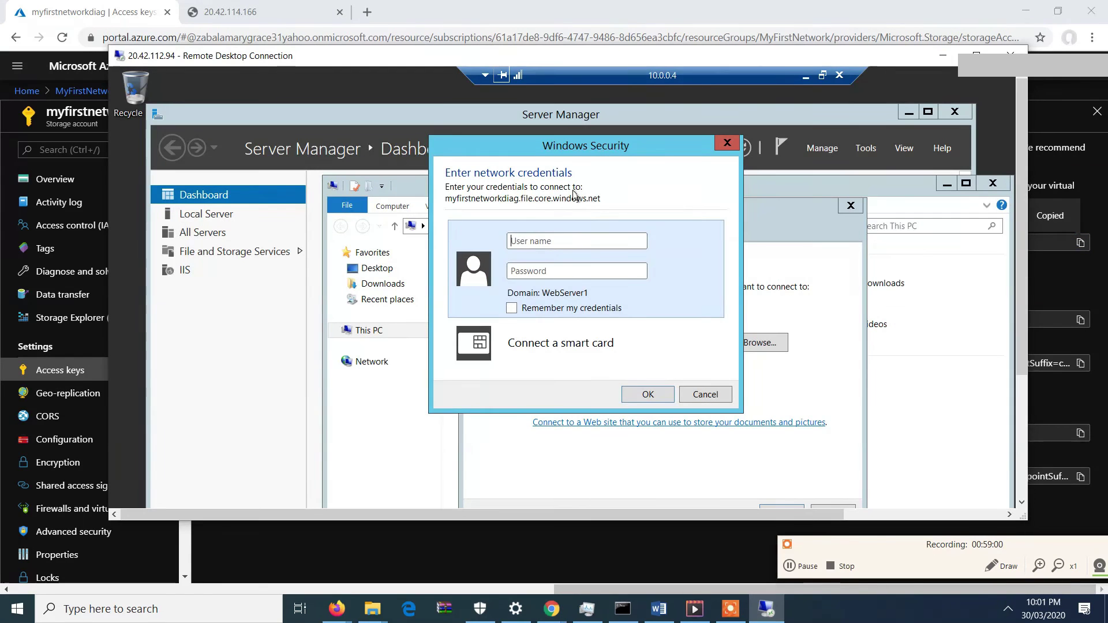
pyautogui.hotkey('ctrl', 'v')
# - Copy the storage account's key1 access key from the portal, paste it as the password in the remote session's network credentials, and submit them
pyautogui.click(875, 7)
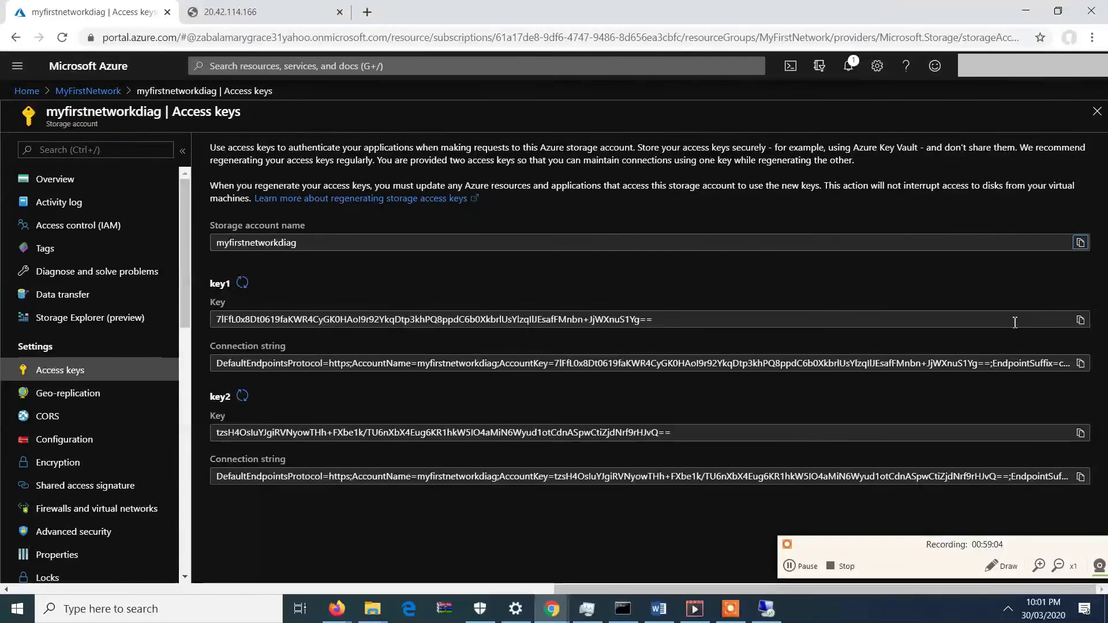
pyautogui.click(1080, 321)
pyautogui.click(762, 609)
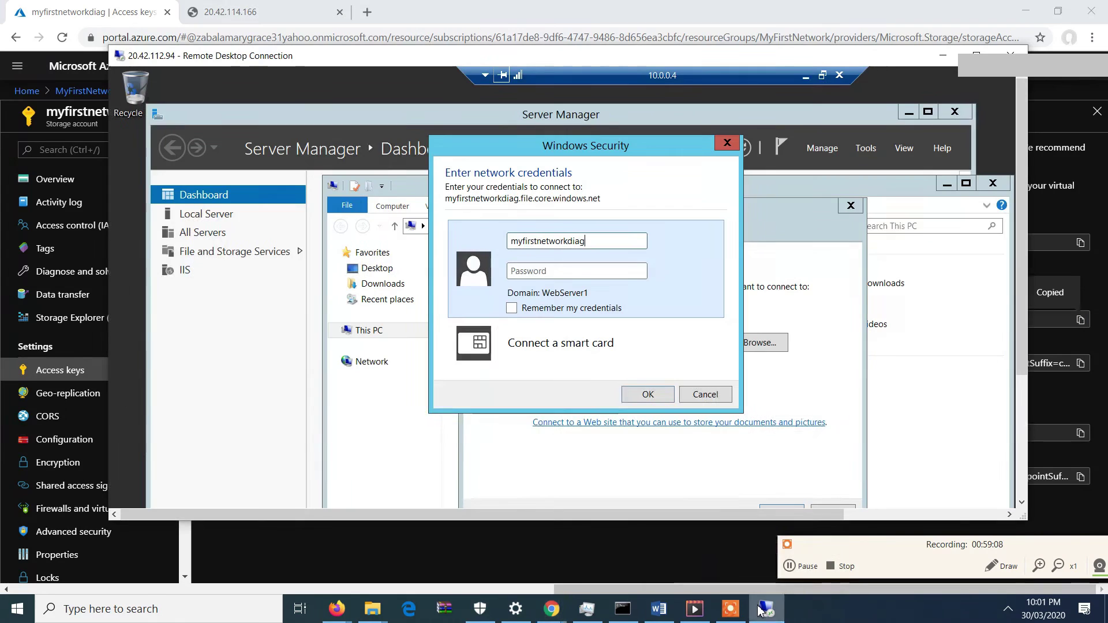
pyautogui.click(638, 277)
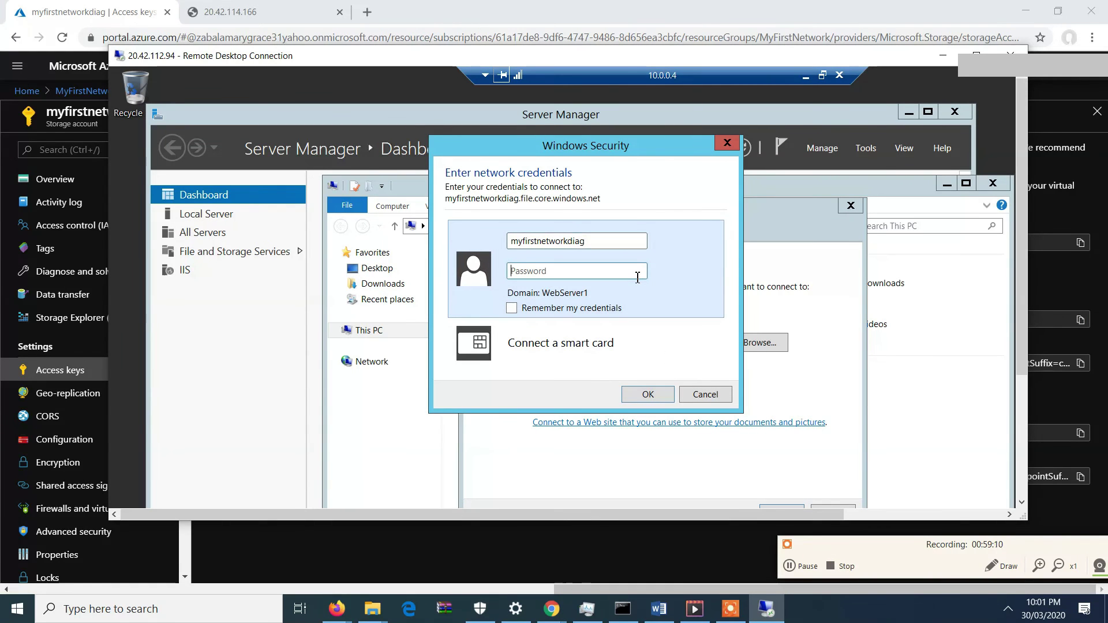
pyautogui.hotkey('ctrl', 'v')
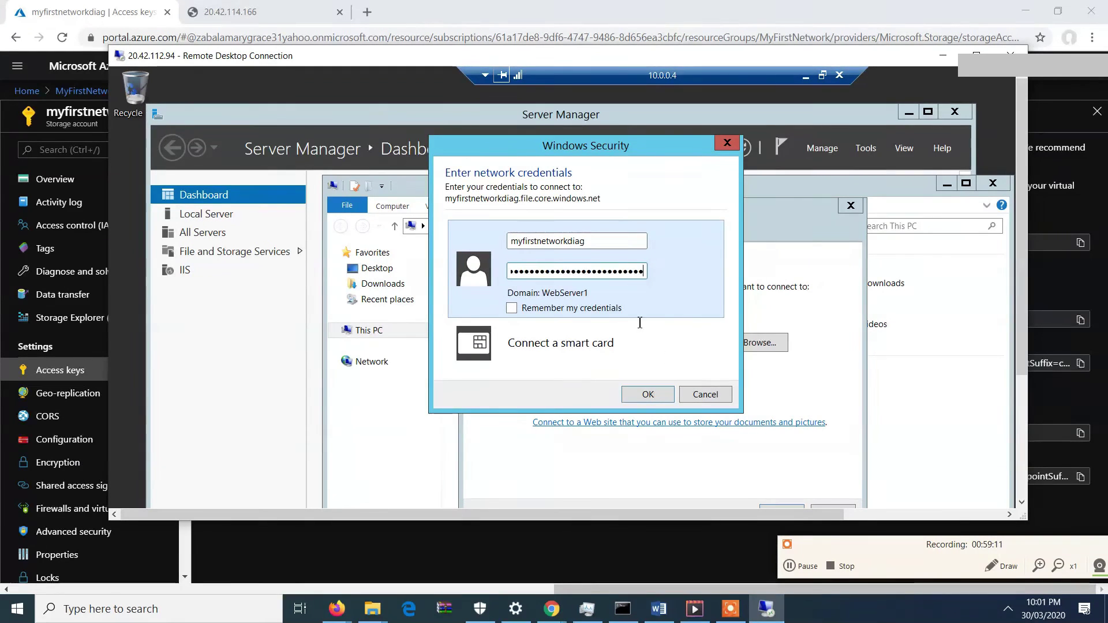
pyautogui.click(648, 394)
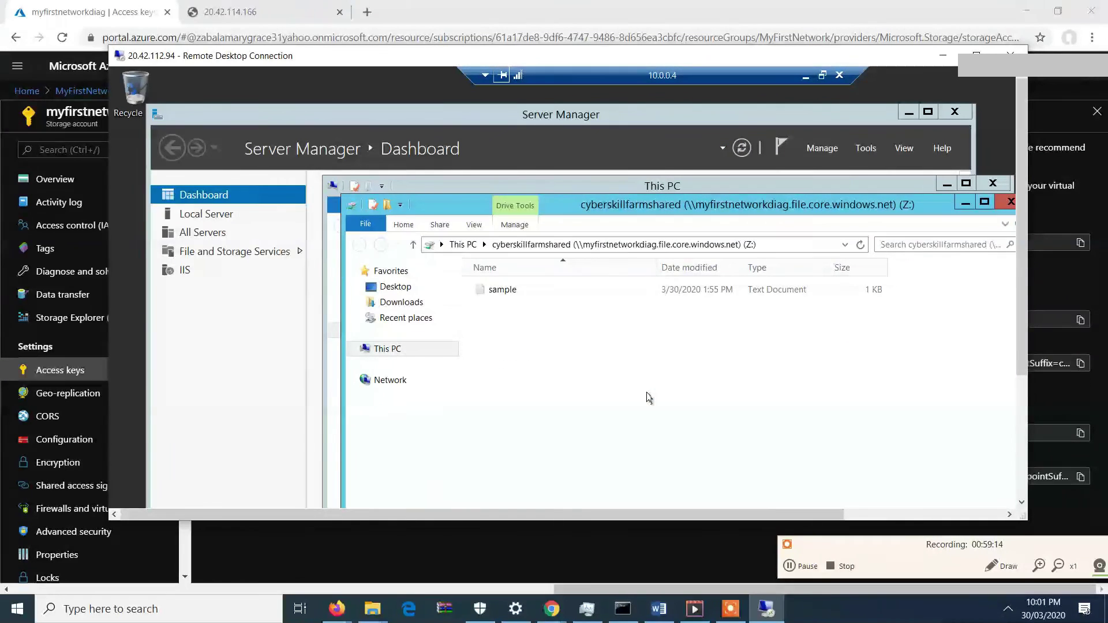
# - From This PC in the 10.0.0.4 remote session, open the mapped cyberskillfarmshared drive (Z:) to check its contents
pyautogui.click(424, 350)
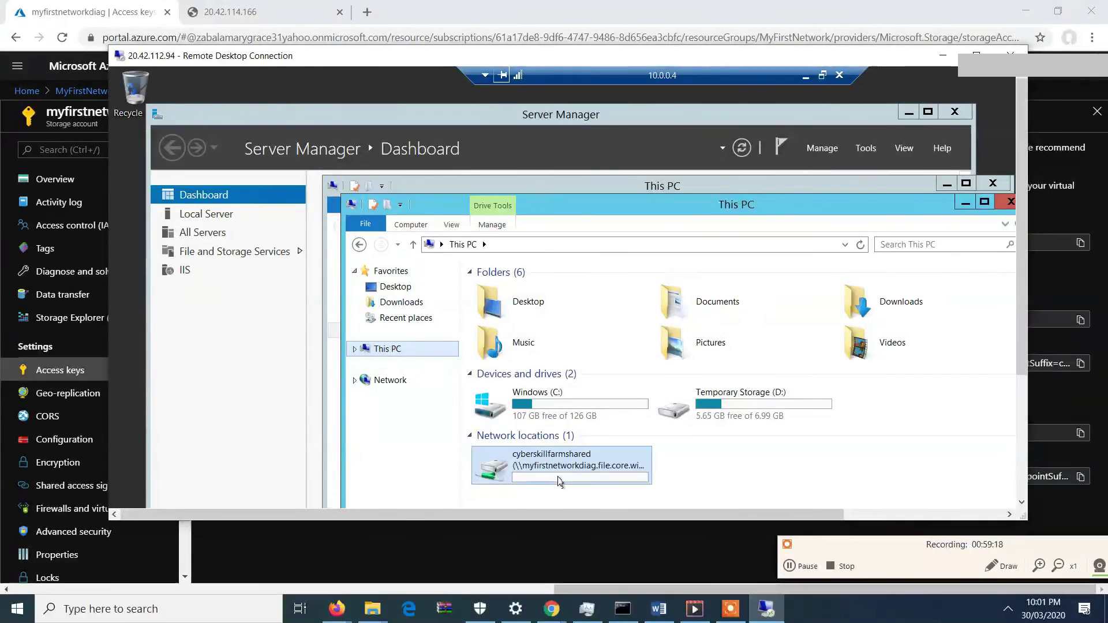
pyautogui.doubleClick(558, 481)
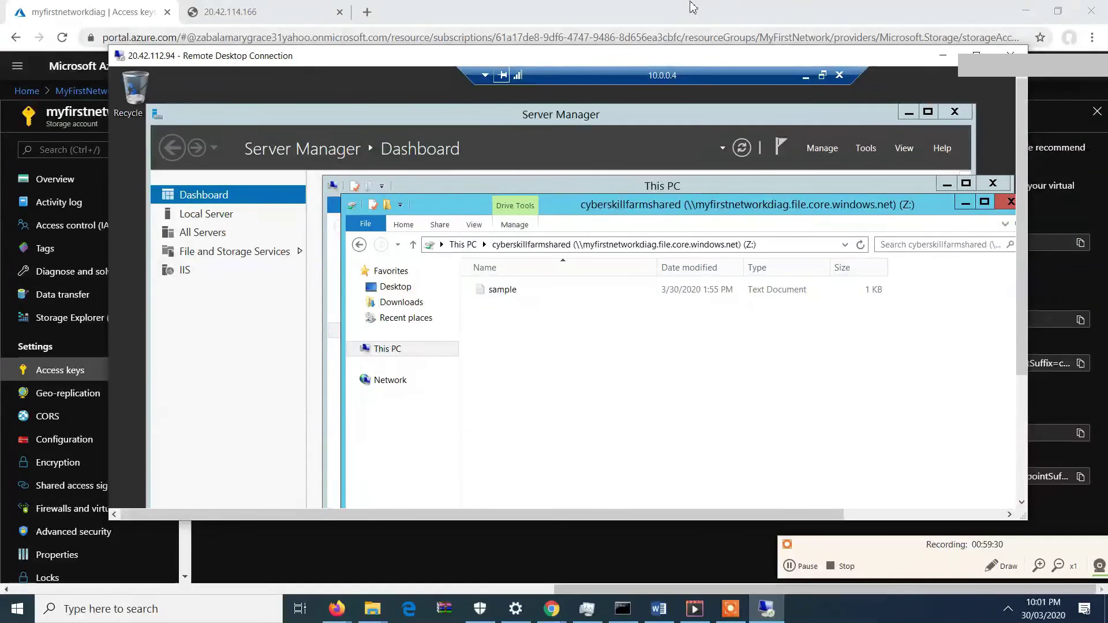
pyautogui.click(675, 21)
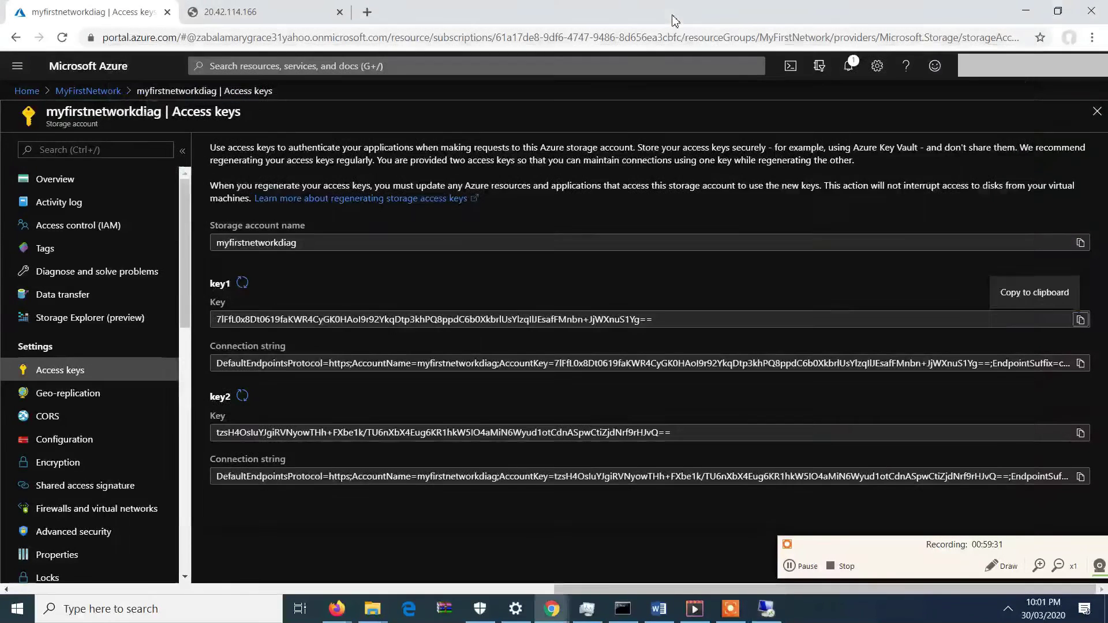
pyautogui.click(237, 7)
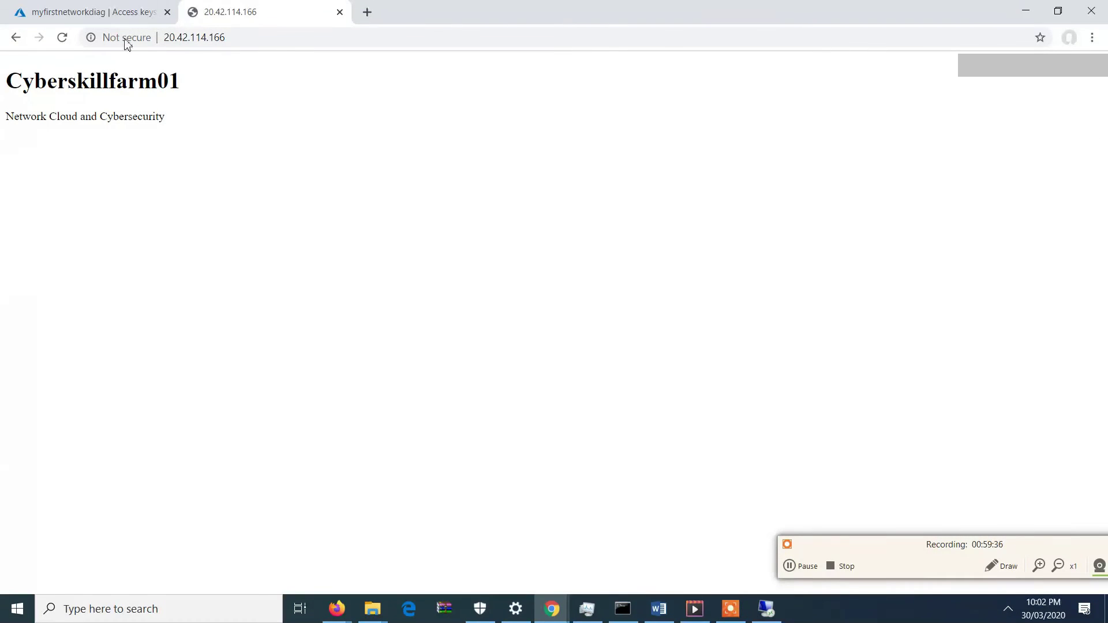
pyautogui.click(111, 11)
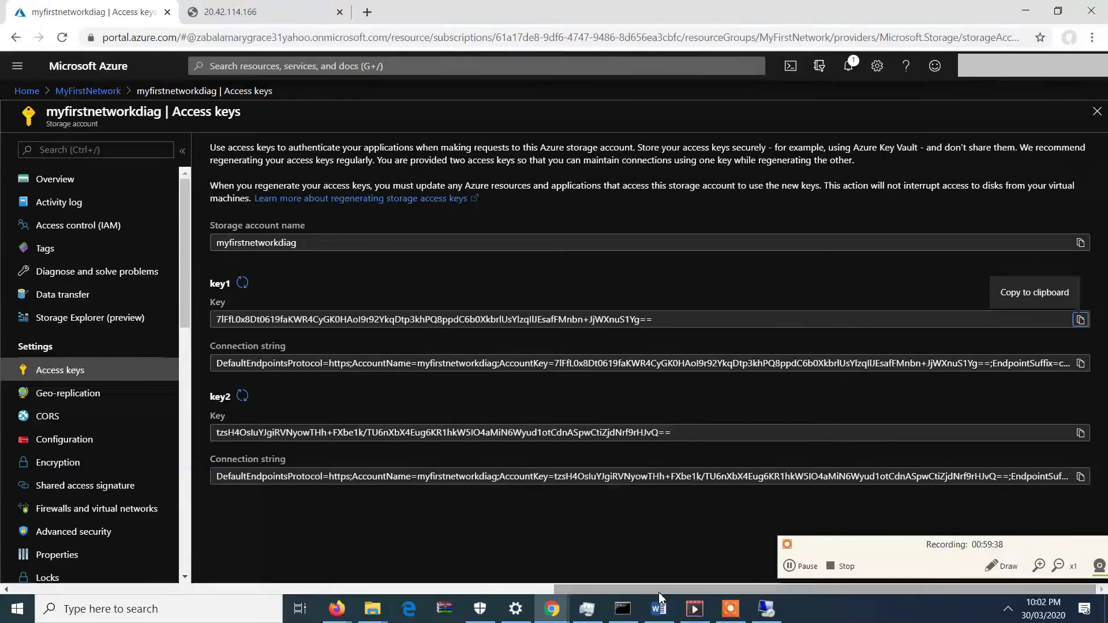
pyautogui.click(767, 609)
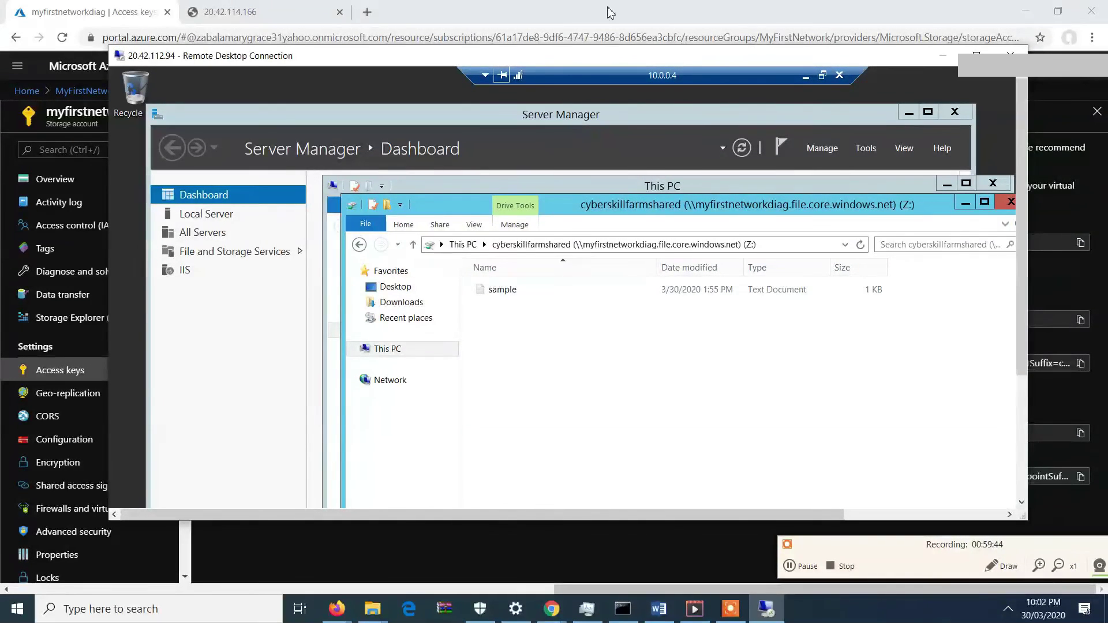
# - Return to the MyFirstNetwork resource group overview in the Azure portal and review its full list of resources
pyautogui.click(507, 6)
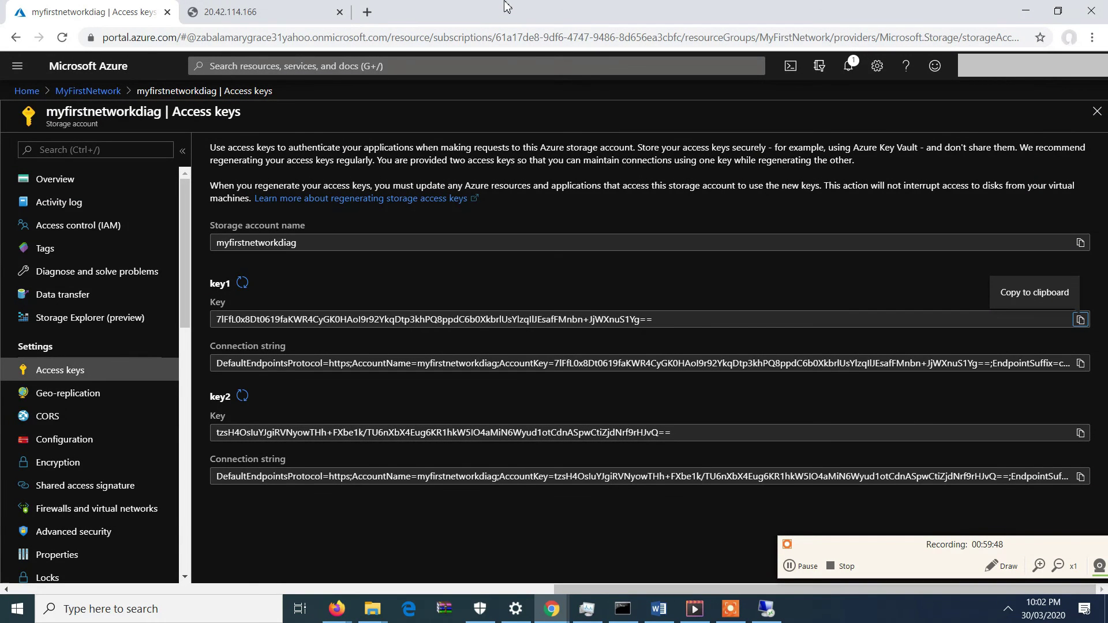
pyautogui.click(110, 92)
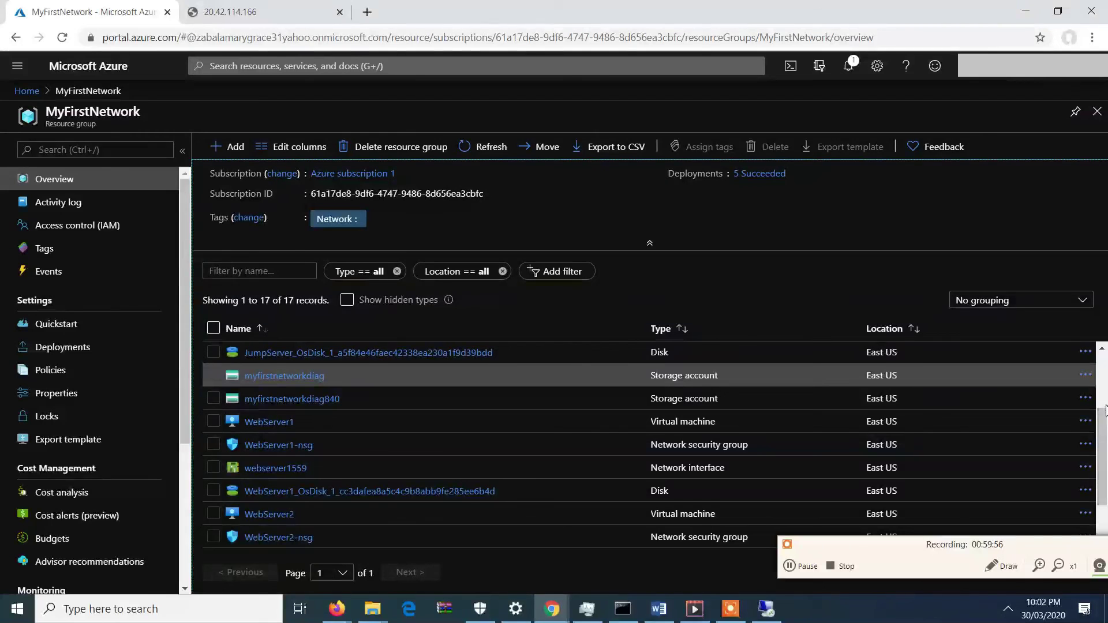
pyautogui.moveTo(1104, 411); pyautogui.dragTo(1103, 357)
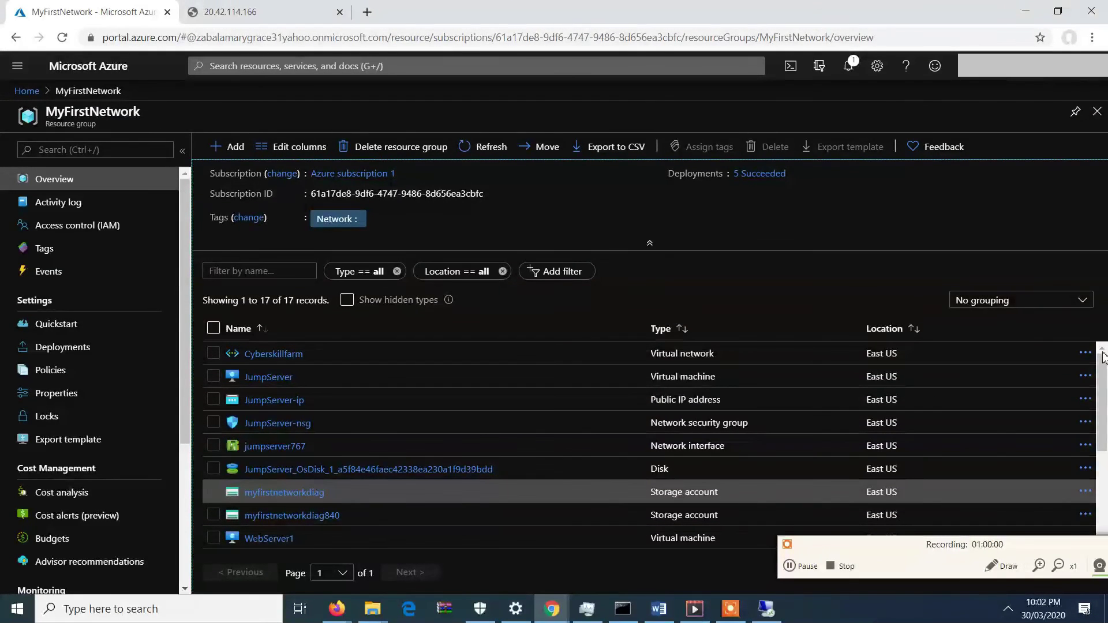
pyautogui.moveTo(1104, 370); pyautogui.dragTo(1104, 452)
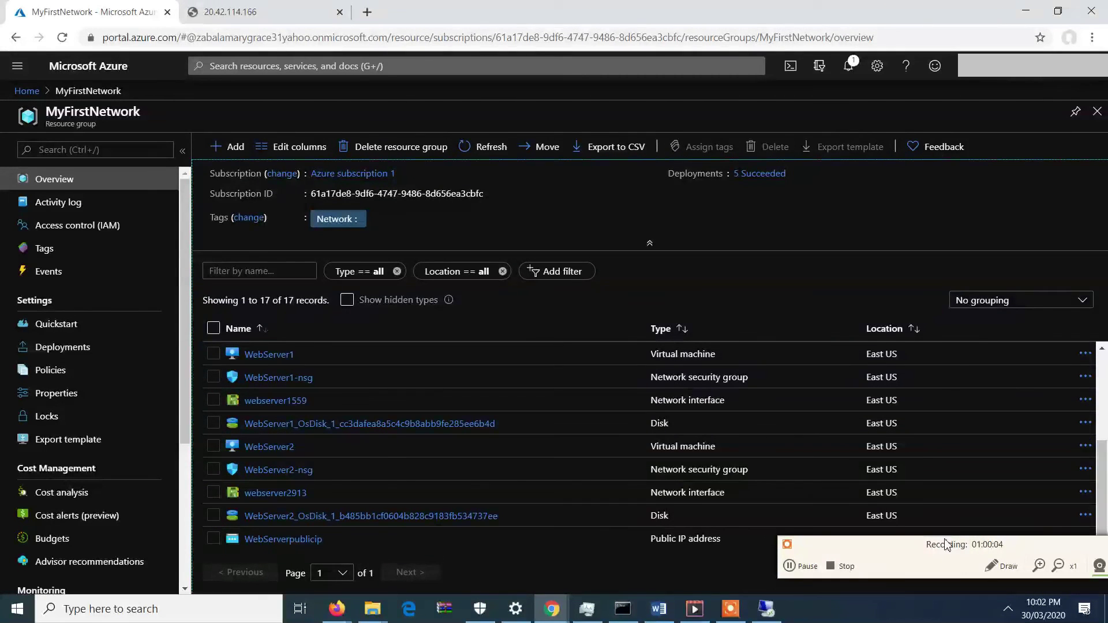
pyautogui.moveTo(910, 551); pyautogui.dragTo(815, 222)
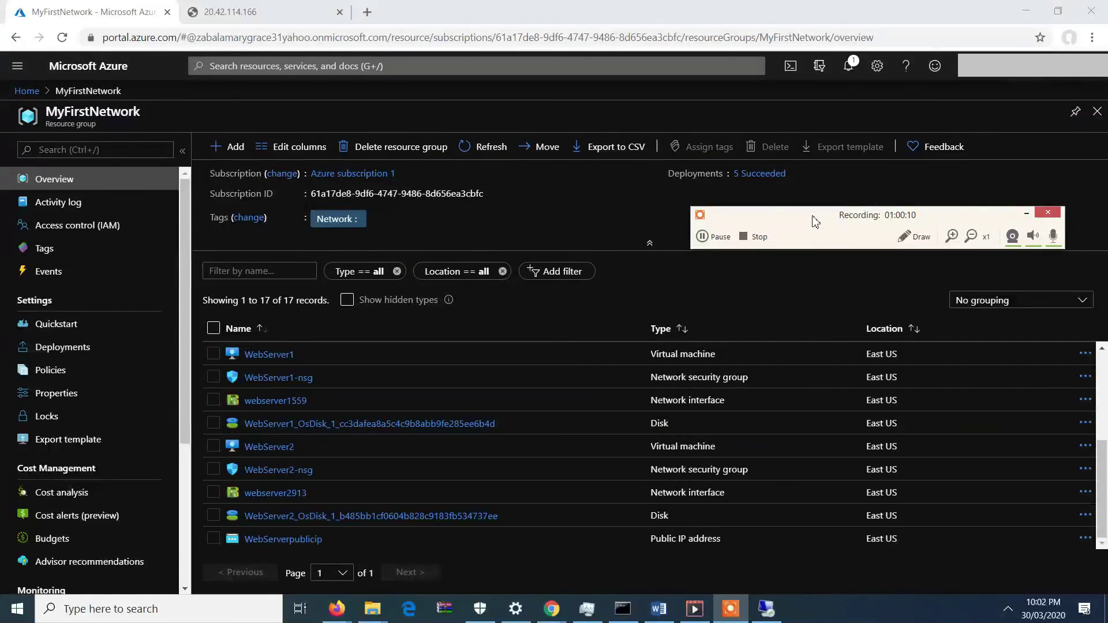